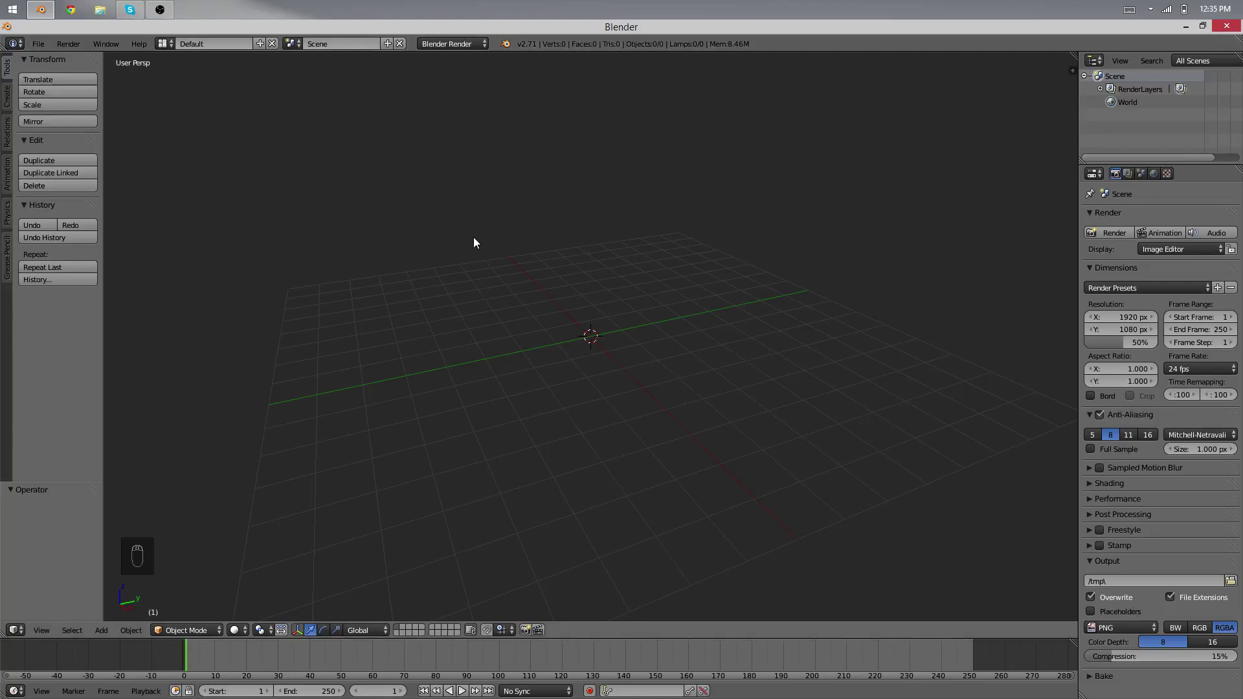
middle_click_drag(497, 99, 555, 385)
middle_click_drag(643, 416, 609, 476)
middle_click_drag(608, 476, 627, 418)
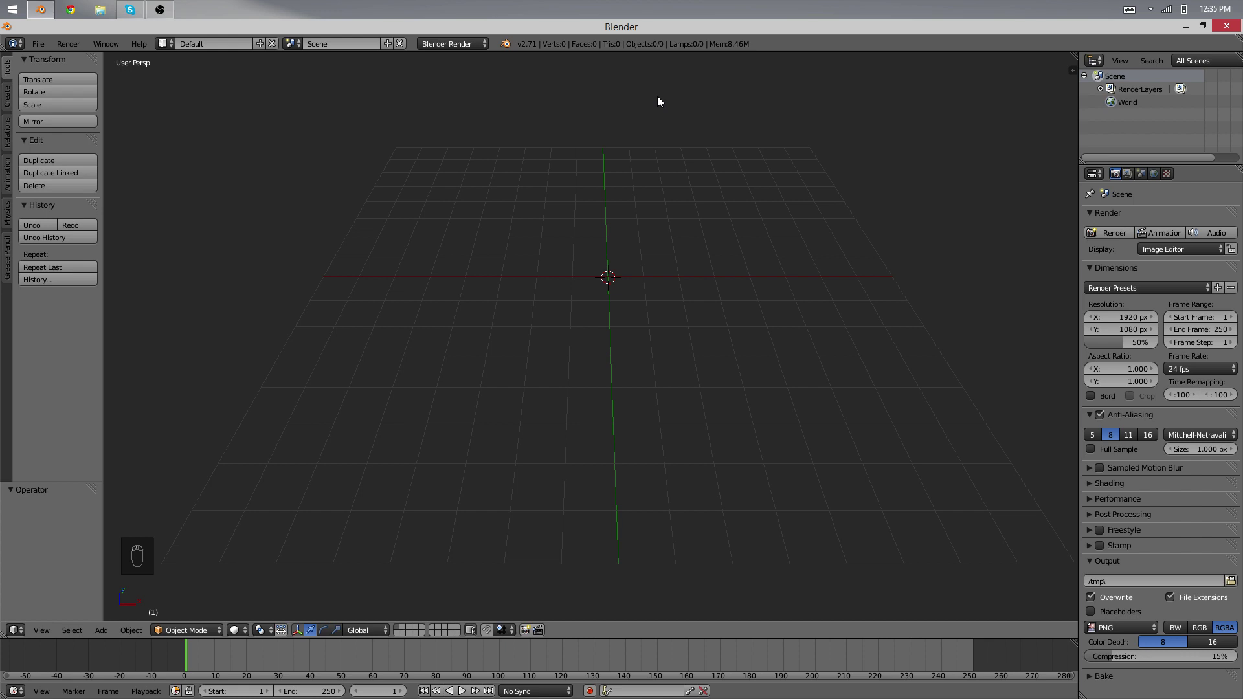
middle_click_drag(658, 96, 642, 106)
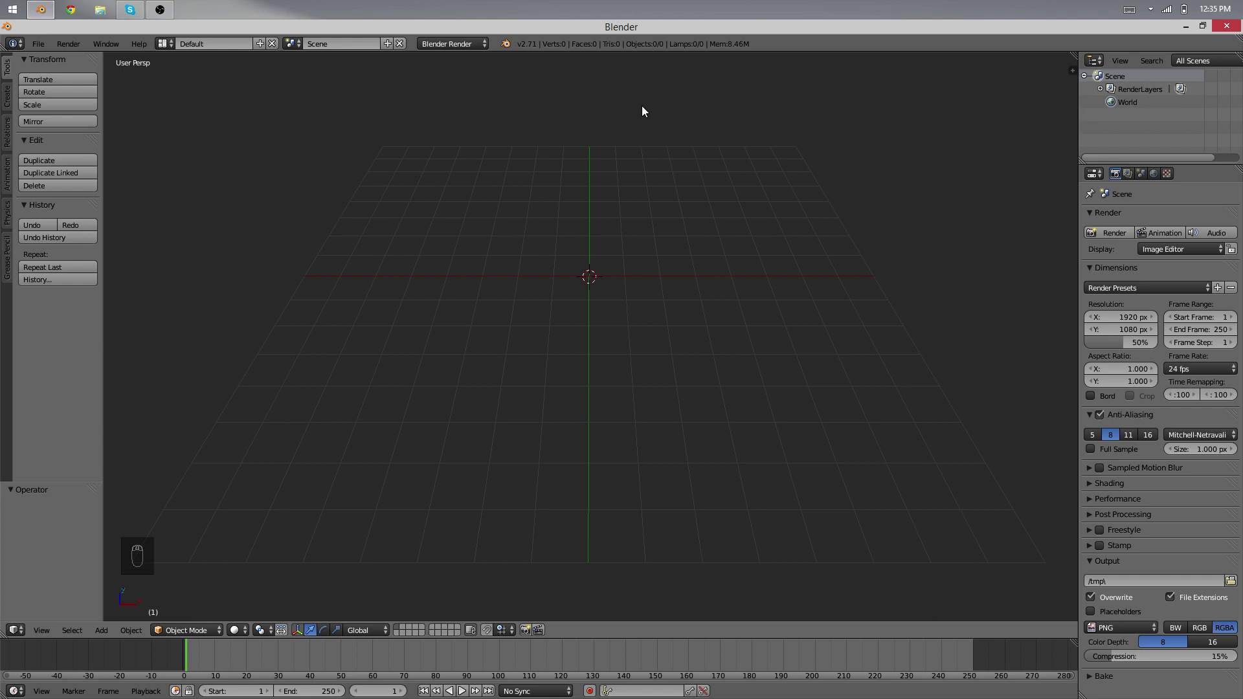
middle_click_drag(590, 243, 588, 243)
middle_click_drag(944, 289, 958, 312)
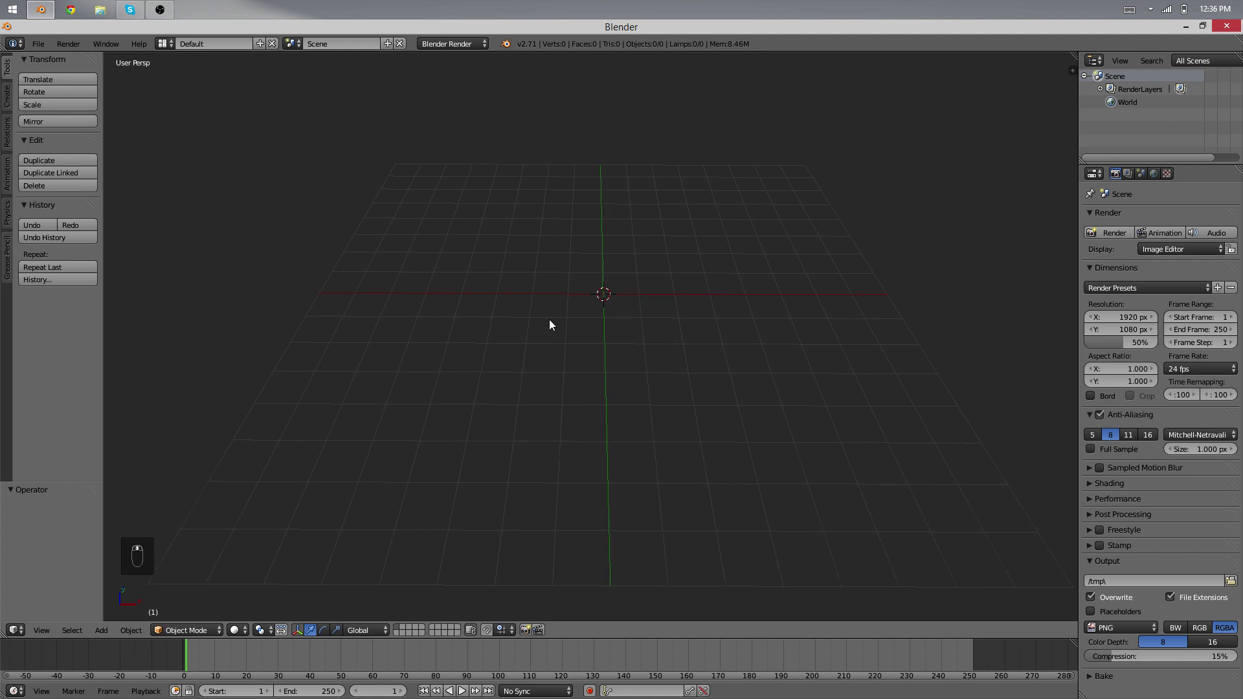
middle_click_drag(553, 319, 560, 397)
scroll(597, 376, "down", 5)
scroll(537, 374, "up", 3)
middle_click_drag(537, 374, 508, 342)
middle_click_drag(618, 523, 587, 286)
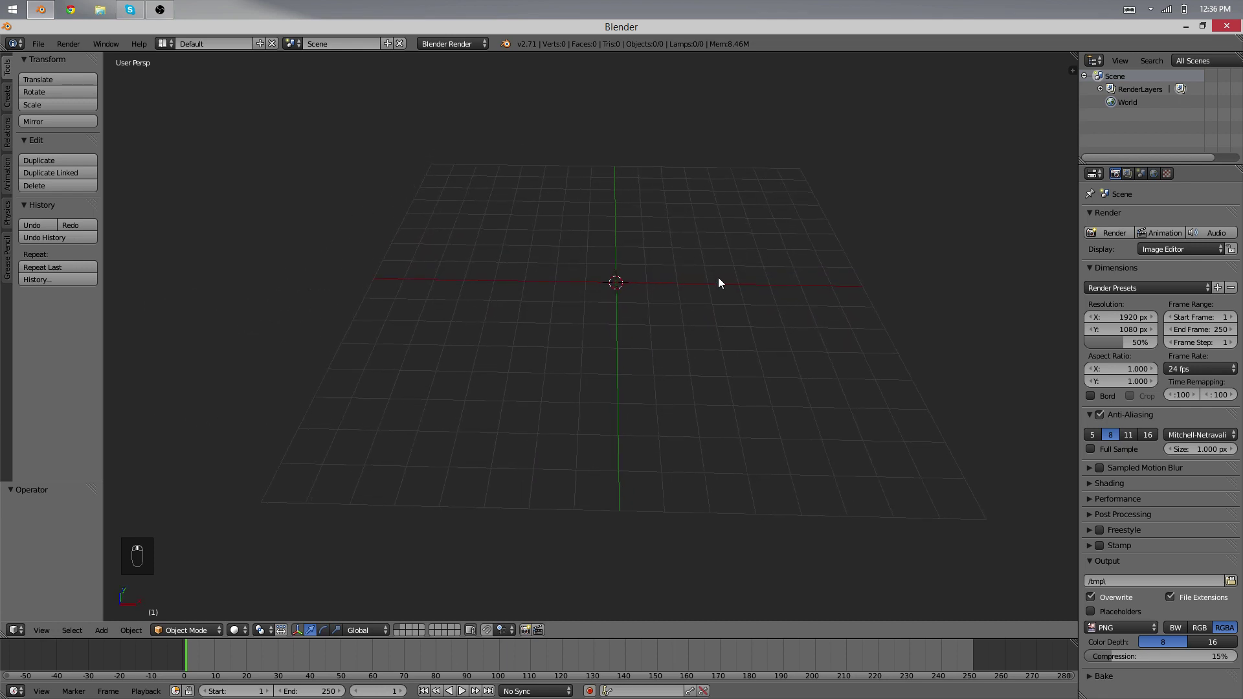
Load the sinon_charactersheet_color.png image from the desktop into the 3D viewport as a background image, with the program window maximized again
double_click(438, 29)
left_click_drag(437, 30, 445, 97)
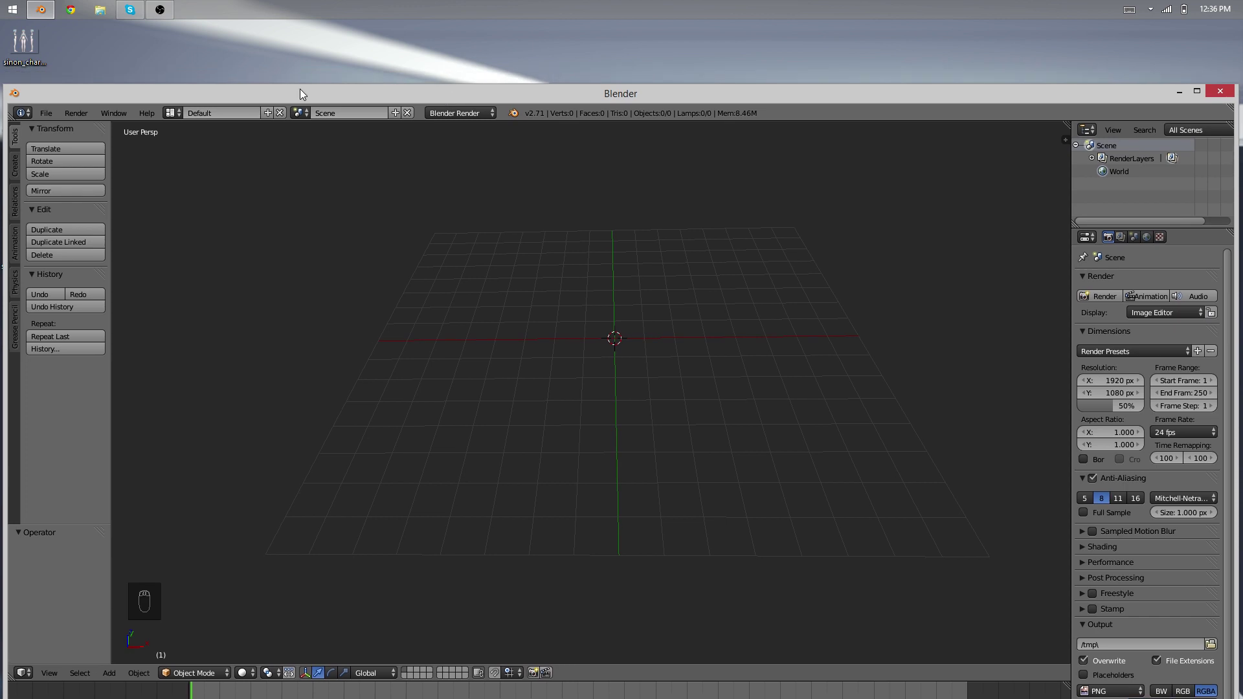
left_click(22, 44)
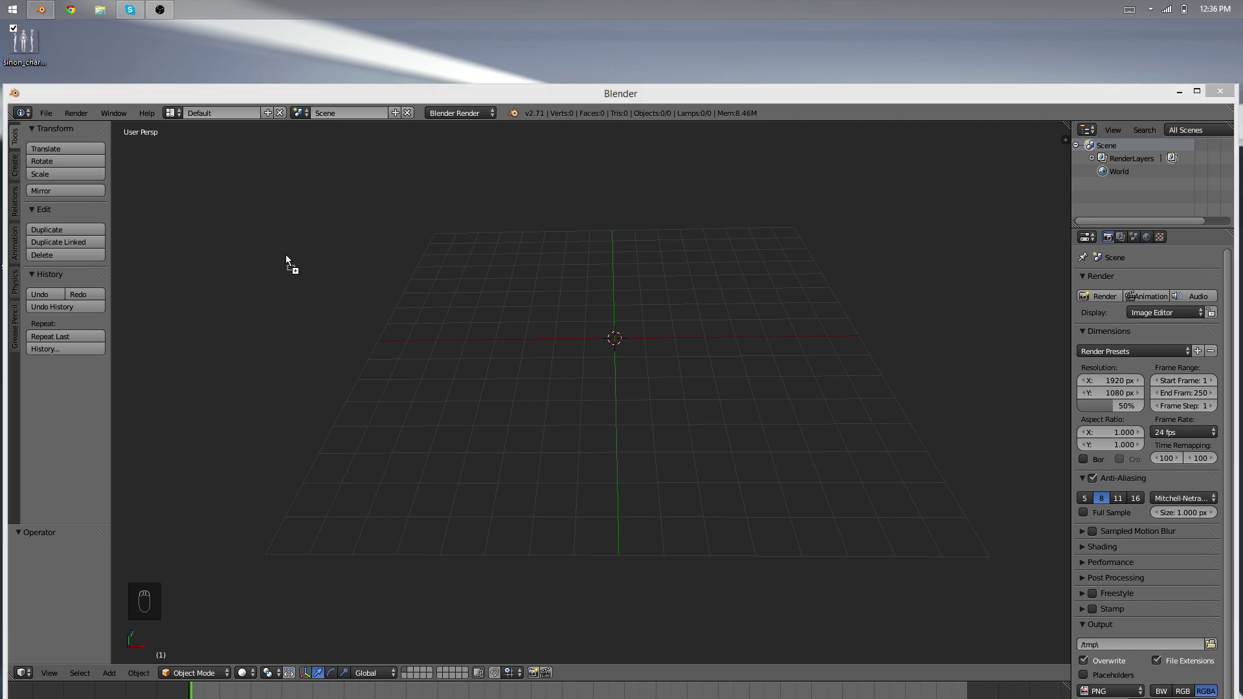
left_click_drag(332, 95, 322, 4)
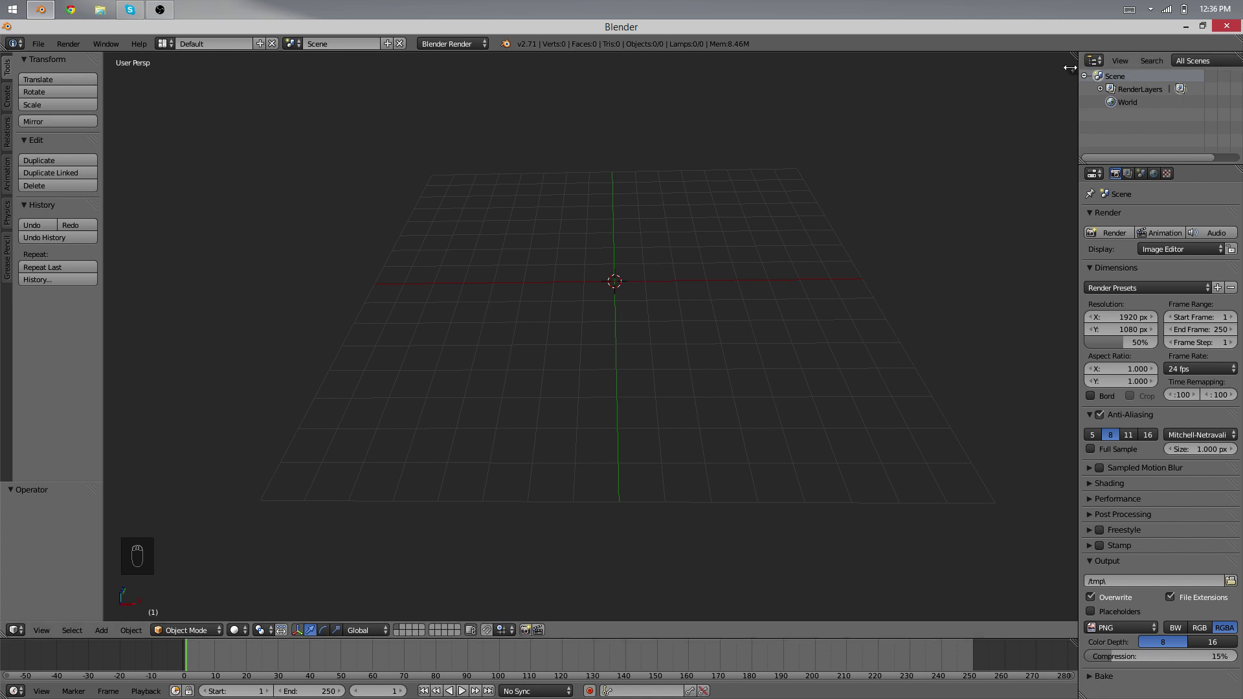
Display the character sheet in the front orthographic view
middle_click_drag(632, 265, 616, 343)
middle_click_drag(585, 297, 631, 344)
middle_click_drag(433, 281, 439, 340)
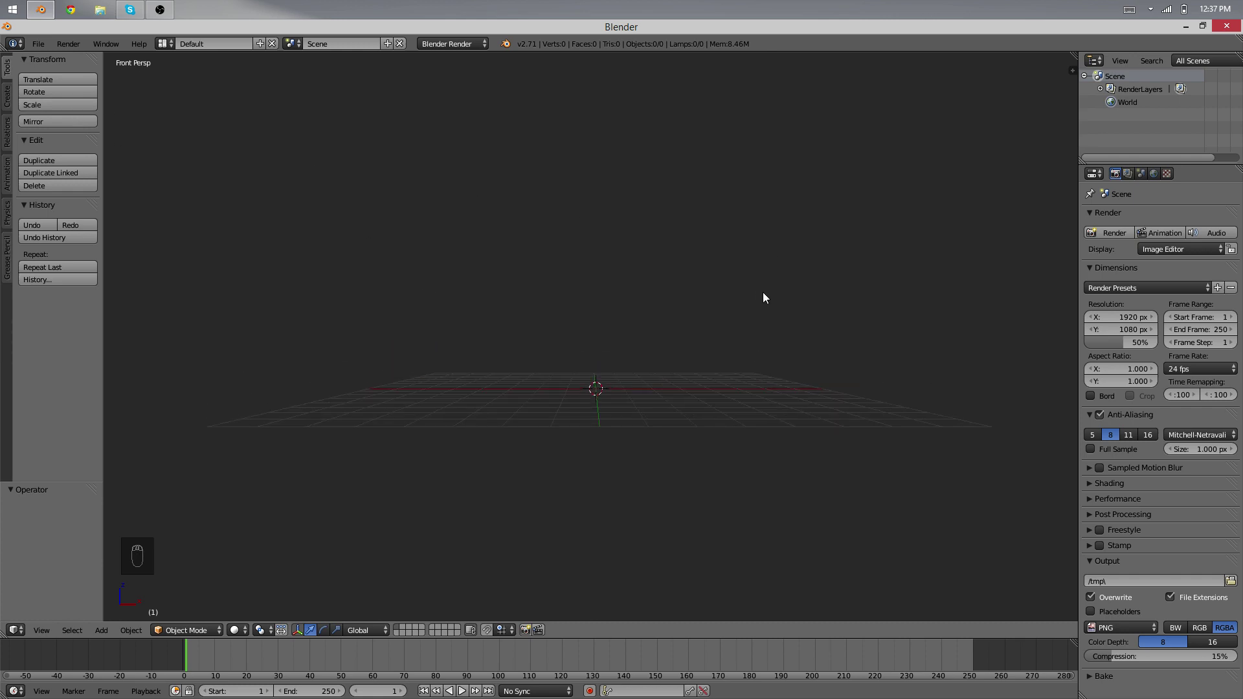
key("KP_5")
scroll(763, 293, "up", 3)
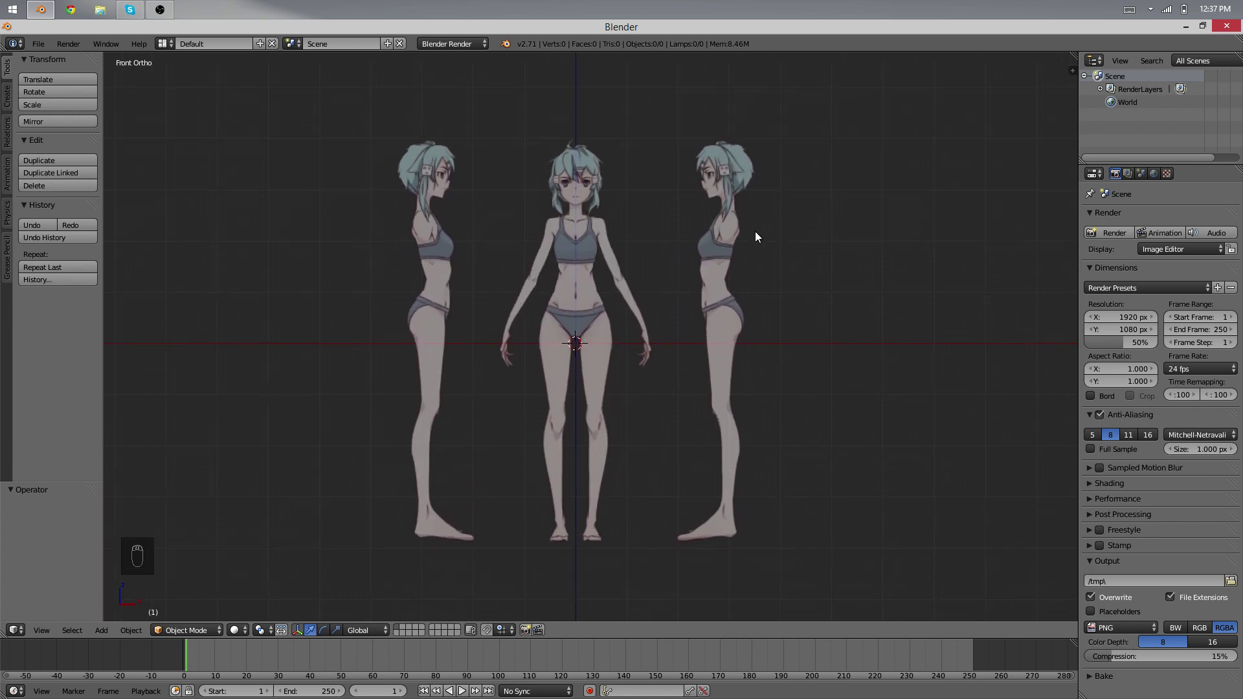
scroll(751, 242, "up", 1)
key("KP_3")
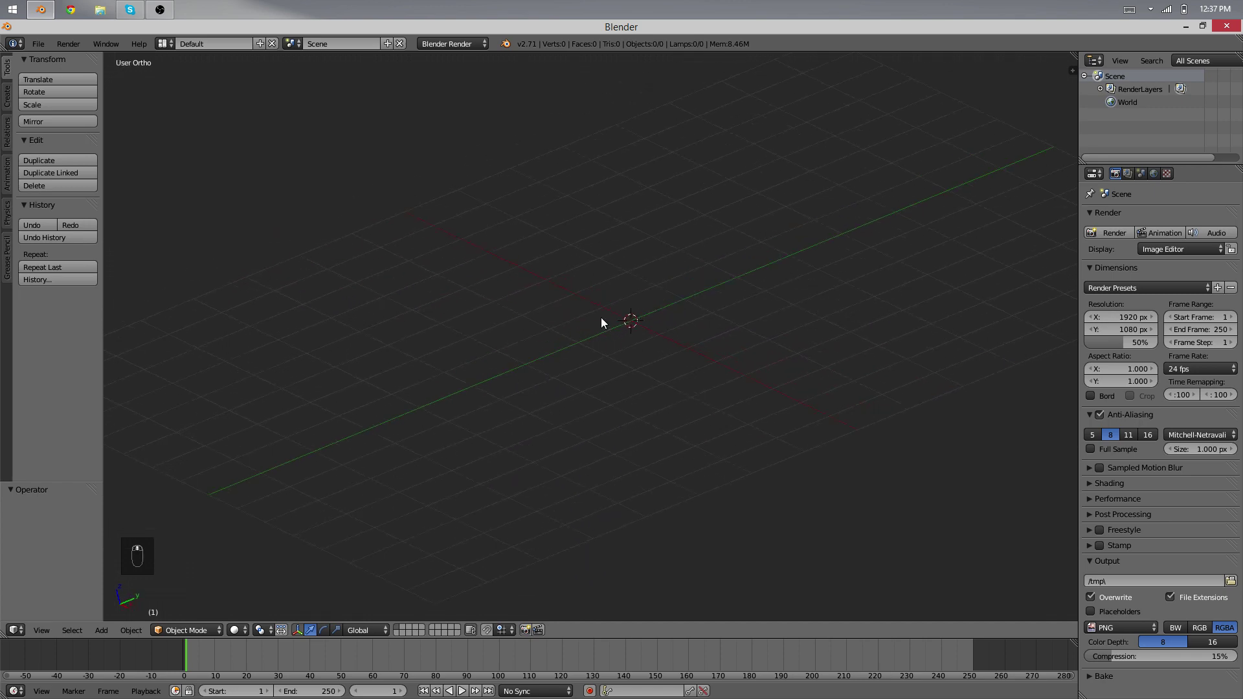
key("KP_1")
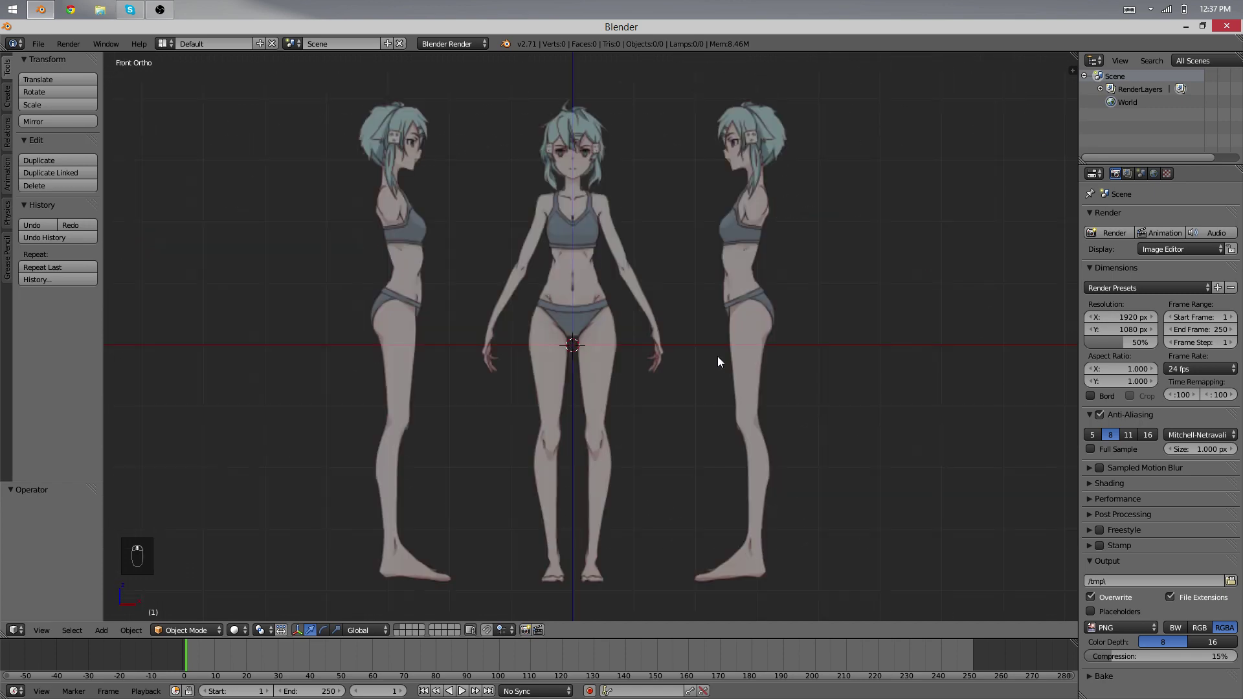
Expand the background image settings and restrict the character sheet to the Front axis
key("n")
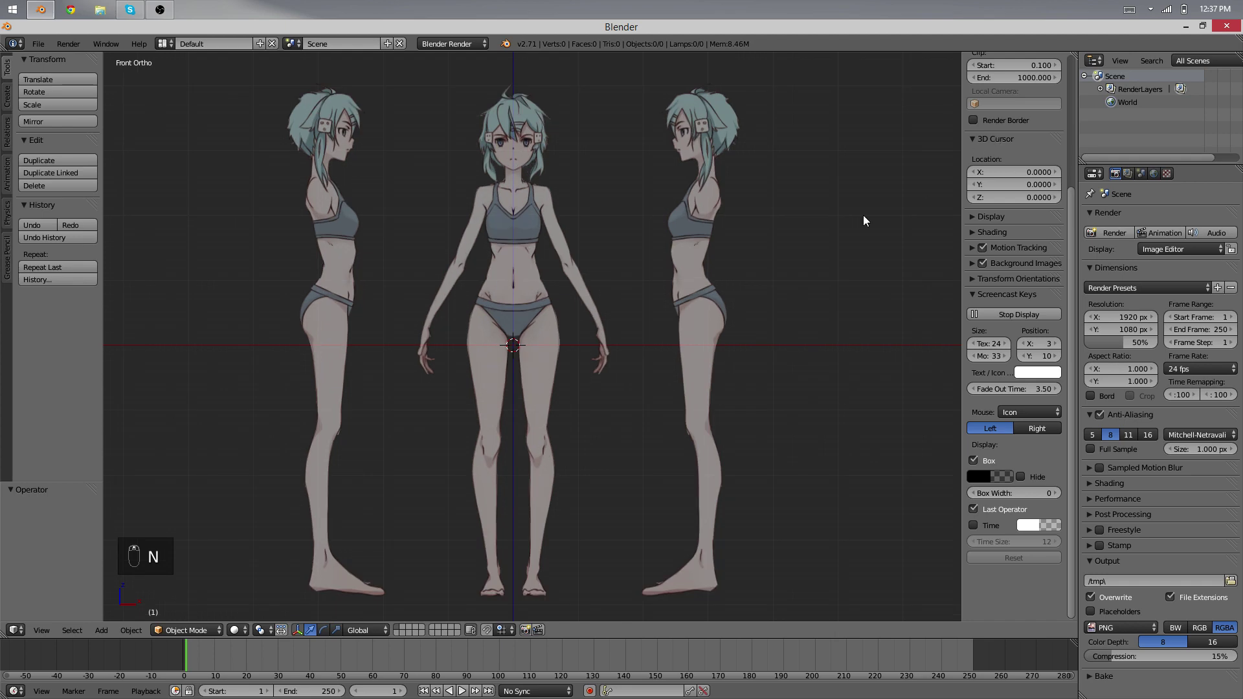
key("n")
key("n")
scroll(690, 263, "up", 3)
scroll(813, 262, "down", 2)
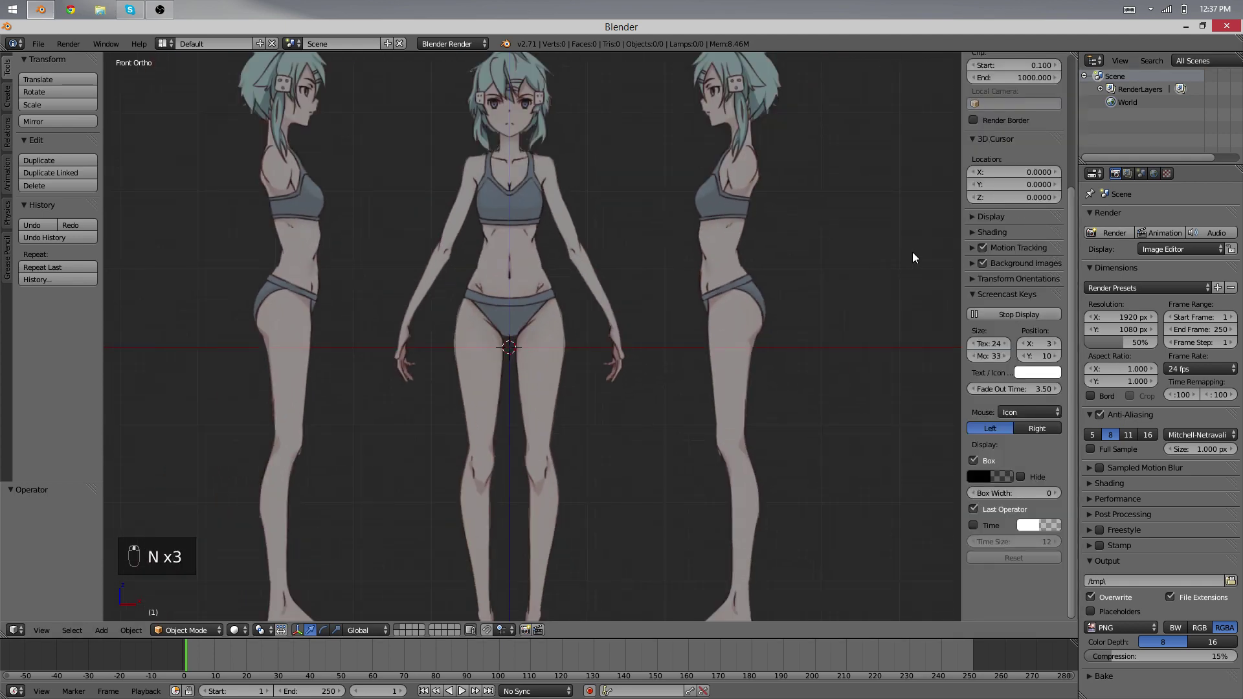
left_click(969, 262)
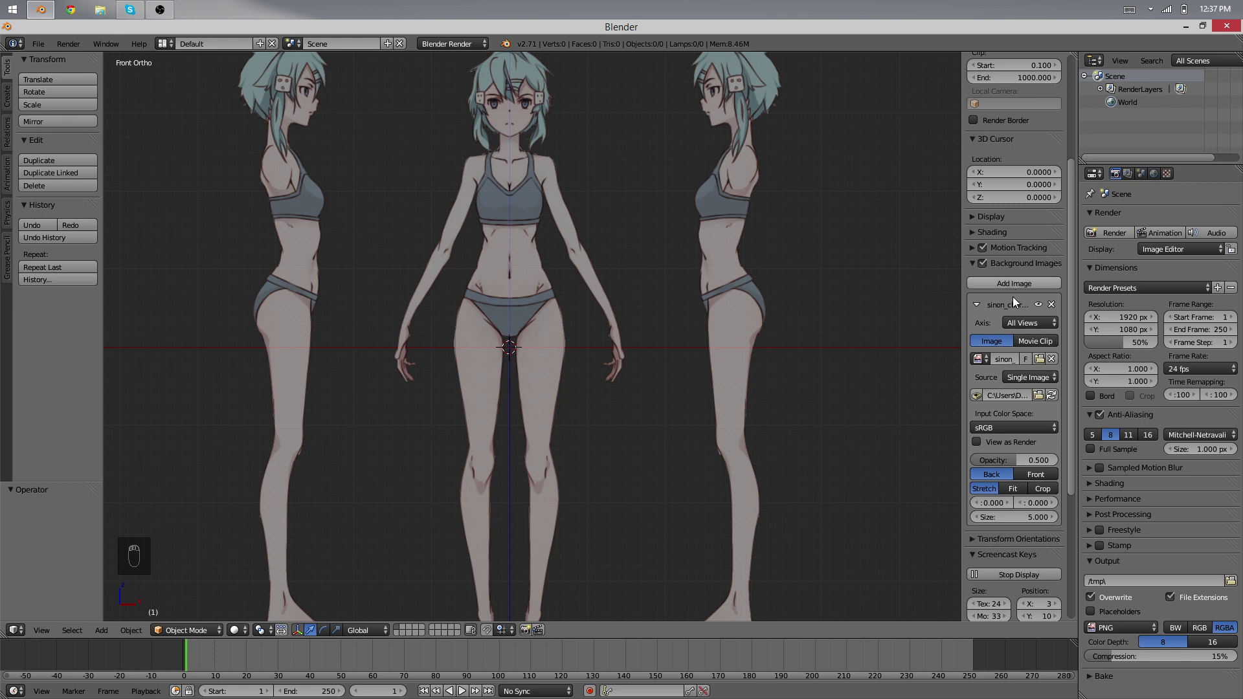
middle_click_drag(915, 319, 958, 360, "shift")
key("w")
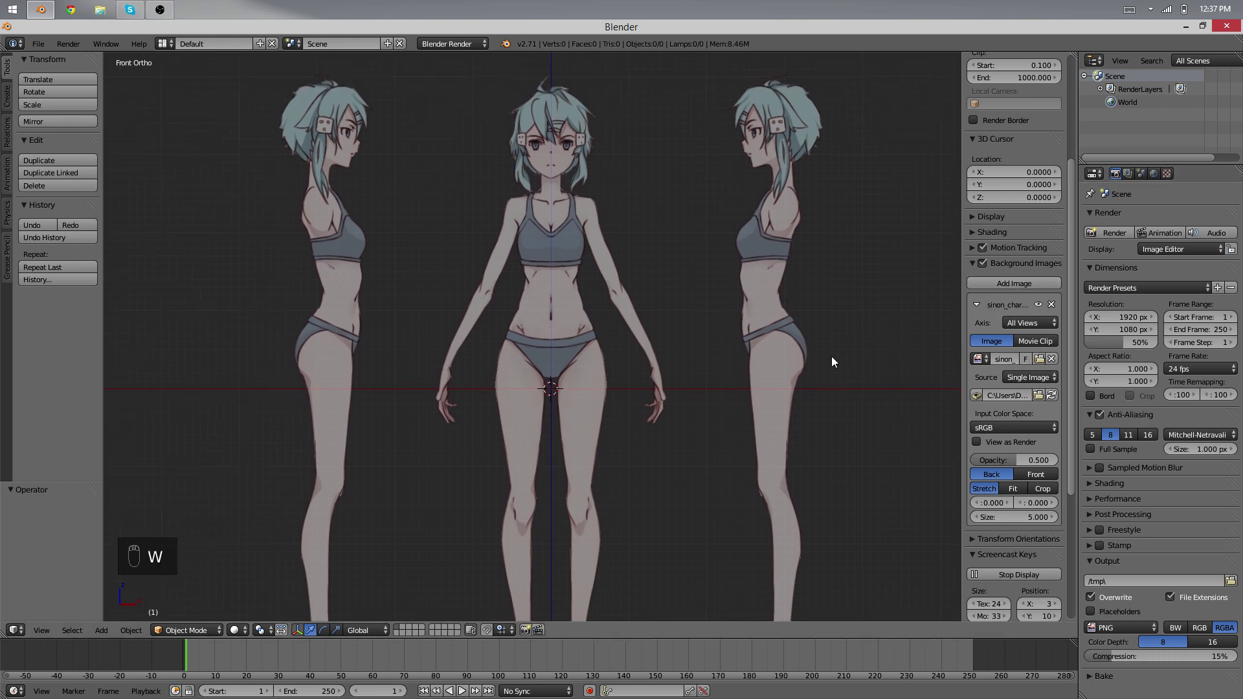
middle_click_drag(829, 347, 829, 331, "shift")
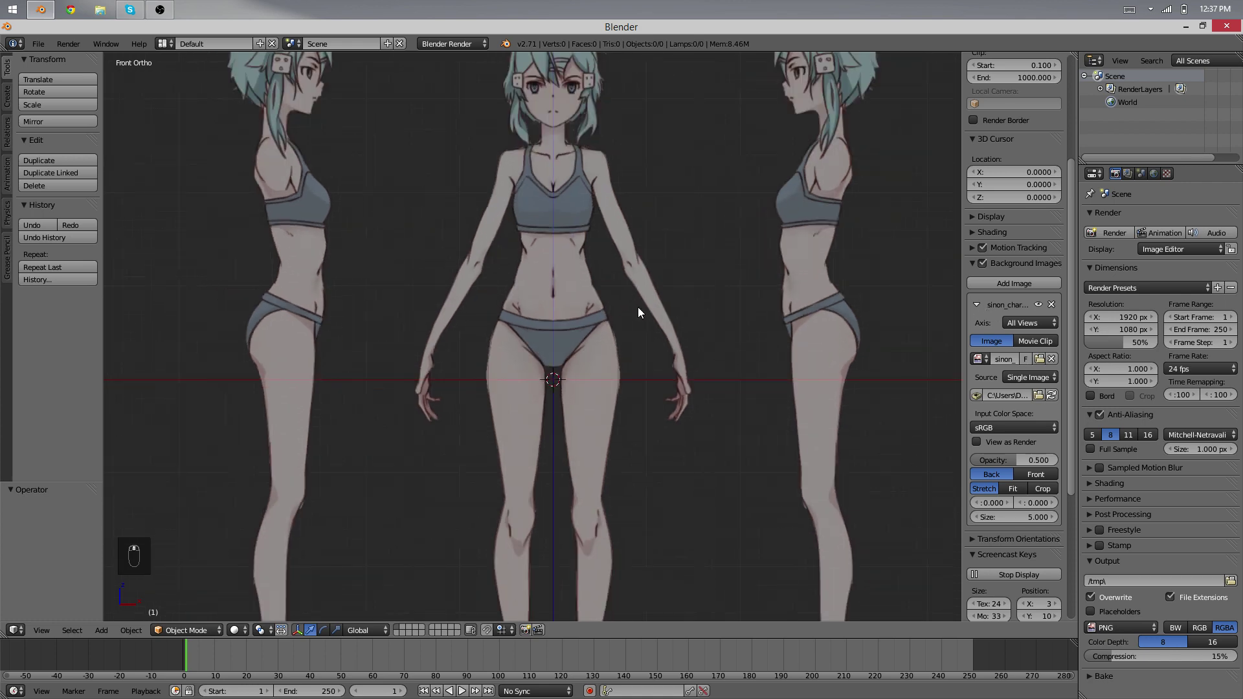
left_click(1028, 321)
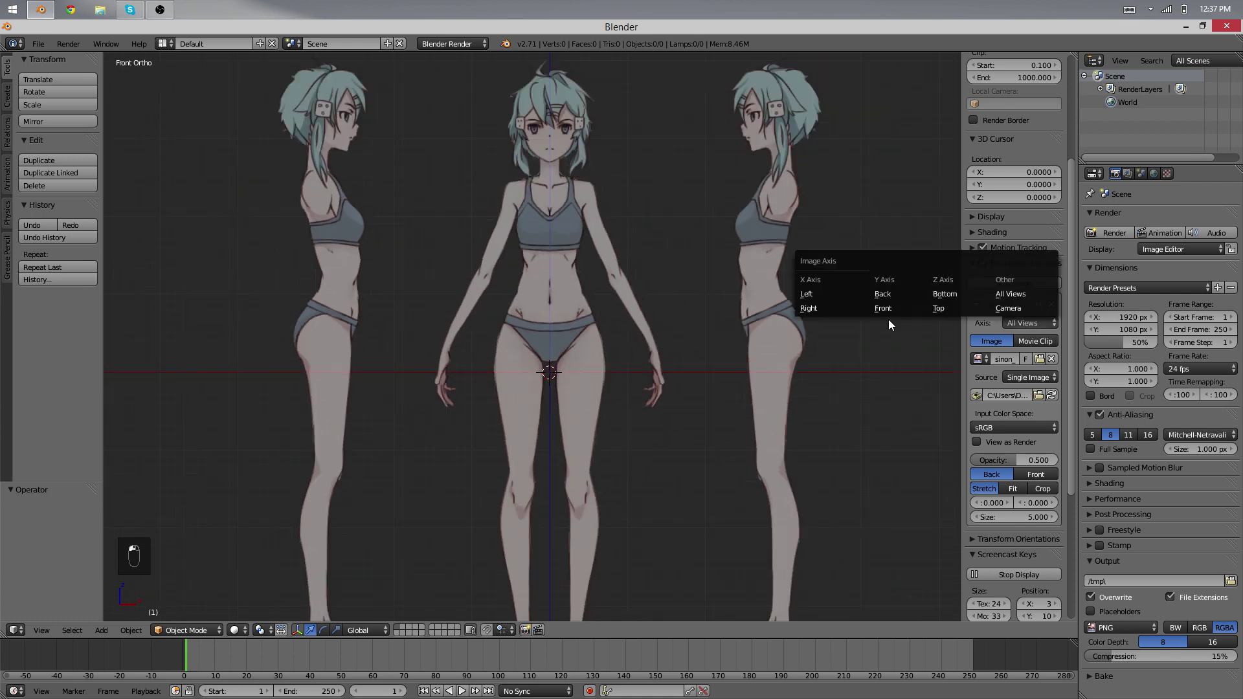
left_click(896, 303)
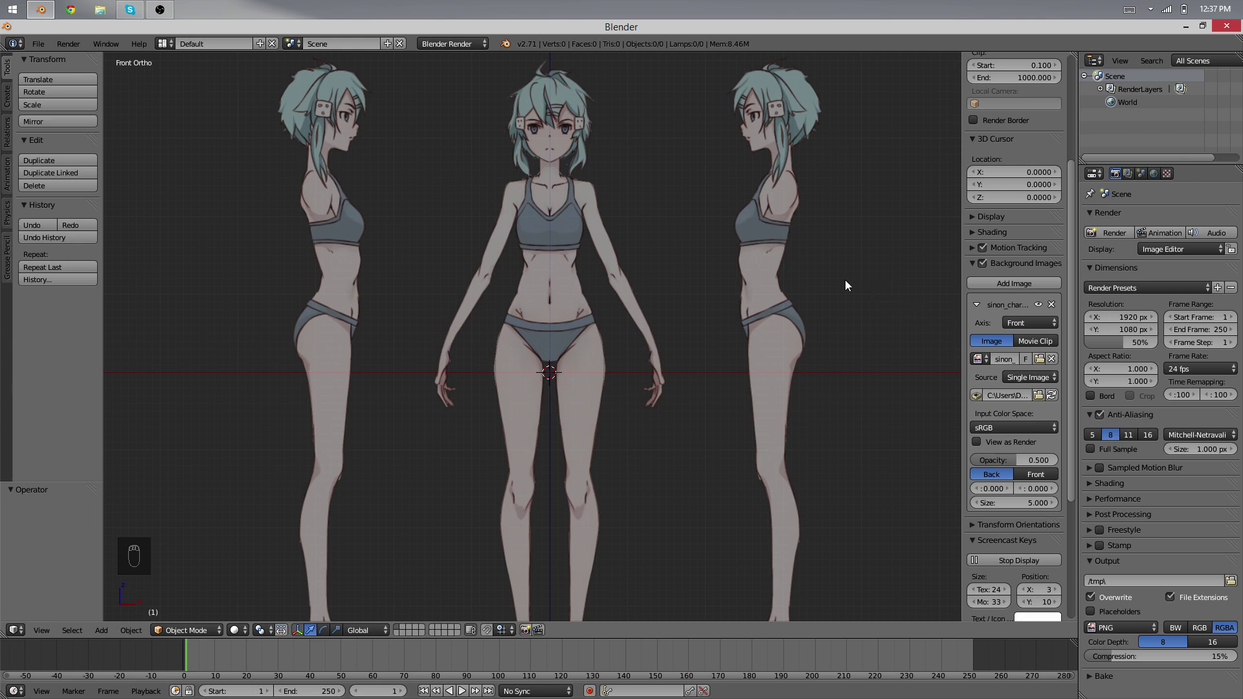
Raise the front background image's opacity to 0.728
middle_click_drag(831, 281, 701, 331)
left_click_drag(1014, 459, 1034, 459)
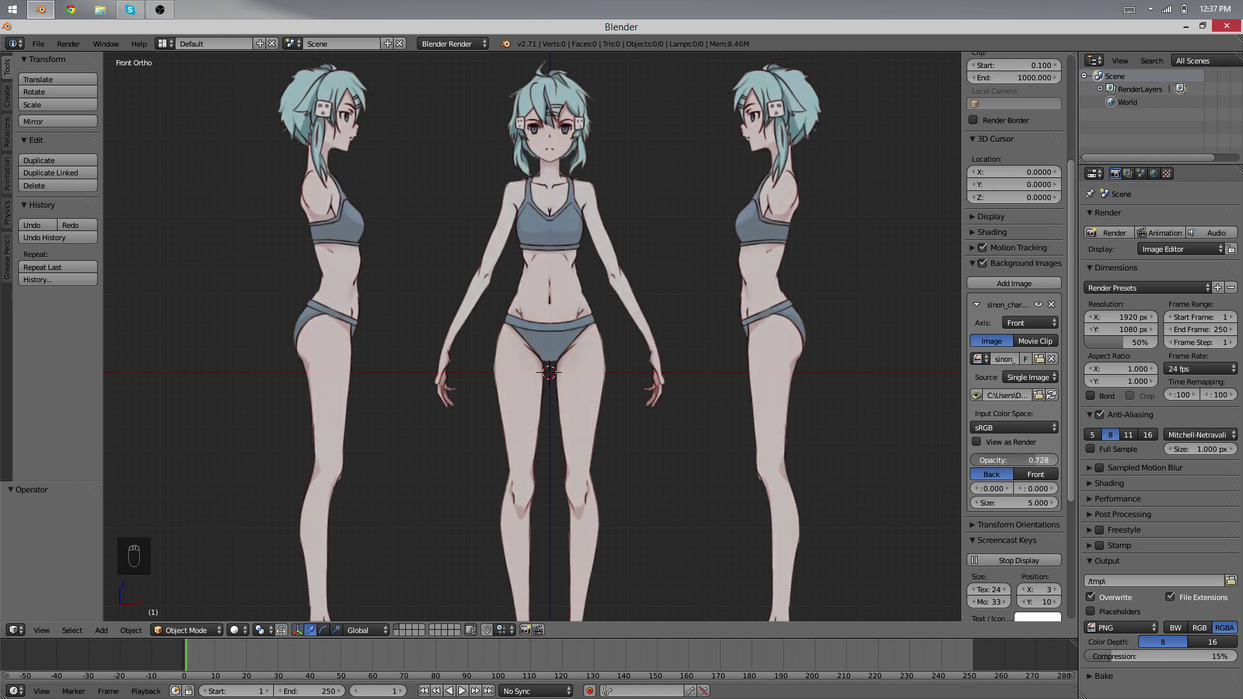
scroll(662, 314, "down", 1)
scroll(651, 305, "up", 1)
middle_click_drag(900, 322, 900, 326, "shift")
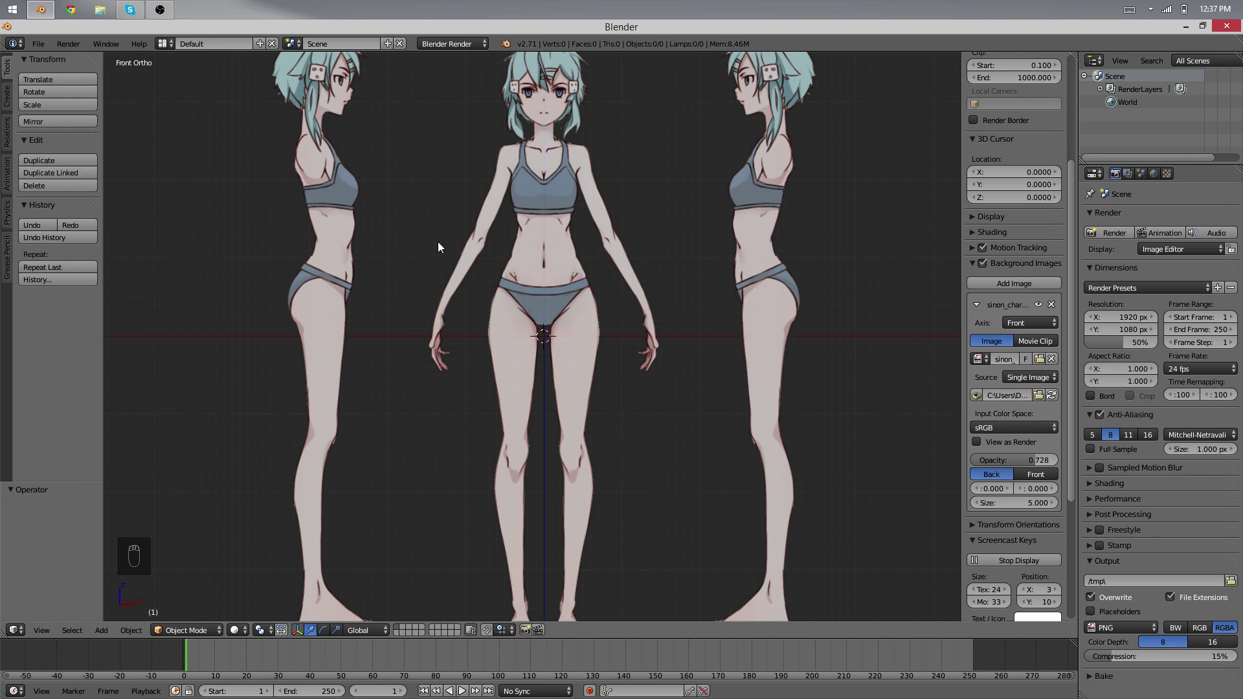
middle_click_drag(452, 251, 437, 346, "shift")
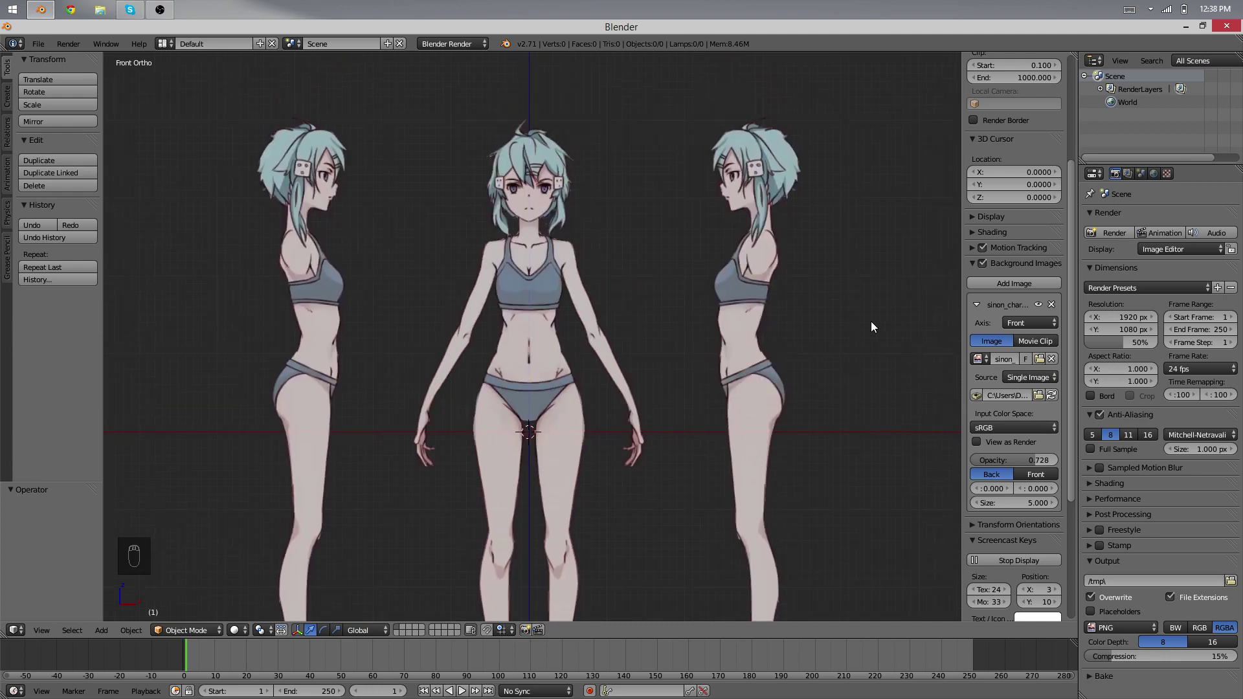
In the right orthographic view, add sinon_charactersheet_color.png as a second background image and set its X offset to -2.800
key("KP_3")
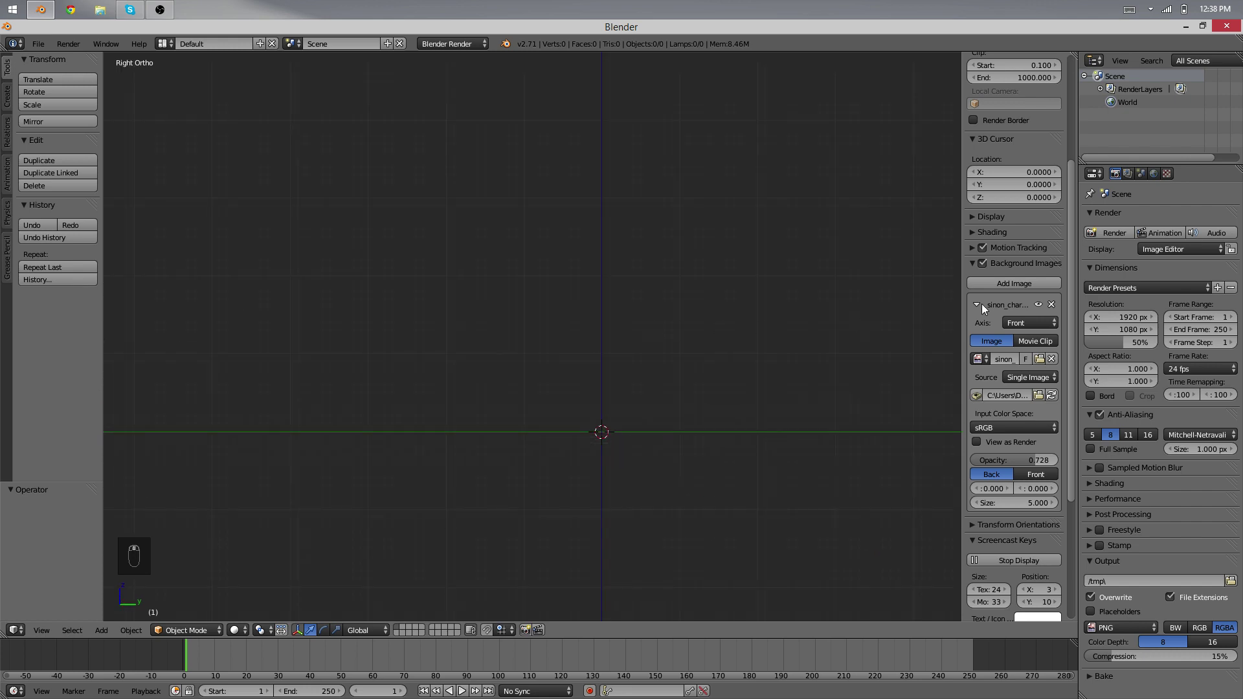
left_click(976, 304)
left_click(983, 284)
left_click(976, 402)
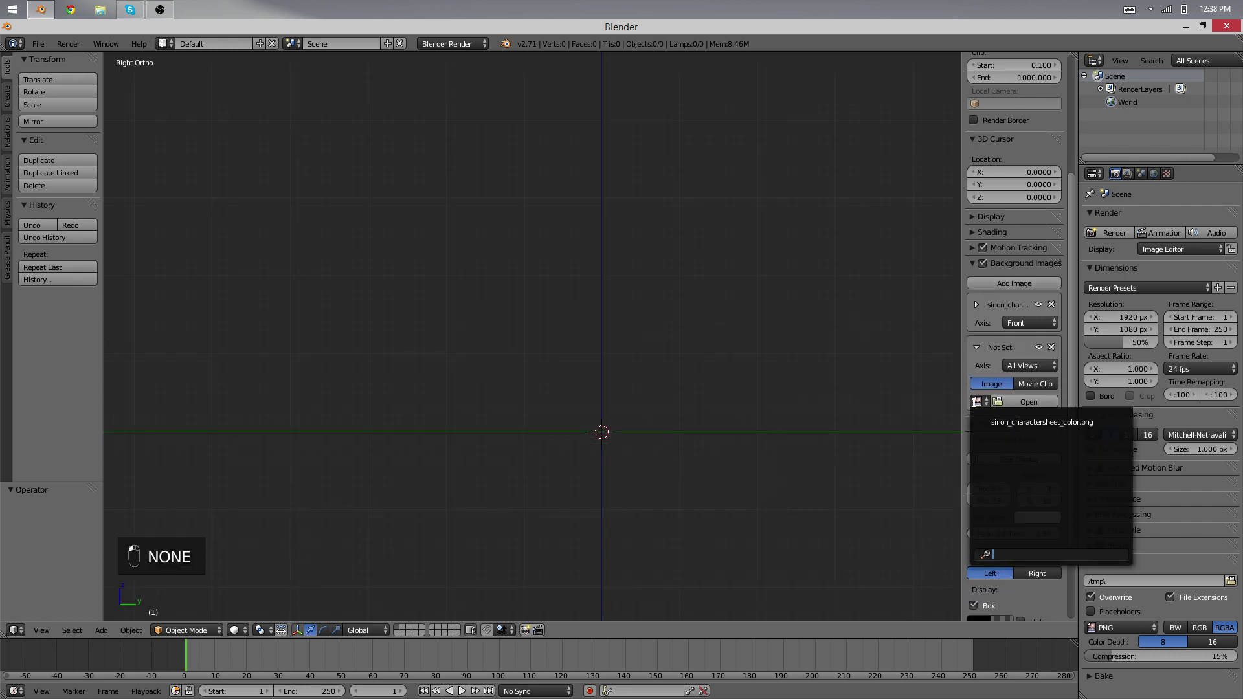
left_click(1000, 426)
middle_click_drag(821, 399, 782, 363, "shift")
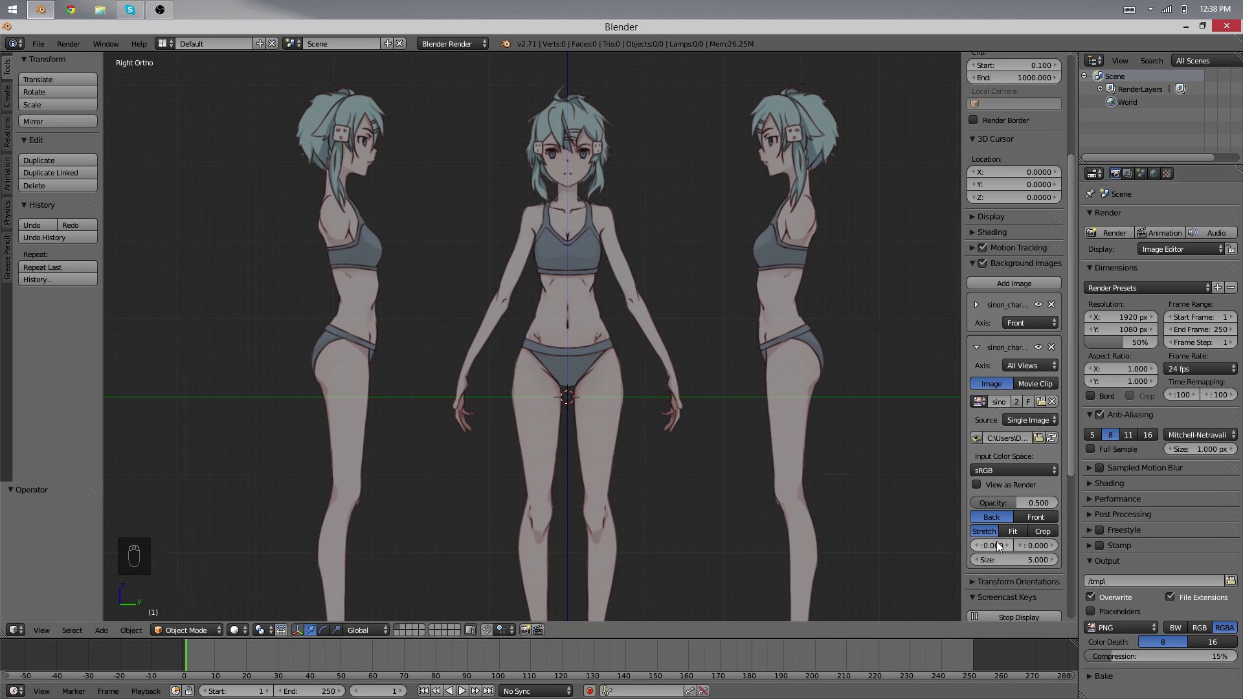
left_click_drag(996, 545, 833, 545)
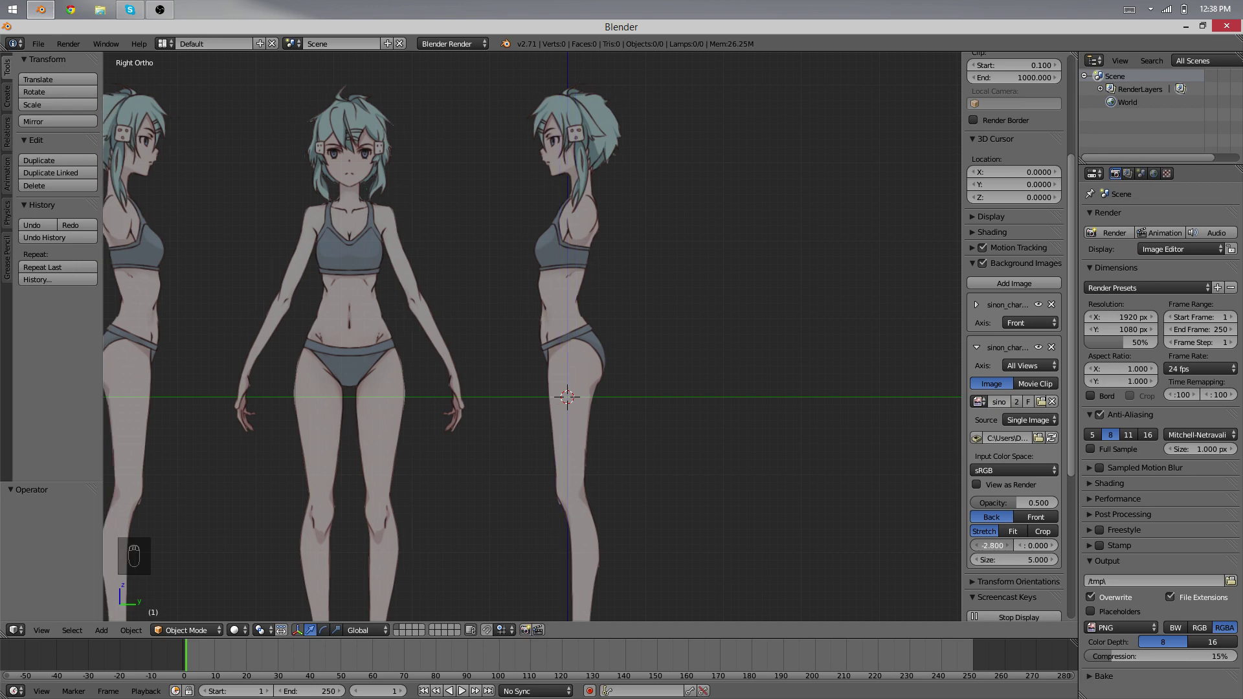
Restrict the second background image to the Right axis and collapse its settings
middle_click_drag(440, 319, 720, 363)
key("KP_1")
key("KP_1")
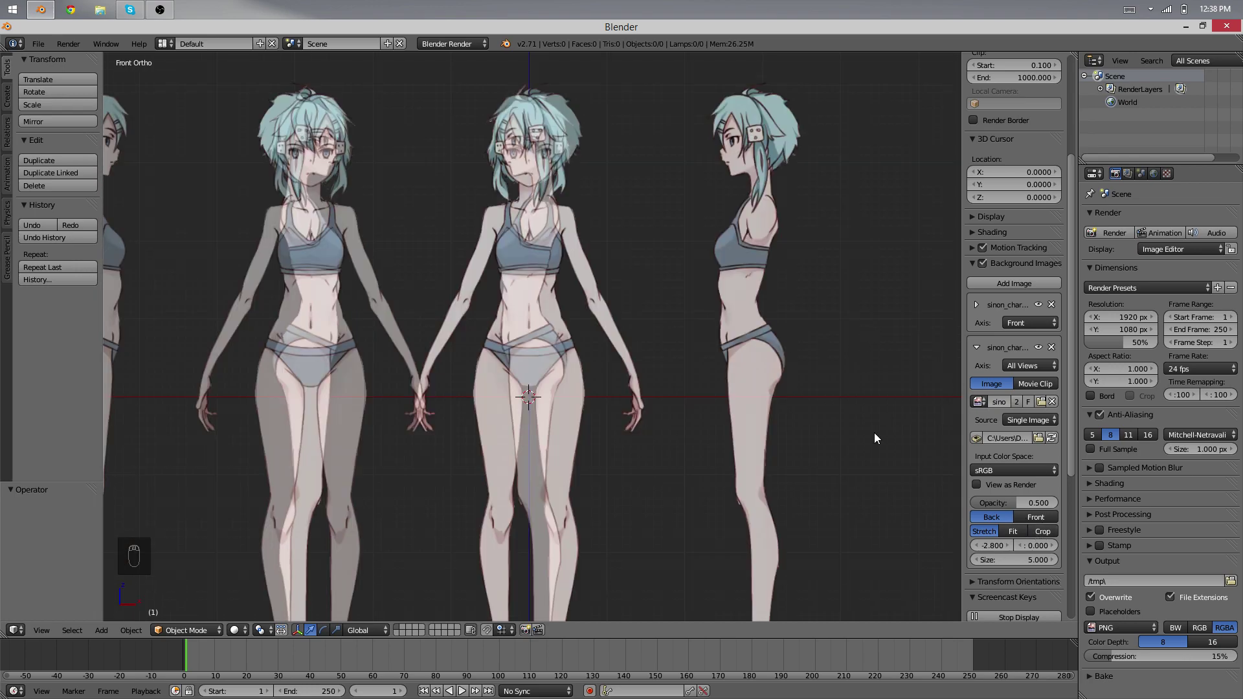
scroll(741, 346, "up", 2)
scroll(728, 348, "down", 2)
scroll(728, 343, "up", 2)
middle_click_drag(729, 340, 727, 410, "alt")
key("KP_1")
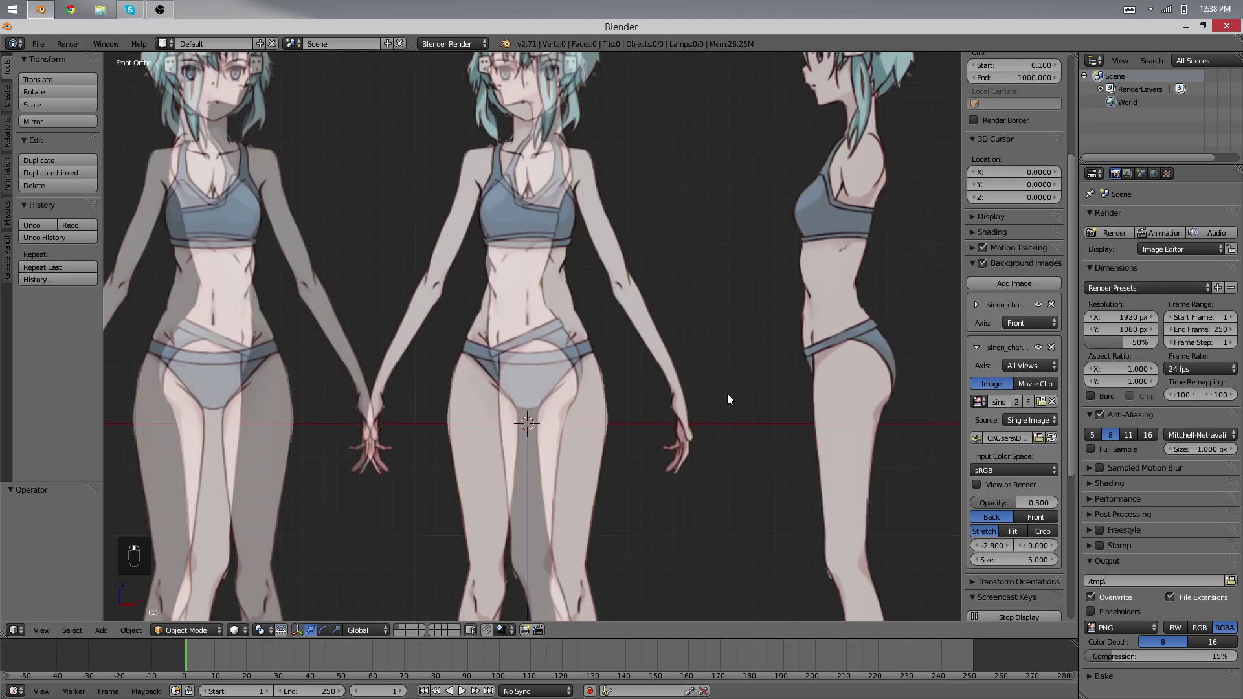
left_click(1013, 360)
left_click(809, 350)
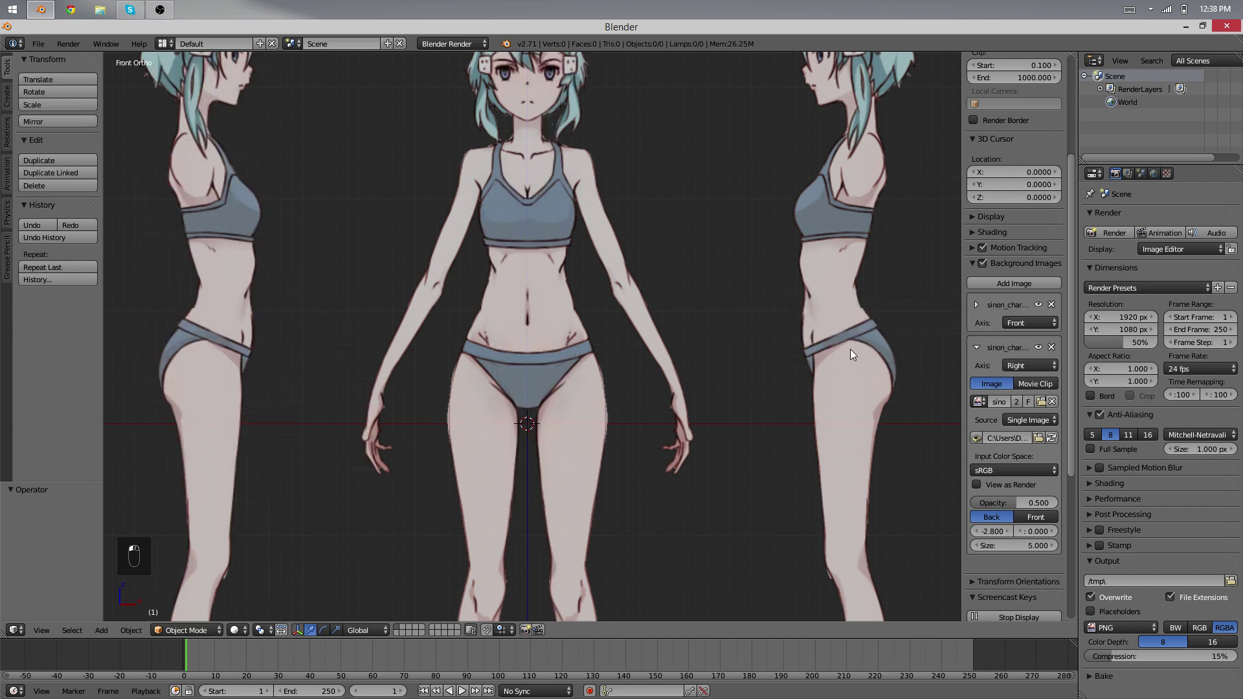
left_click(977, 347)
left_click(977, 348)
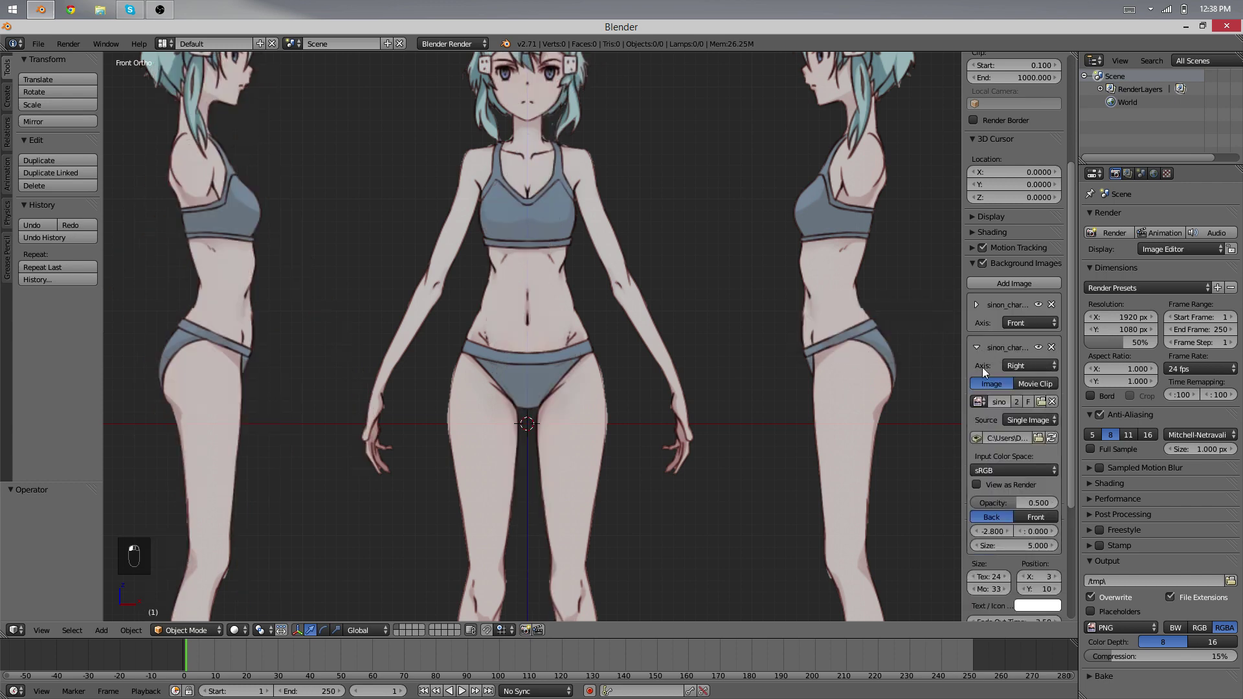
left_click(976, 348)
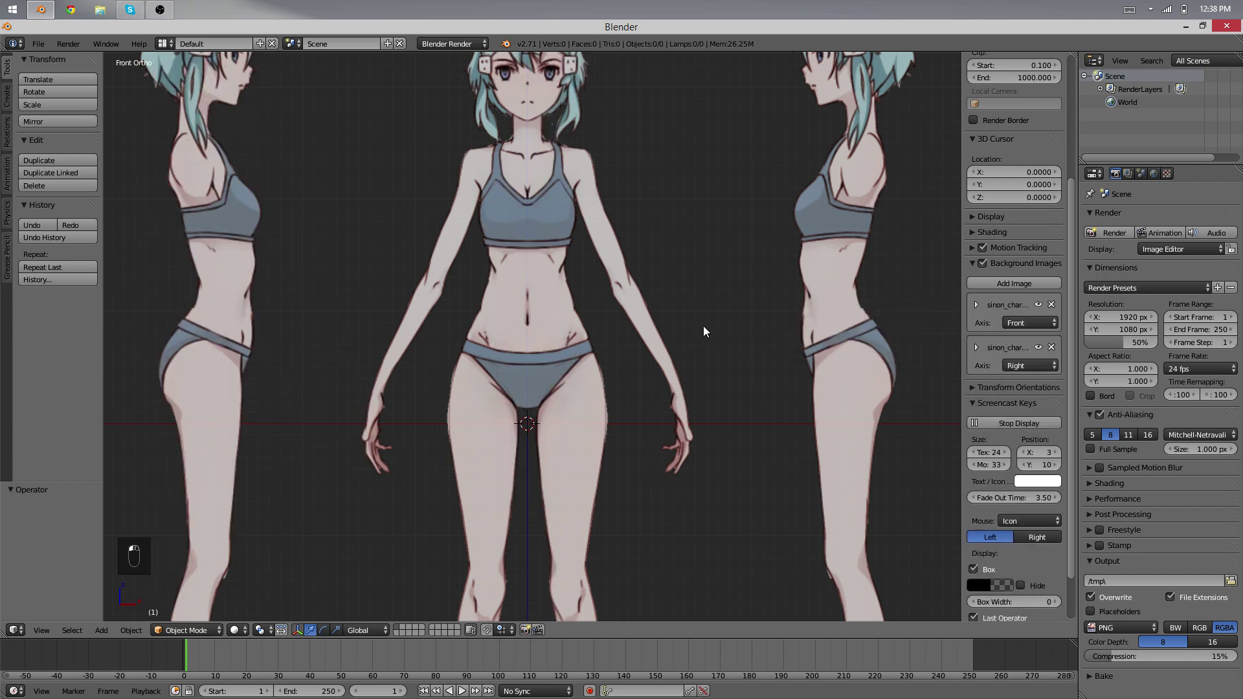
Examine how the reference figures line up with the origin in the front and right orthographic views
middle_click_drag(693, 324, 528, 275)
scroll(459, 420, "up", 4)
scroll(552, 319, "down", 3)
middle_click_drag(553, 324, 569, 467, "shift")
scroll(574, 440, "down", 3)
middle_click_drag(575, 419, 332, 394)
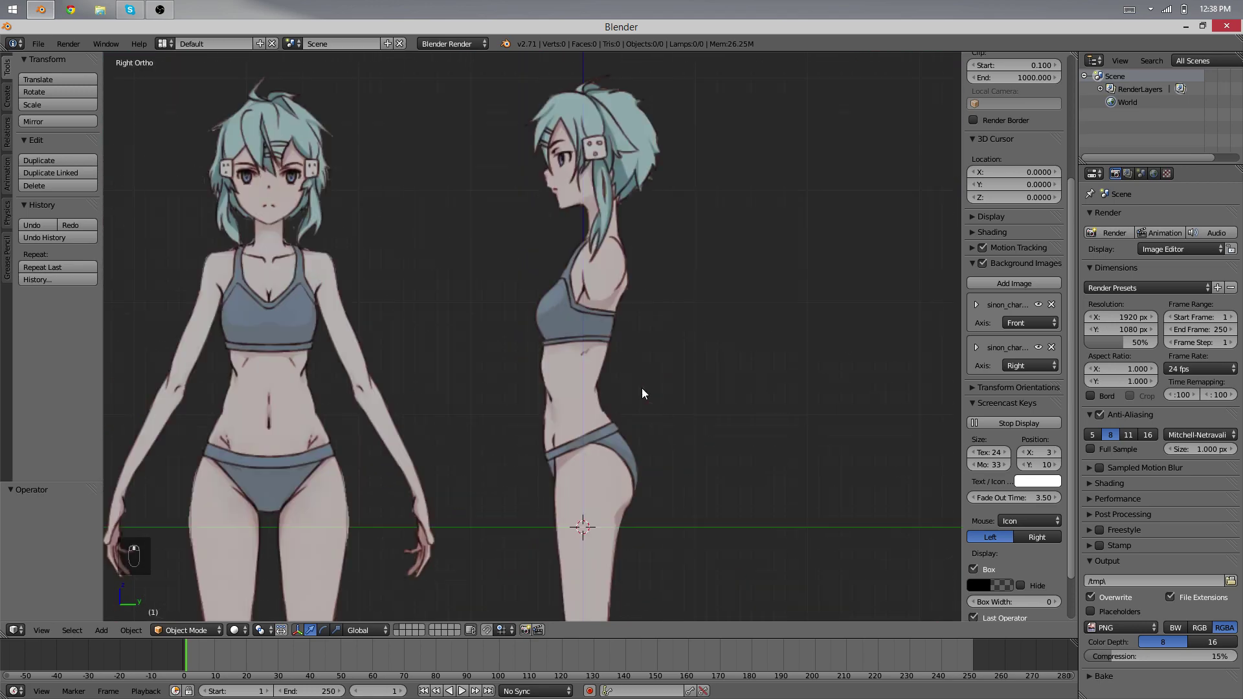
middle_click_drag(642, 388, 688, 383)
scroll(492, 329, "up", 2)
scroll(491, 329, "down", 2)
scroll(378, 412, "down", 3)
middle_click_drag(721, 469, 717, 453, "shift")
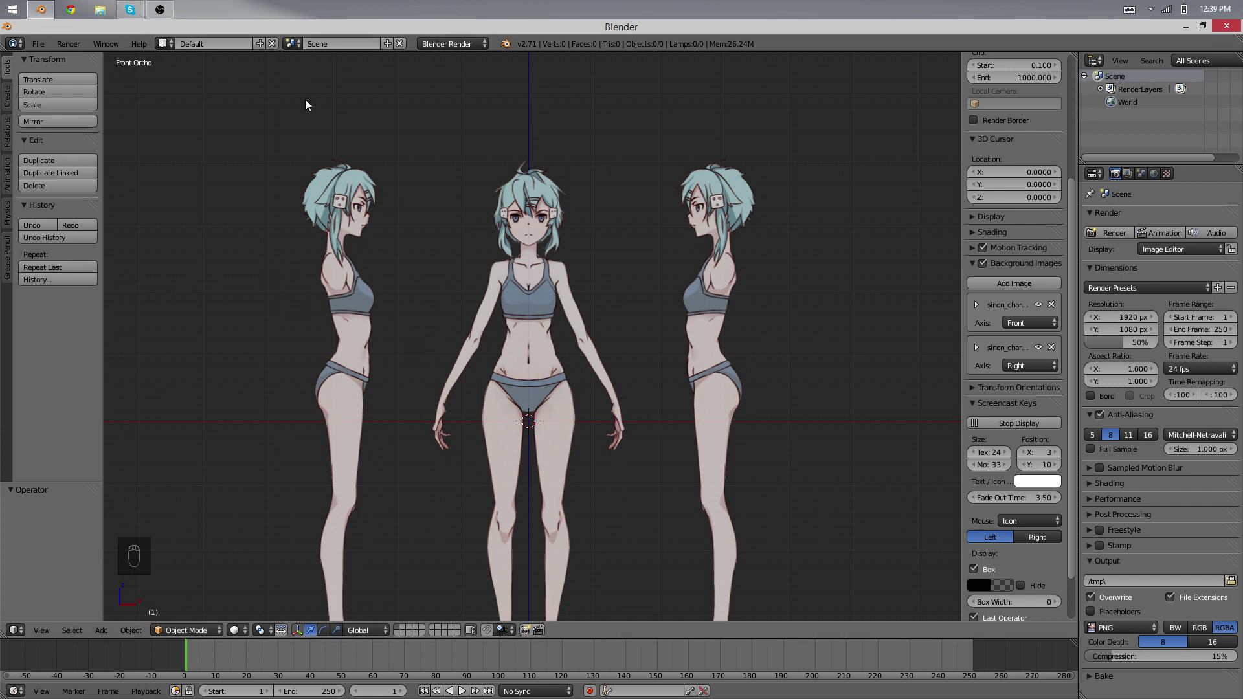
scroll(666, 189, "up", 2)
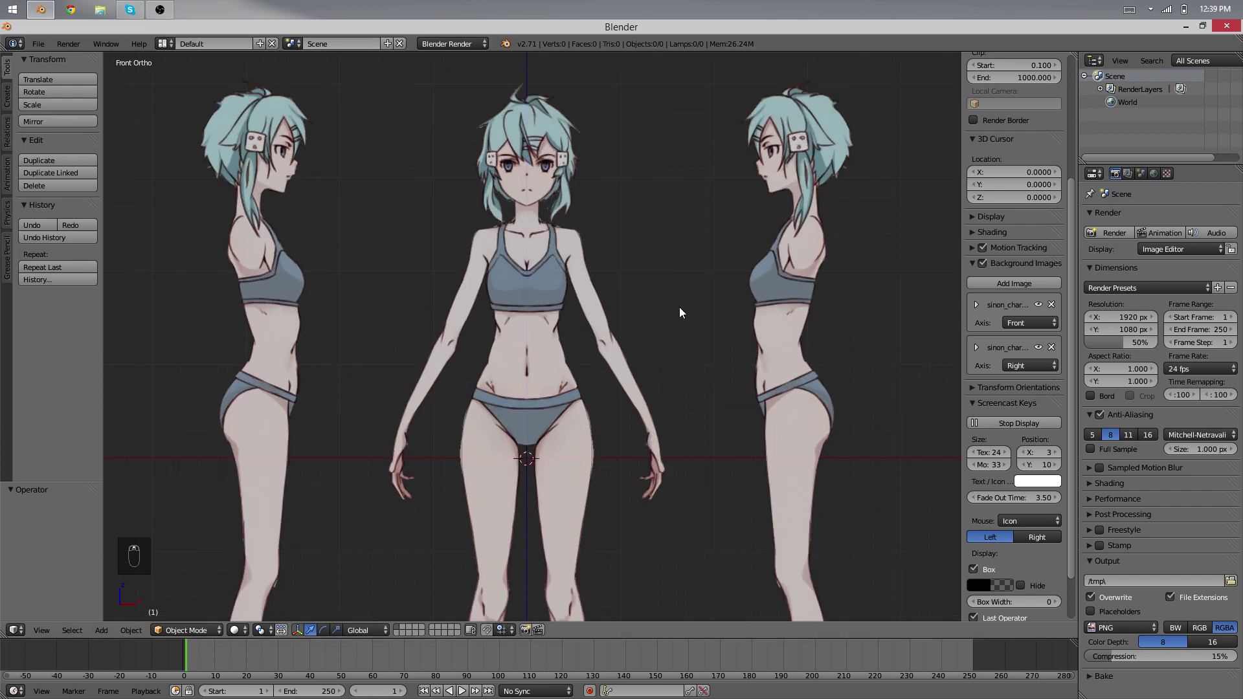
Add a cube mesh at the origin and enter Edit Mode on it in the front view
key("shift+a")
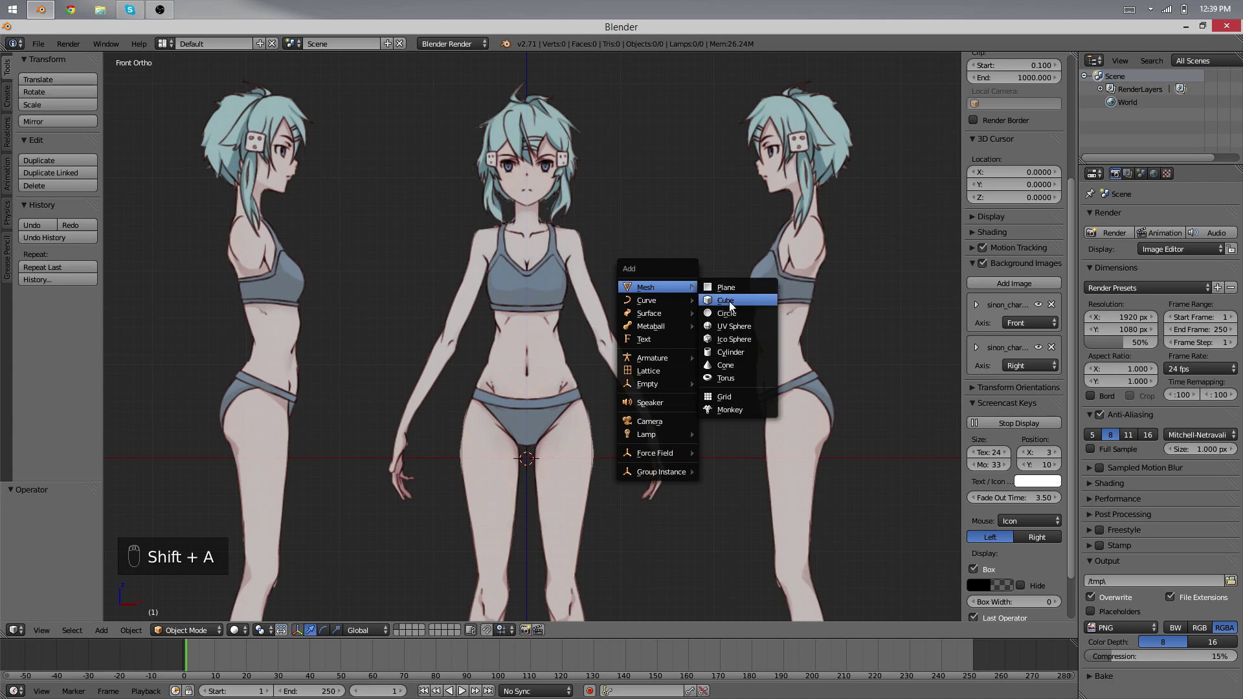
left_click(728, 301)
middle_click_drag(631, 338, 449, 444)
scroll(338, 324, "down", 2)
key("KP_1")
key("Tab")
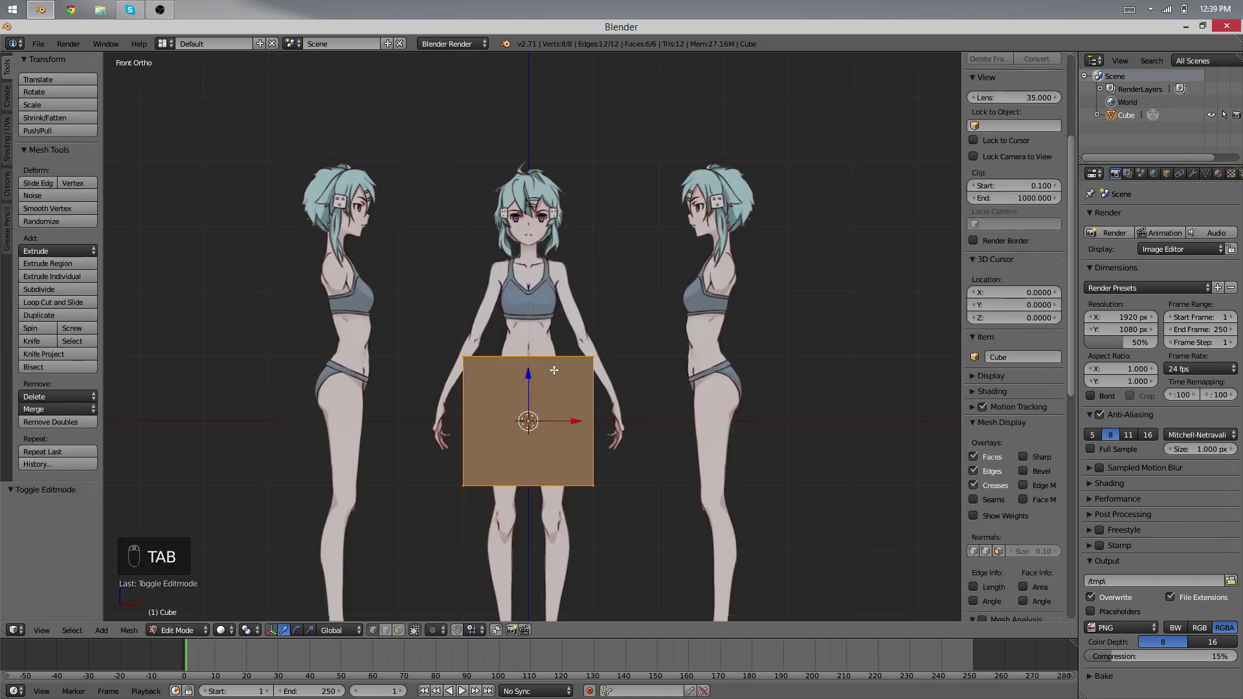
Add a vertical loop cut through the middle of the cube, dividing it into two halves along X
middle_click_drag(554, 370, 540, 339)
scroll(501, 429, "up", 3)
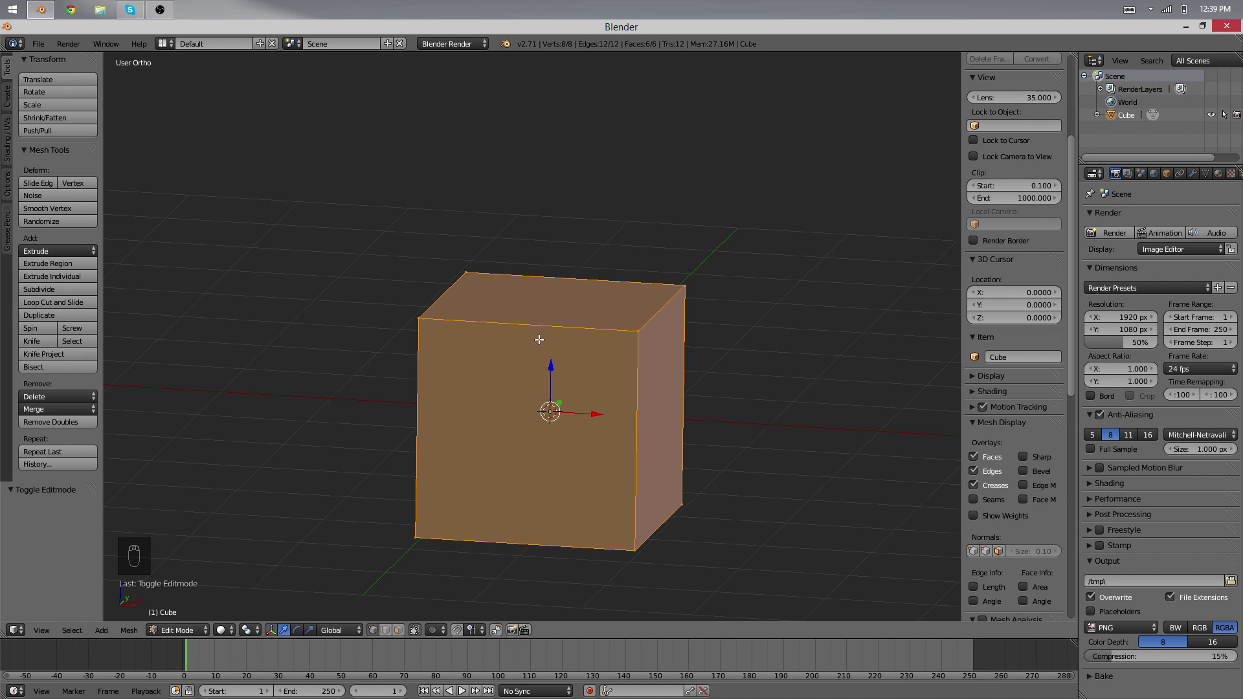
key("ctrl+r")
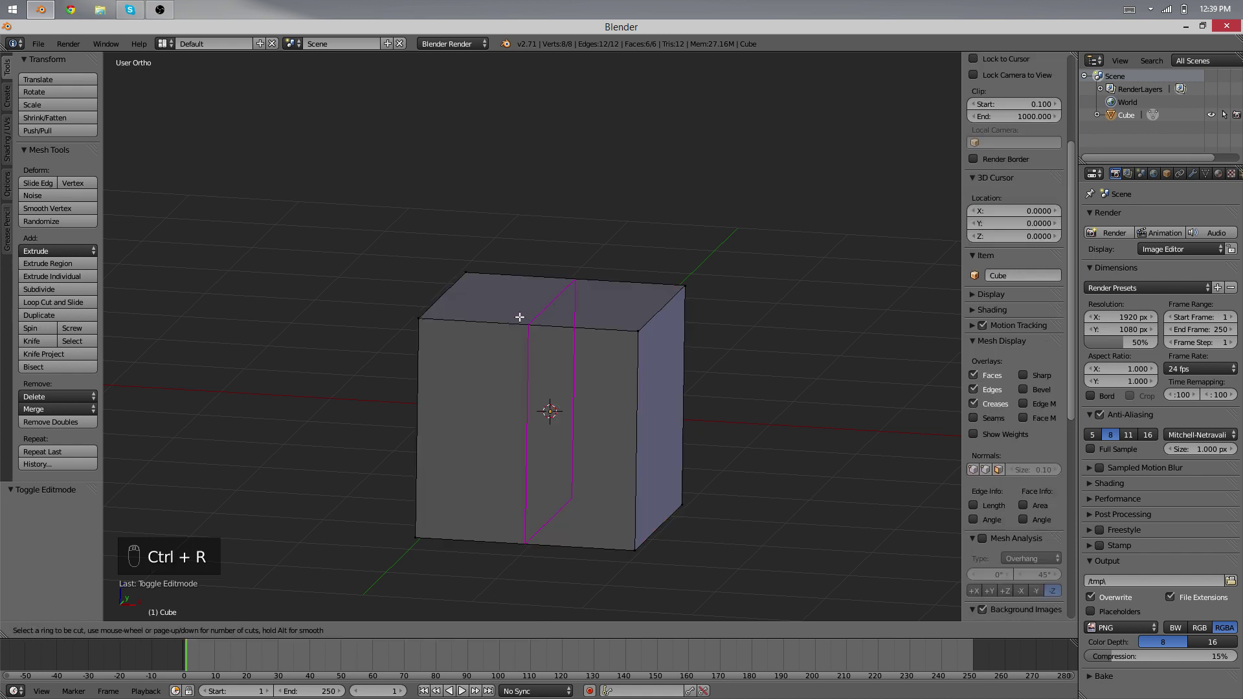
left_click(525, 318)
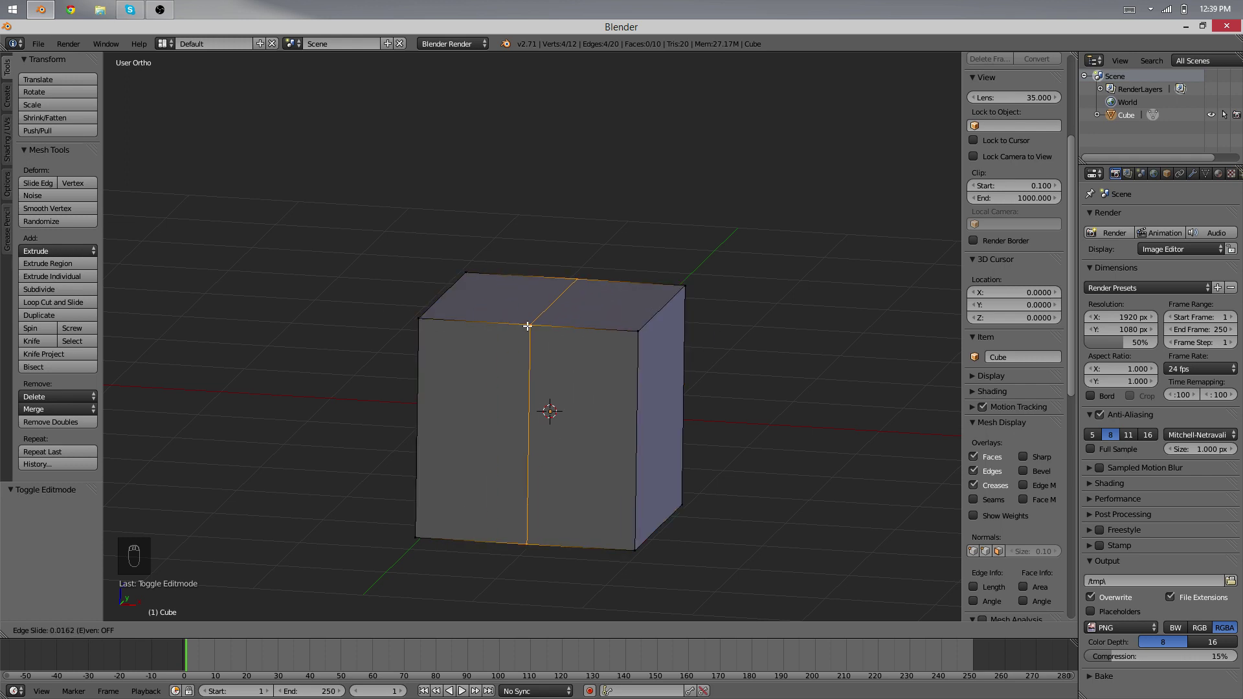
left_click(525, 326)
Select the four outer vertices on the cube's negative X side and delete them, leaving only one half
middle_click_drag(394, 327, 540, 310)
right_click(448, 317)
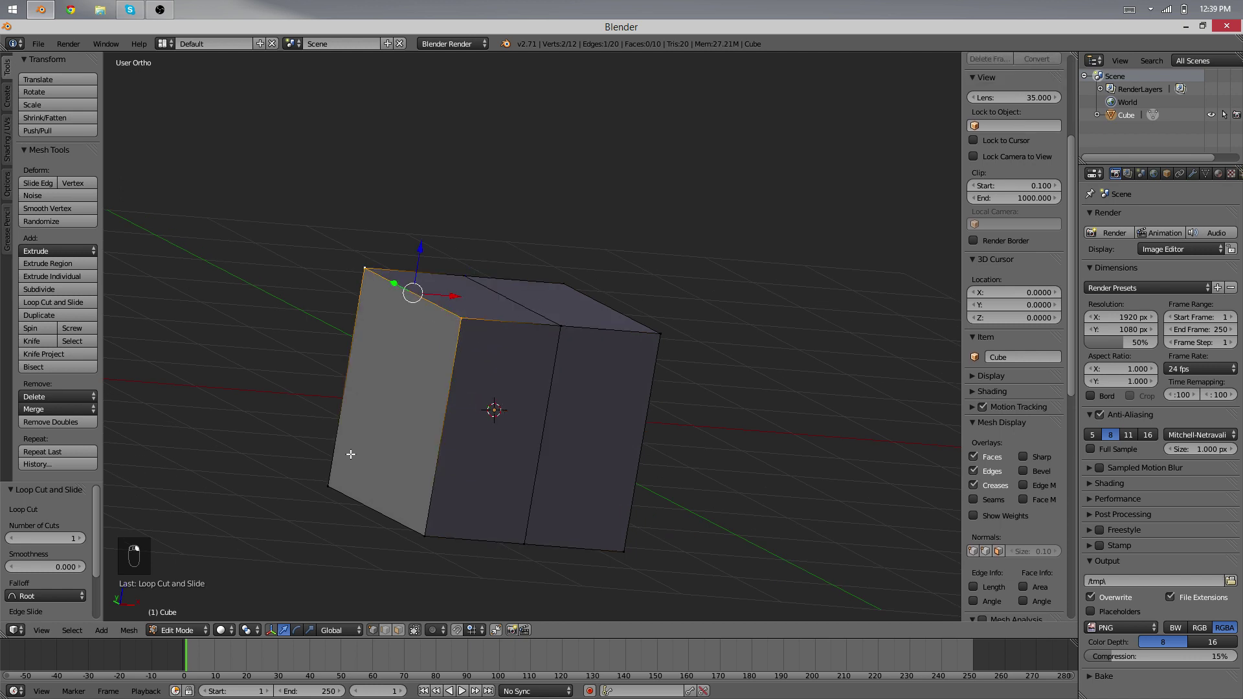
right_click(430, 544, "shift")
key("x")
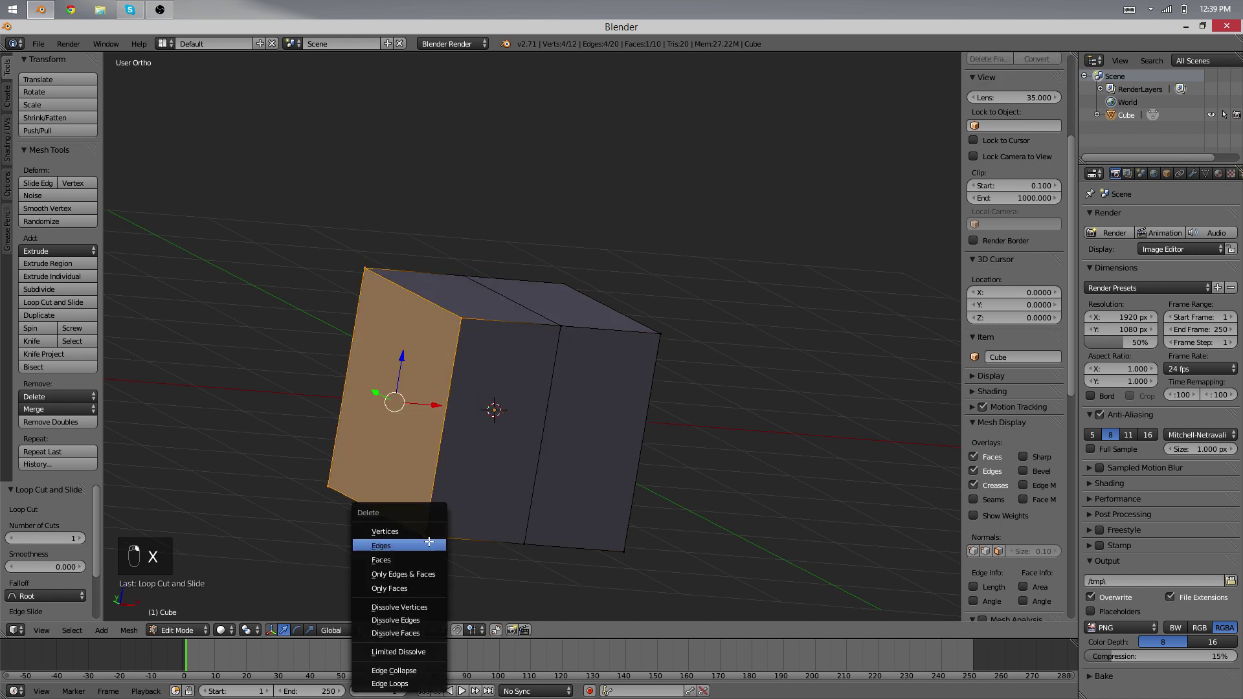
left_click(414, 529)
Add a Mirror modifier to the half cube
middle_click_drag(493, 408, 402, 436)
left_click(1193, 175)
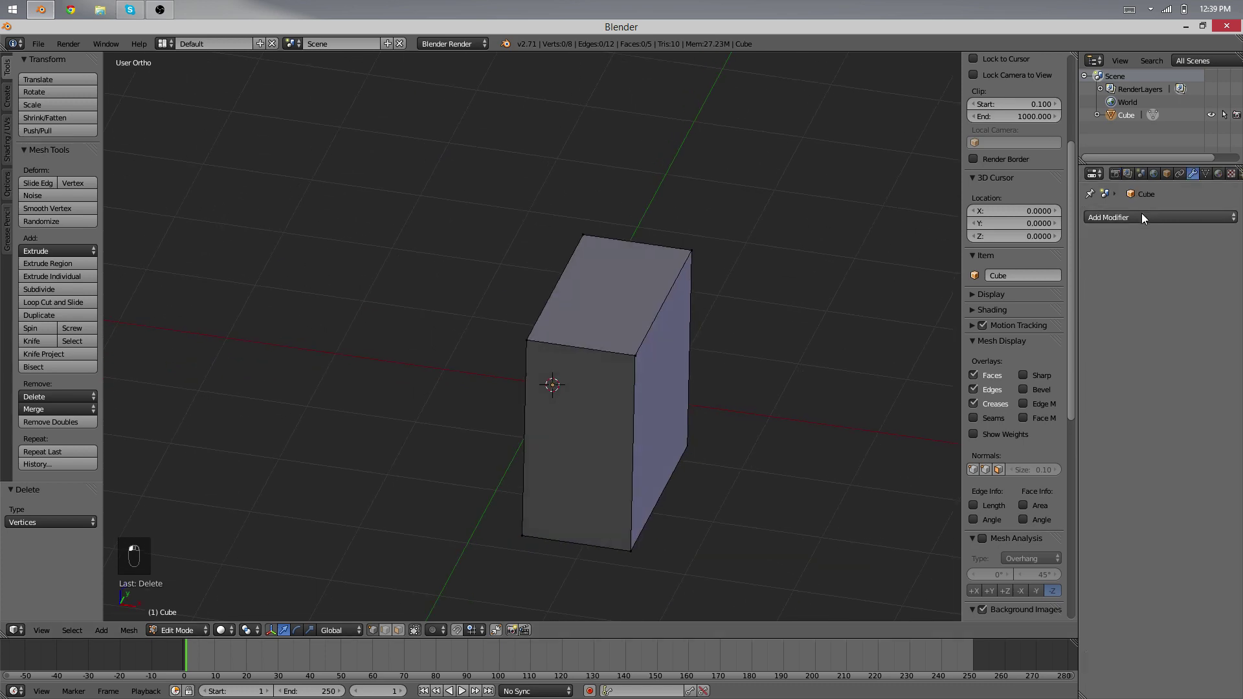
left_click(1142, 215)
left_click(976, 348)
Try moving an upper corner vertex of the half cube to test the mirroring
middle_click_drag(776, 352, 681, 331)
right_click(649, 323)
key("g")
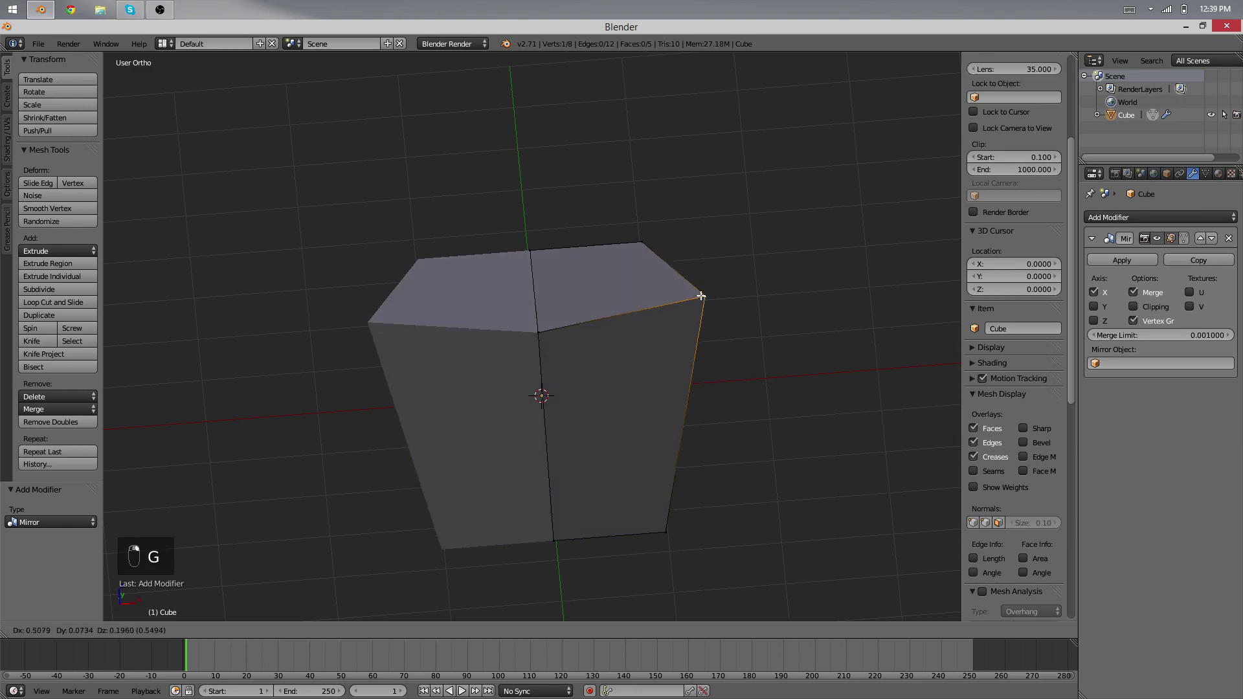
right_click(697, 352)
Switch to Object Mode, move the whole mirrored cube away from the origin, and clear its location again
key("Tab")
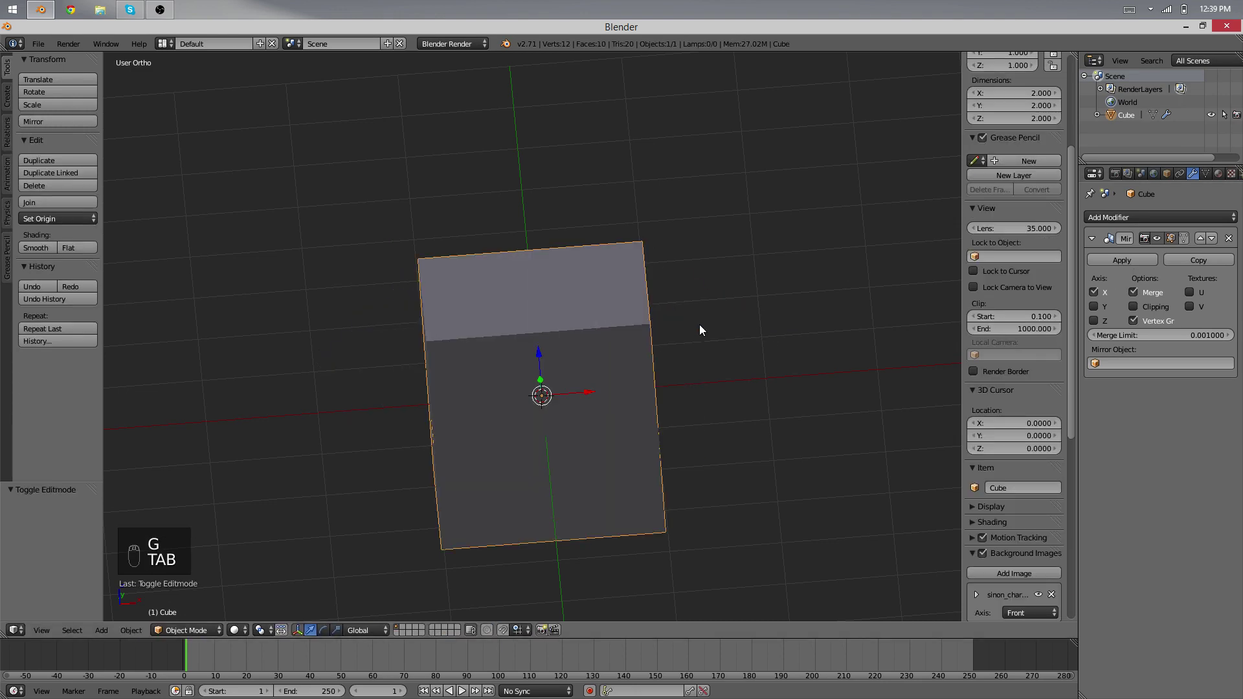
middle_click_drag(695, 328, 551, 388)
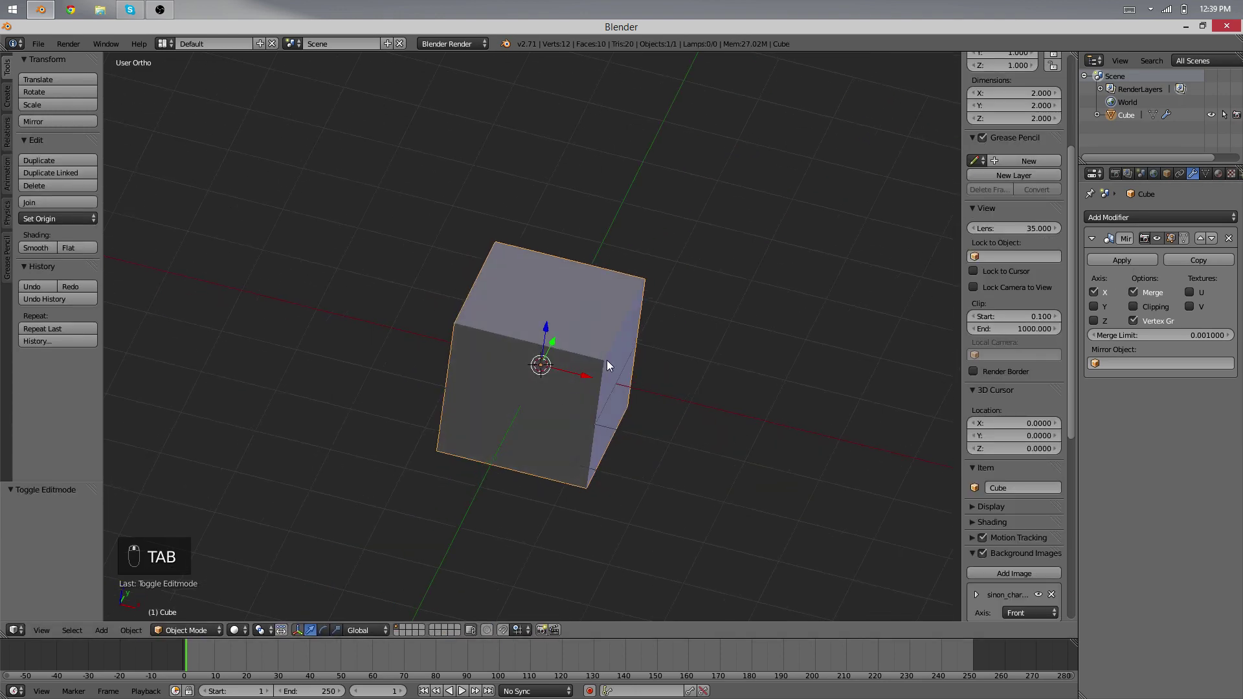
key("g")
right_click(655, 316)
middle_click_drag(635, 378, 515, 417)
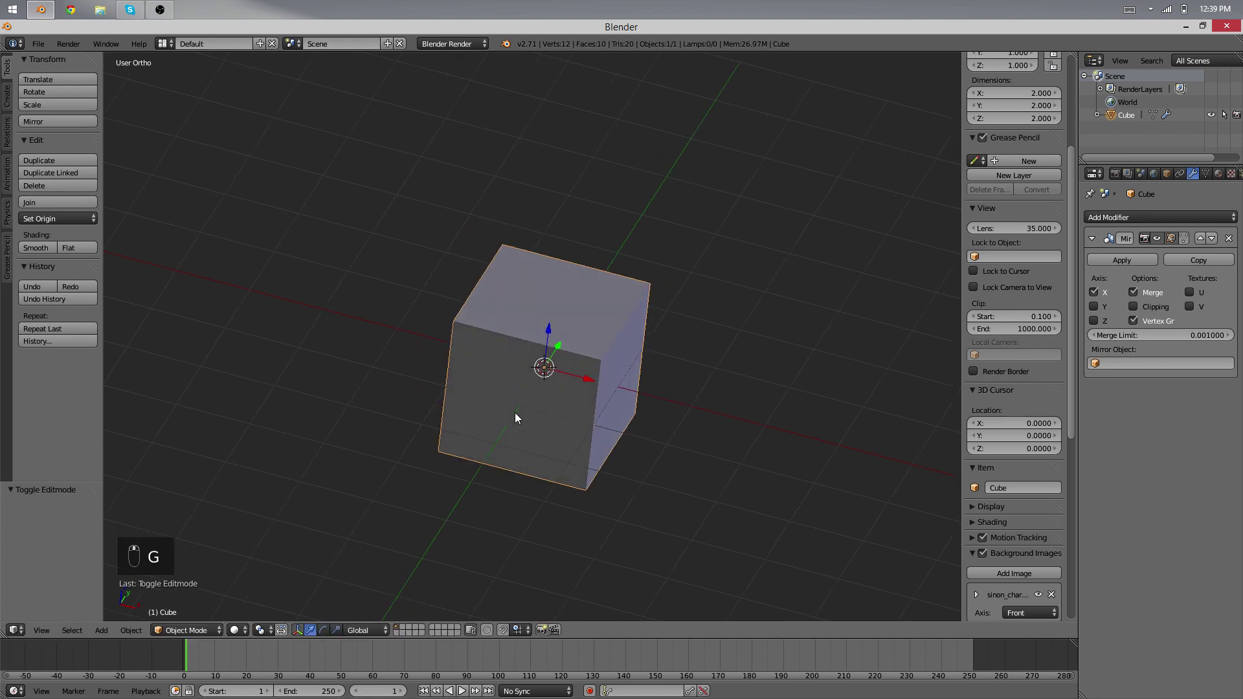
key("g")
left_click(723, 368)
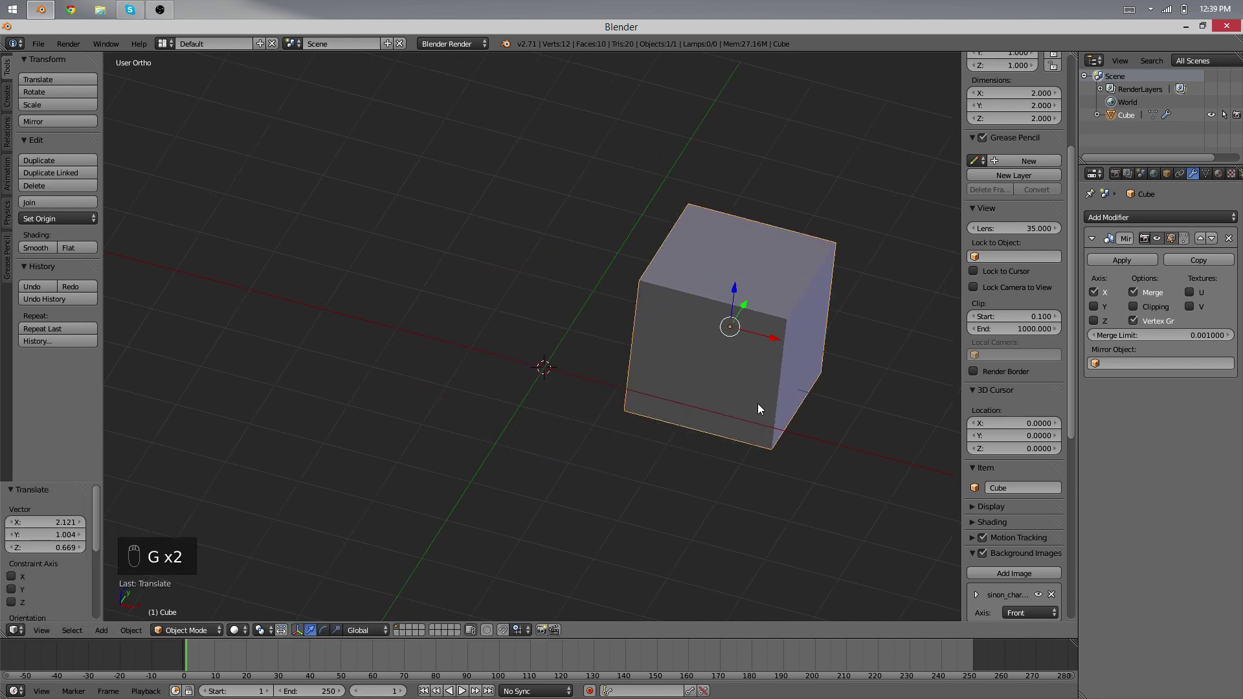
key("alt+g")
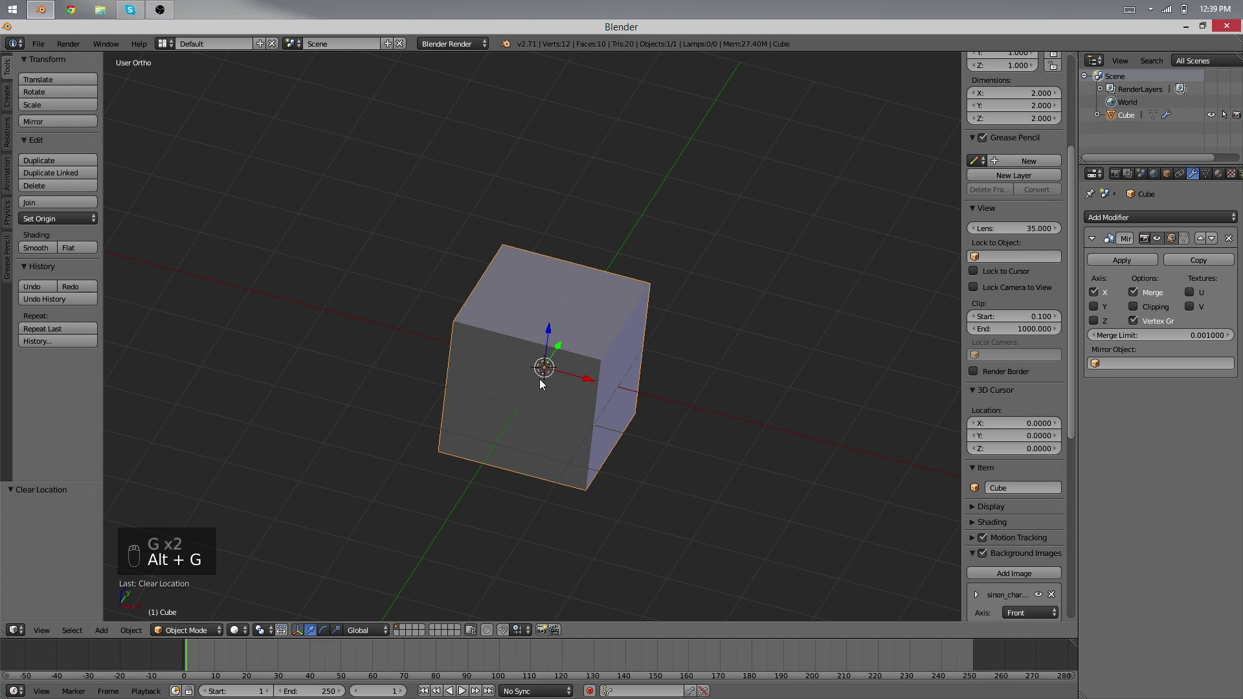
Return to Edit Mode, apply the Mirror modifier to the editing cage, and collapse the modifier's settings
middle_click_drag(539, 379, 602, 371)
scroll(637, 378, "up", 2)
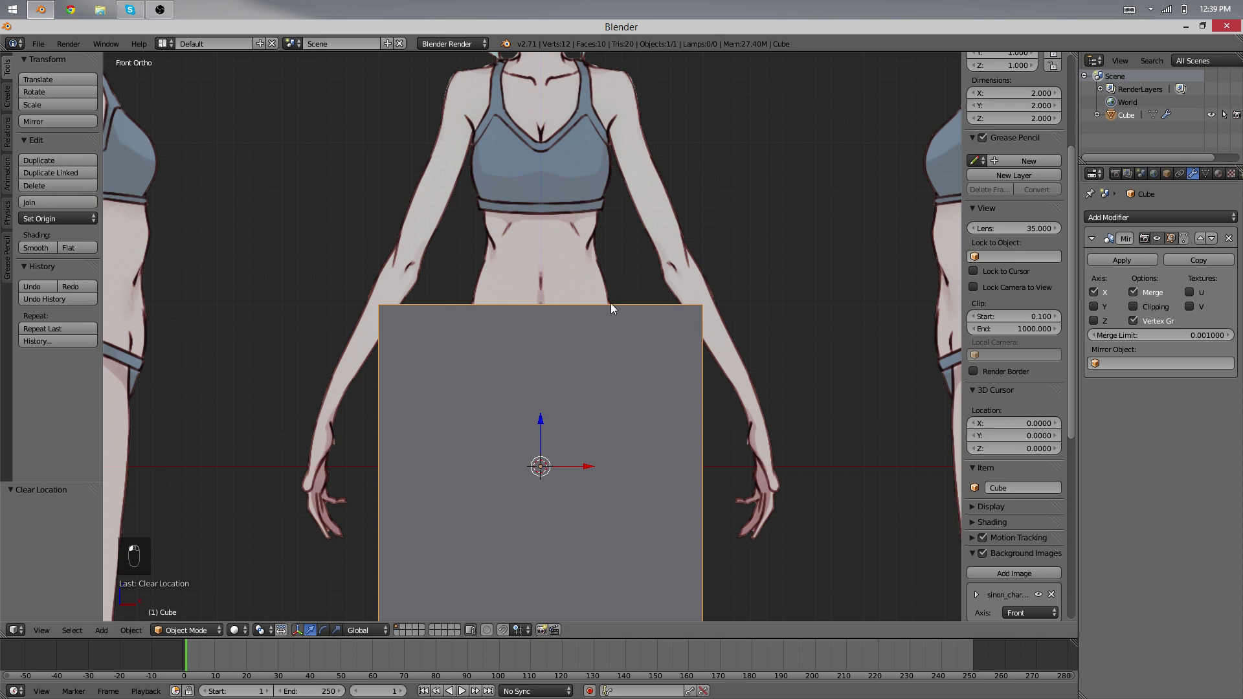
key("Tab")
key("Tab")
key("Tab")
key("Tab")
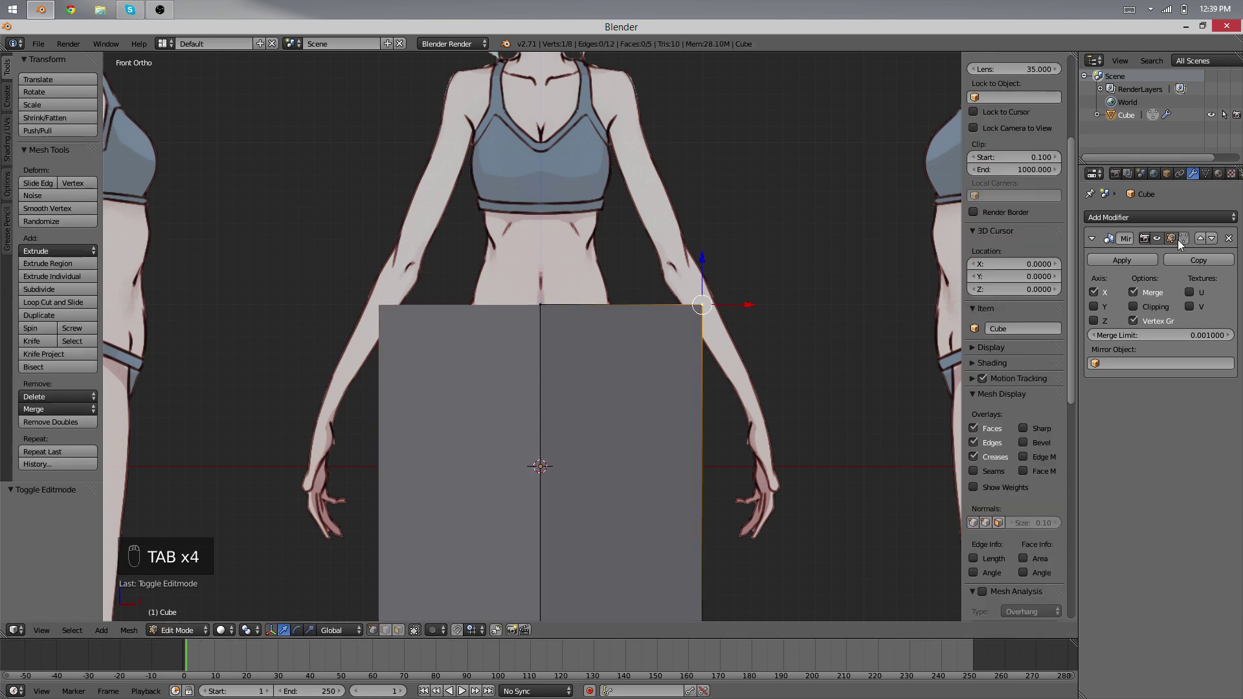
left_click(1181, 239)
middle_click_drag(360, 296, 395, 359)
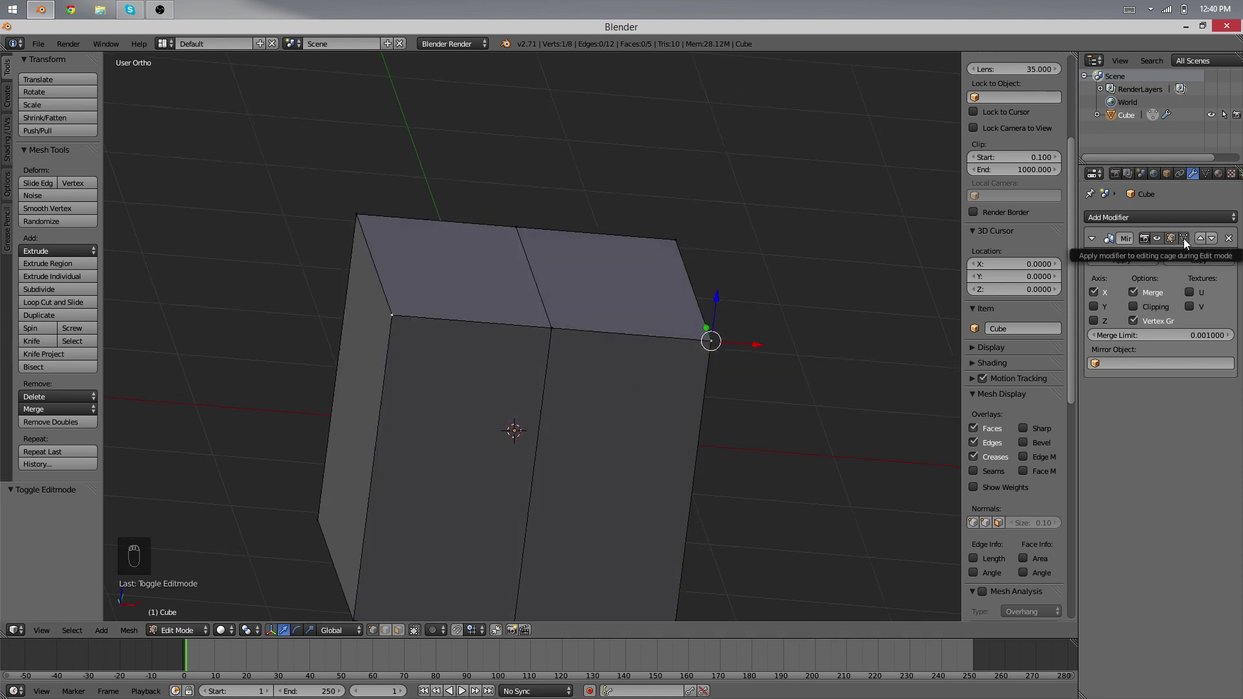
left_click(1092, 238)
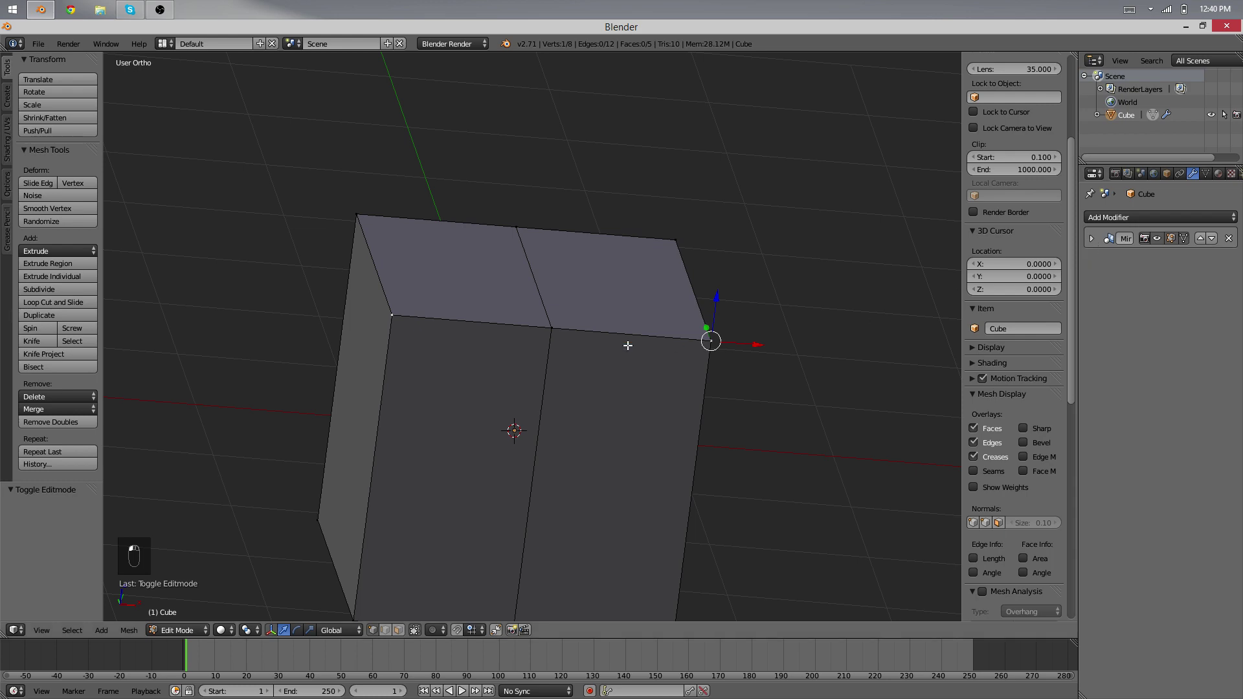
In the front view, select the whole mesh and move it up 1.188 along Z over the torso
key("KP_1")
scroll(584, 213, "up", 1)
key("a")
key("a")
key("a")
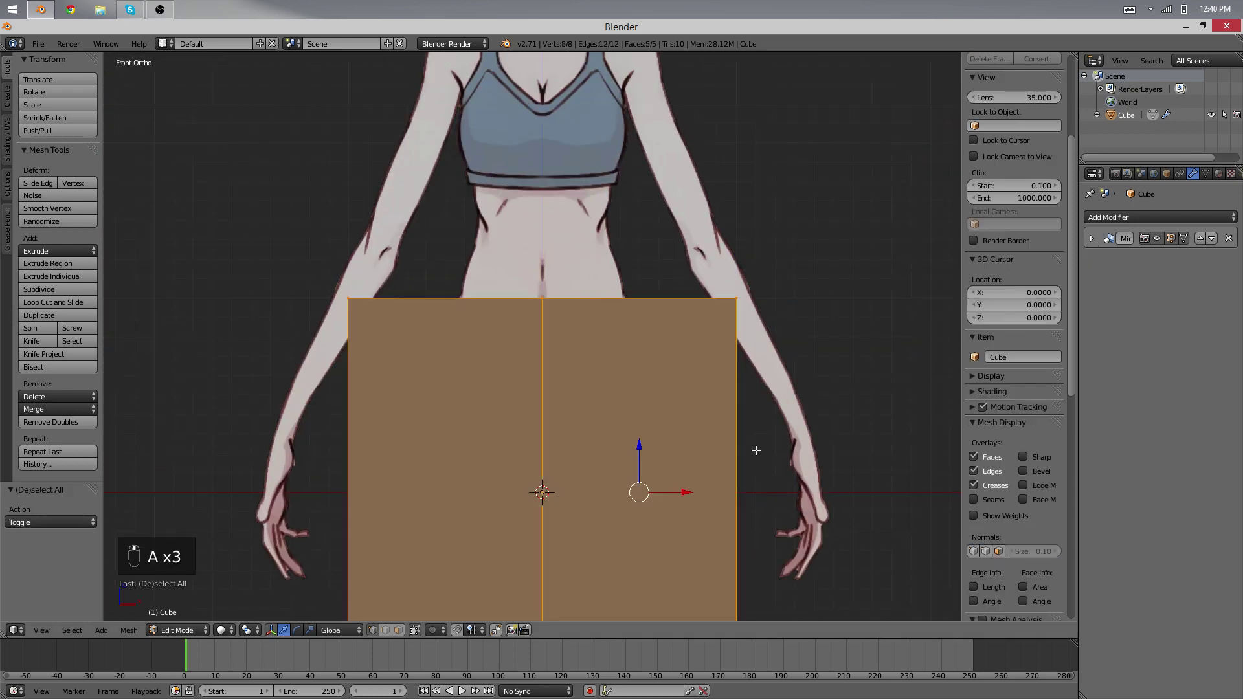
scroll(744, 414, "down", 2)
scroll(738, 394, "up", 2)
key("g")
left_click(802, 300)
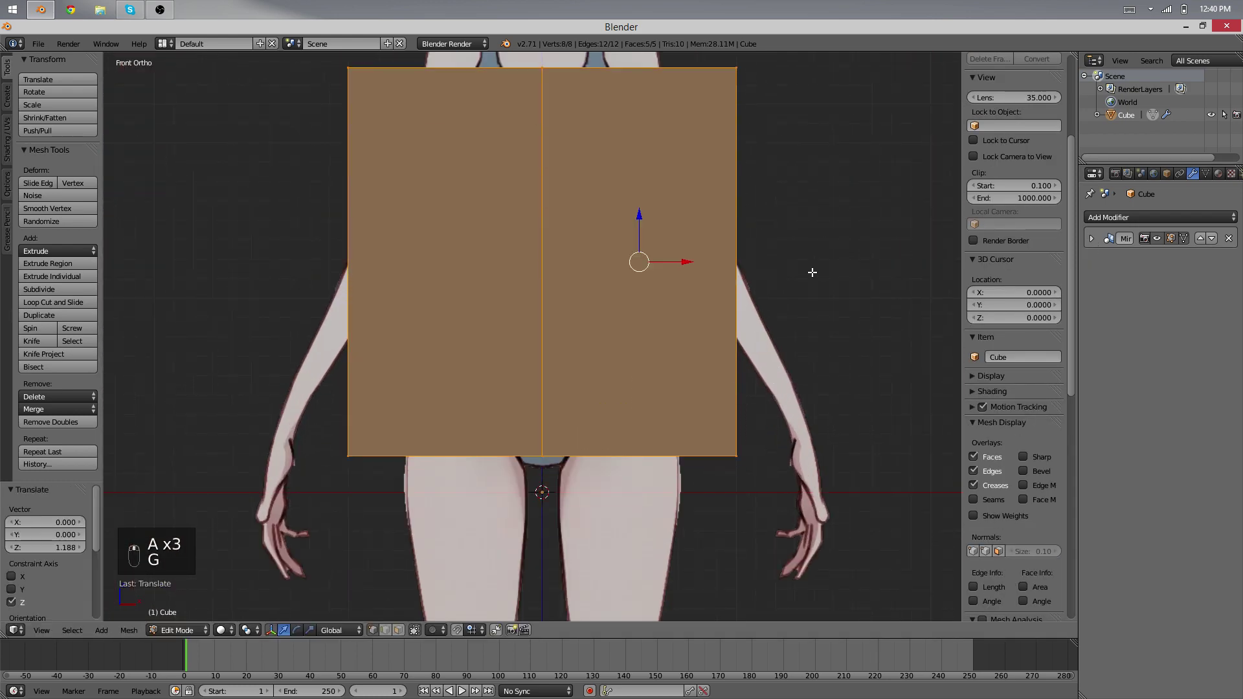
Add two centred loop cuts to the half cube, one horizontal at mid-height and one vertical splitting its depth
middle_click_drag(802, 299, 708, 405)
scroll(641, 332, "up", 4)
scroll(641, 332, "down", 4)
middle_click_drag(642, 332, 640, 387)
key("ctrl+r")
left_click(652, 328)
right_click(652, 328)
key("ctrl+r")
left_click(527, 437)
right_click(528, 436)
In the front view, move the whole mesh up 0.644 along Z to the chest and try scaling it down
key("a")
middle_click_drag(491, 363, 464, 424)
key("KP_1")
key("a")
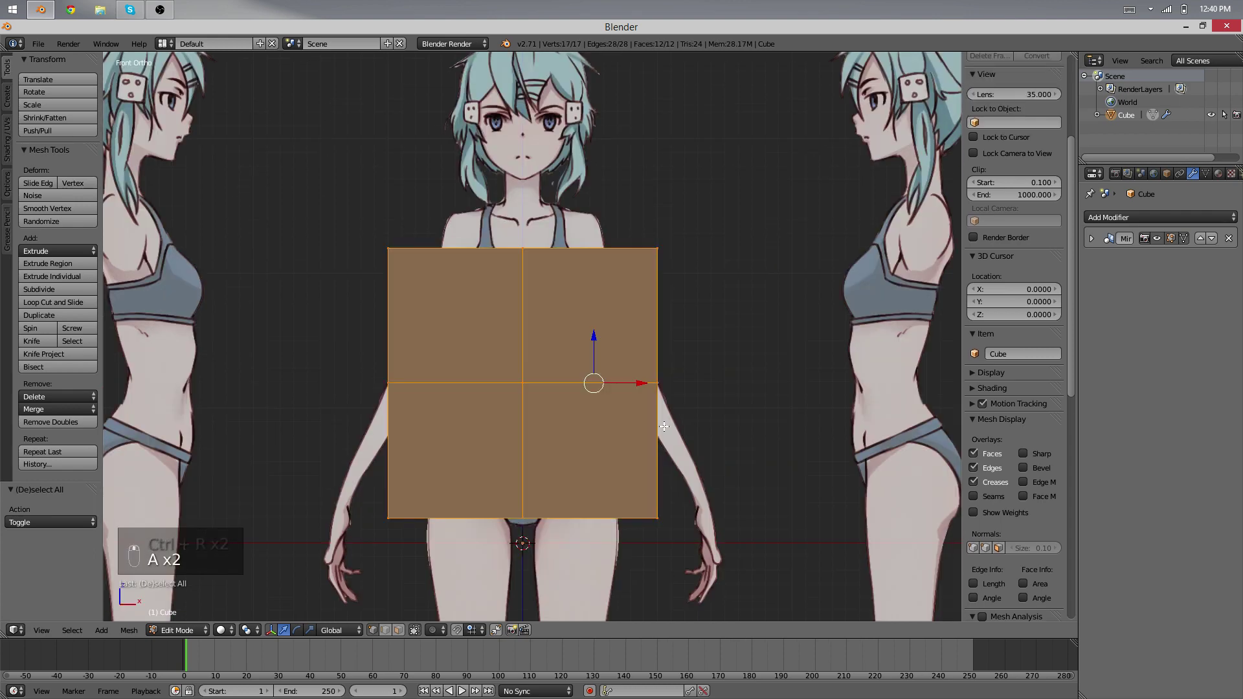
key("g")
key("z")
left_click(666, 341)
key("s")
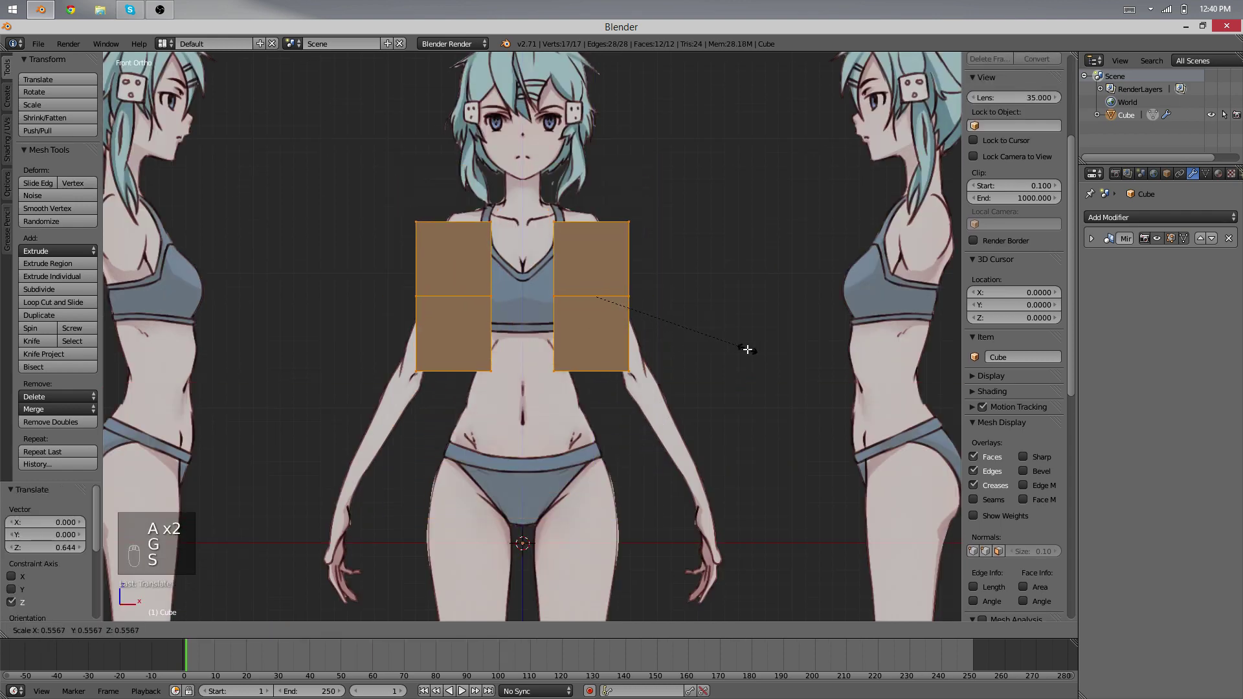
left_click(770, 350)
Expand the Mirror modifier's settings and enable Clipping
left_click(1091, 238)
left_click(1144, 308)
middle_click_drag(688, 266, 712, 280)
key("KP_1")
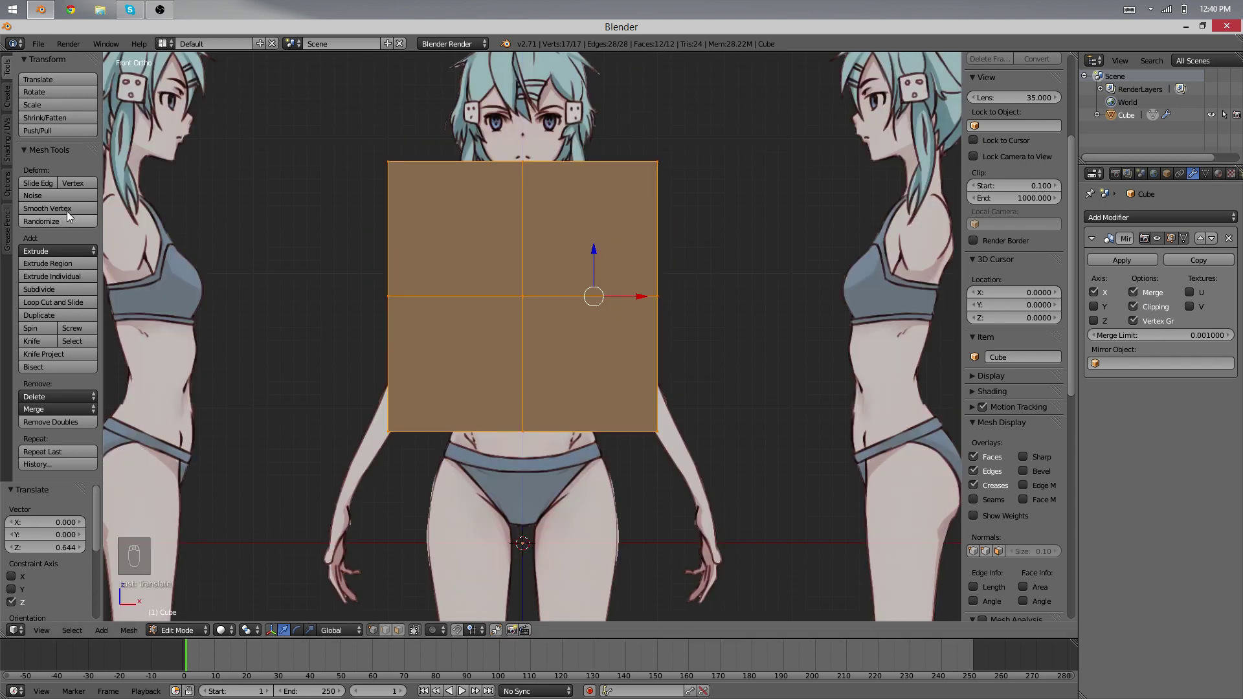
Apply Smooth Vertex to the whole mesh repeatedly until it is a rounded block about as wide as the chest
left_click(46, 209)
left_click(46, 208)
left_click(47, 208)
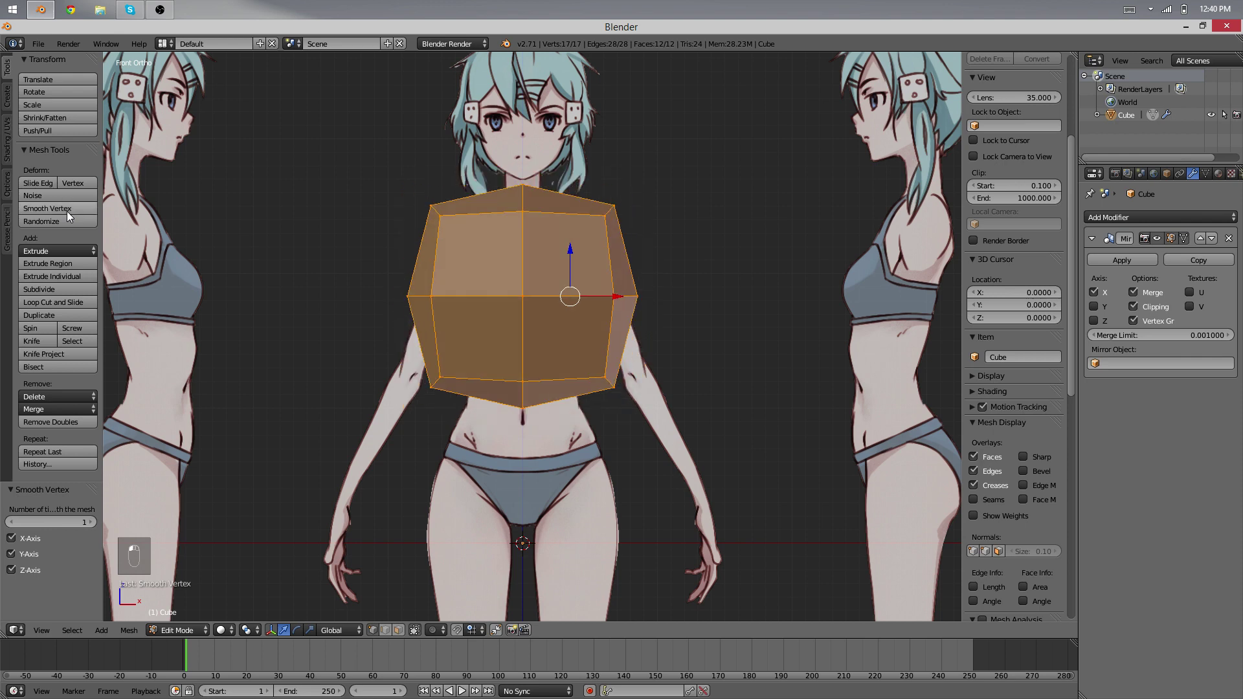
left_click(47, 208)
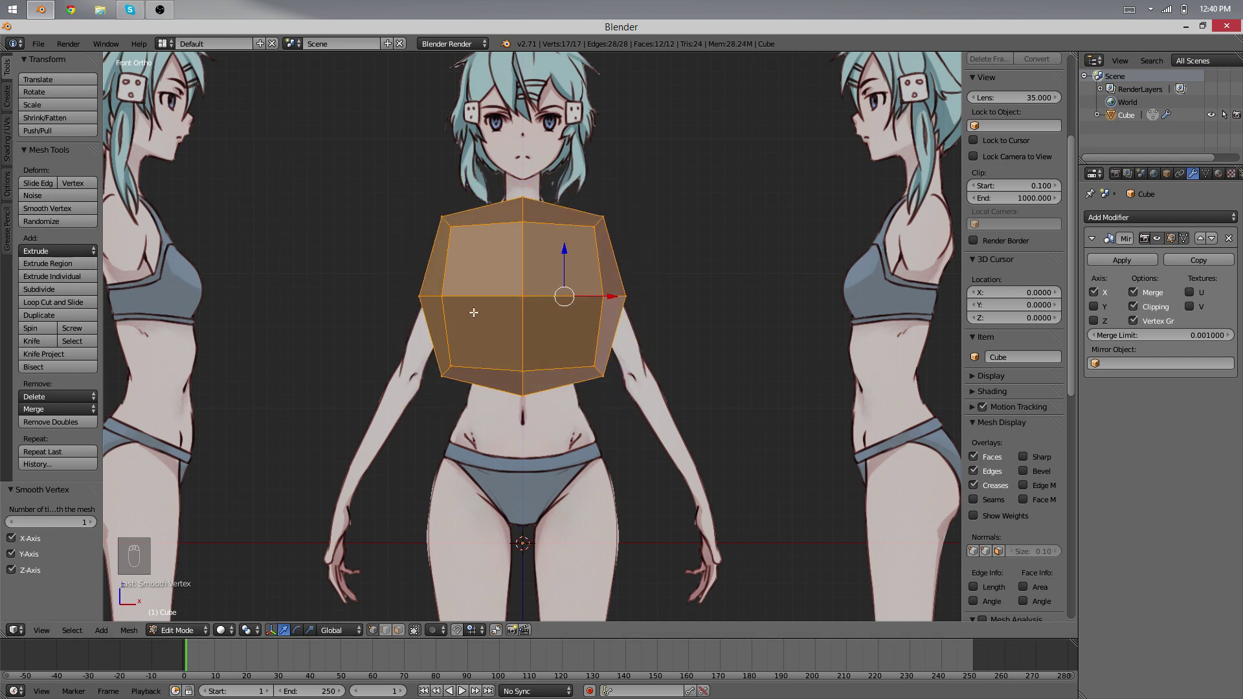
key("q")
key("q")
key("q")
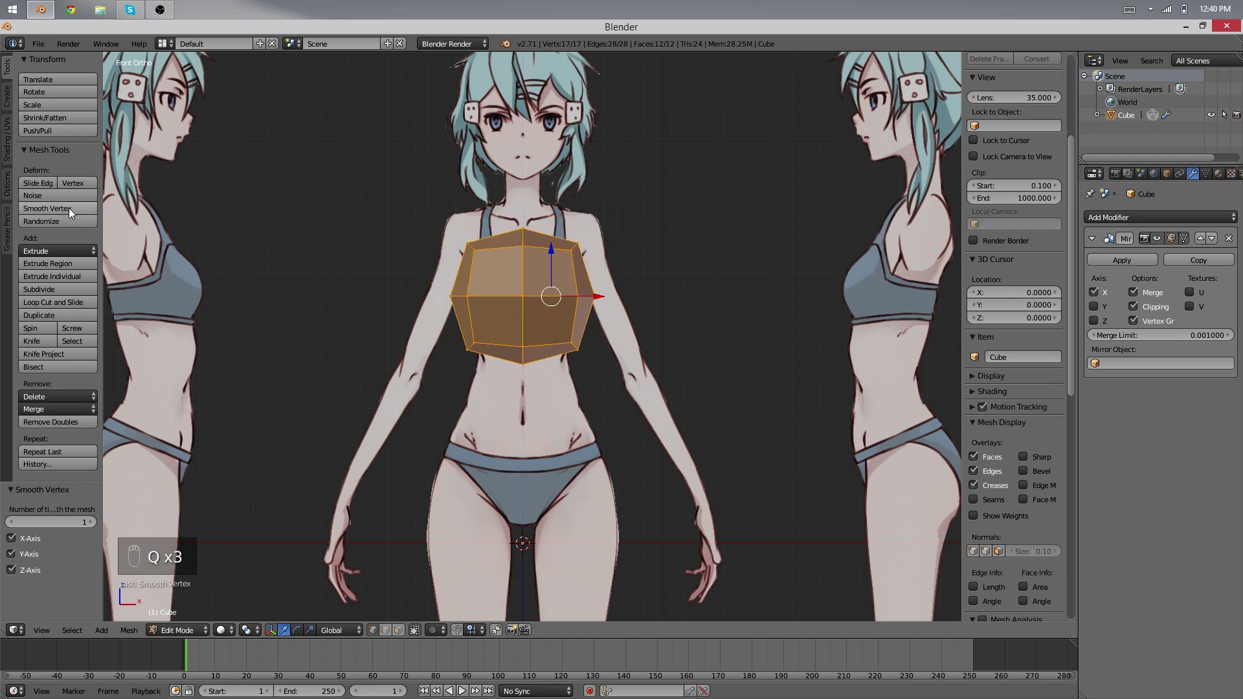
right_click(69, 208)
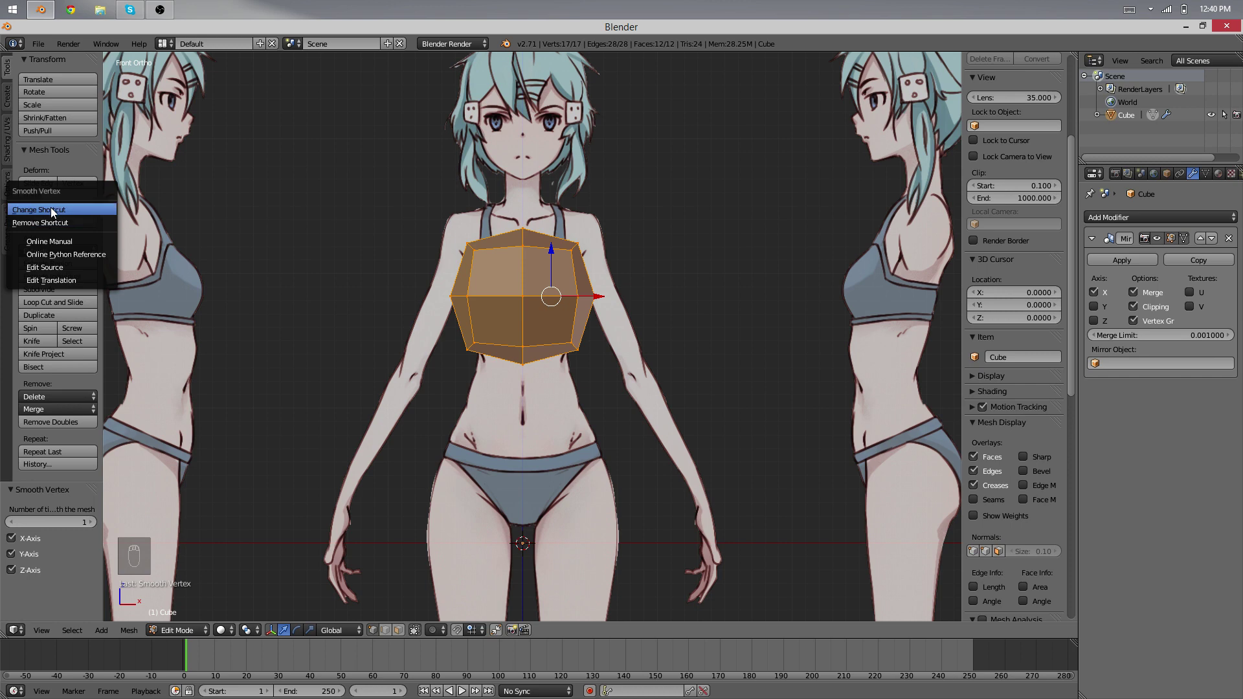
key("Escape")
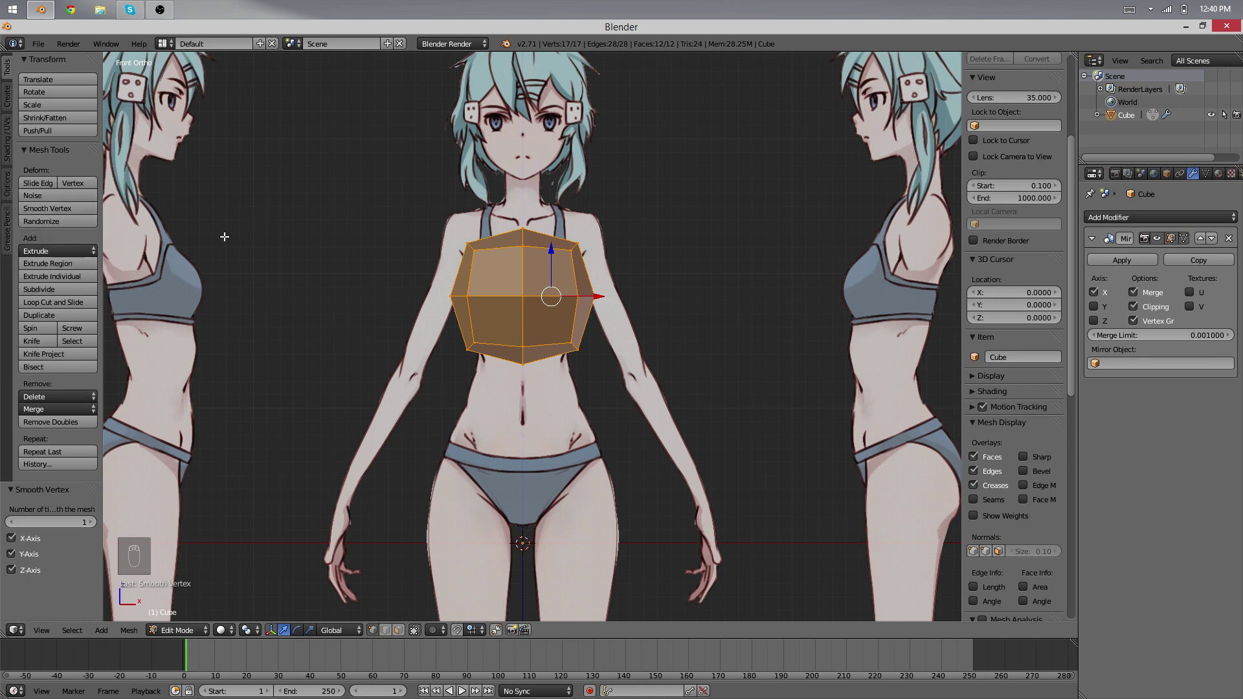
right_click(52, 204)
Examine the smoothed mesh from several angles and against the front and right reference figures
middle_click_drag(498, 272, 509, 344)
middle_click_drag(420, 309, 533, 284)
middle_click_drag(317, 309, 382, 314)
key("KP_1")
middle_click_drag(607, 327, 483, 347)
key("KP_3")
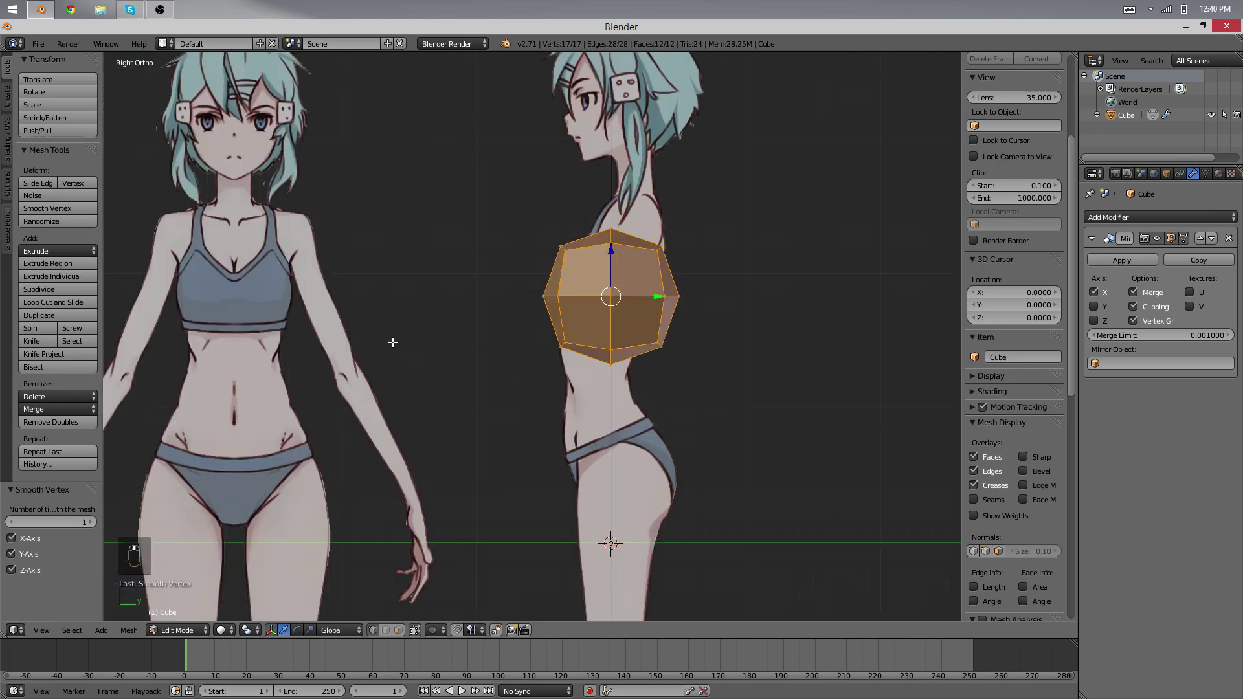
middle_click_drag(380, 334, 654, 380)
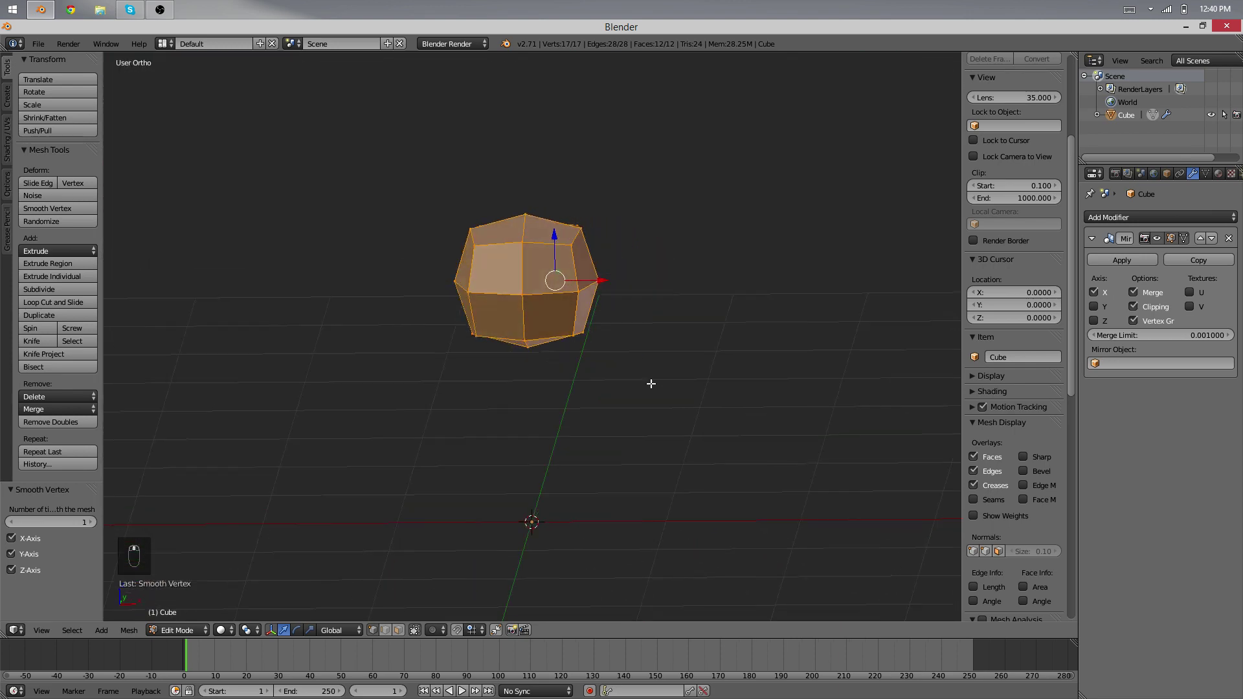
Show the mesh as wireframe in the front view and move its top ring of vertices up 0.178 along Z
key("KP_1")
scroll(647, 388, "up", 3)
key("z")
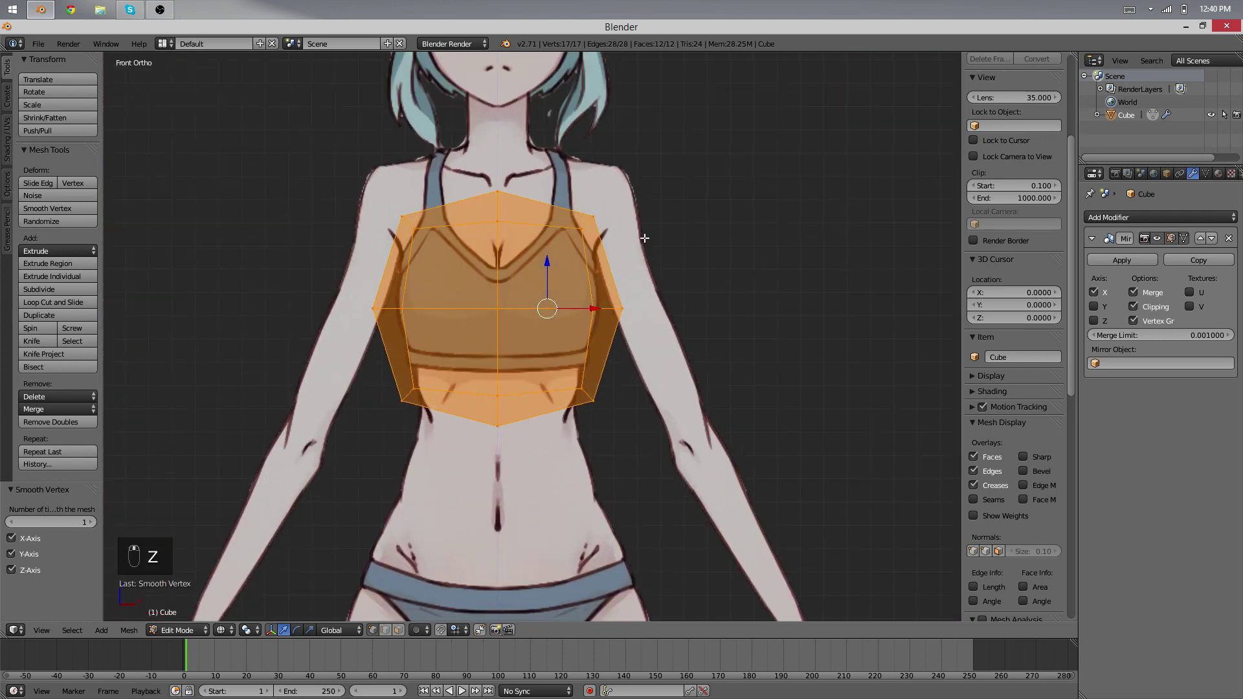
middle_click_drag(655, 268, 656, 291, "shift")
key("a")
key("b")
left_click_drag(649, 282, 332, 171)
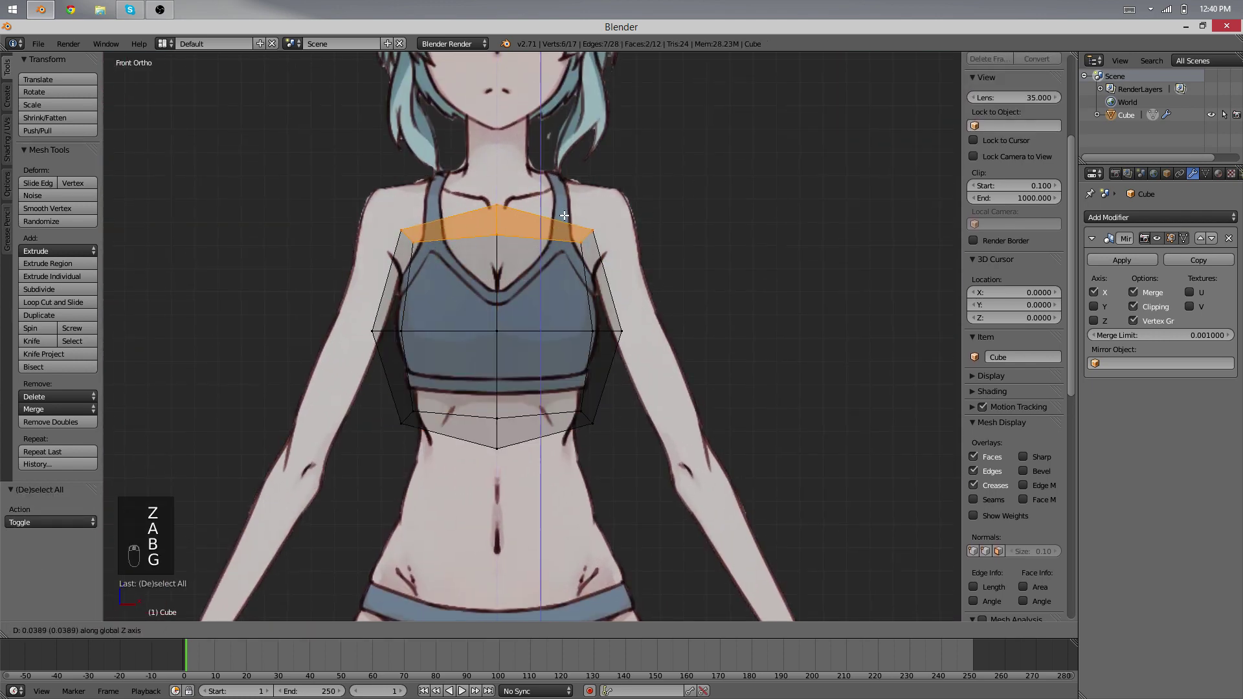
key("g")
key("g")
left_click(565, 223)
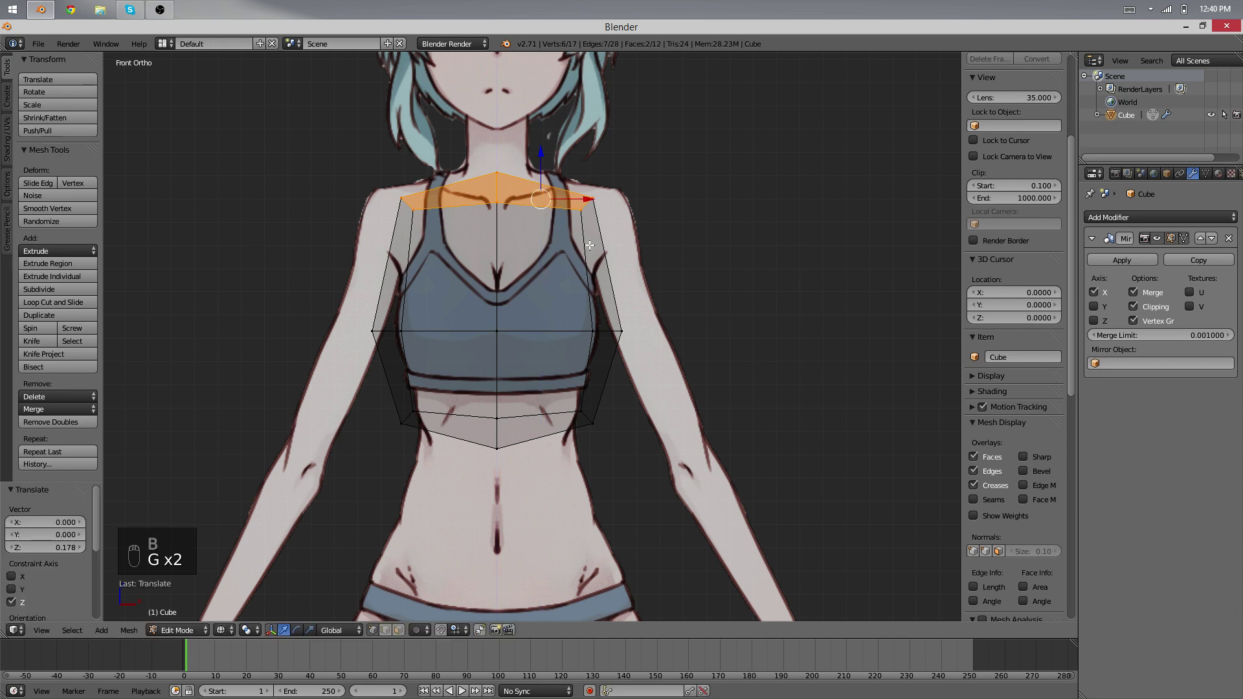
Select the middle row of vertices and raise it along Z to just below the armpits
key("a")
key("b")
left_click_drag(715, 374, 269, 278)
key("g")
middle_click(500, 262)
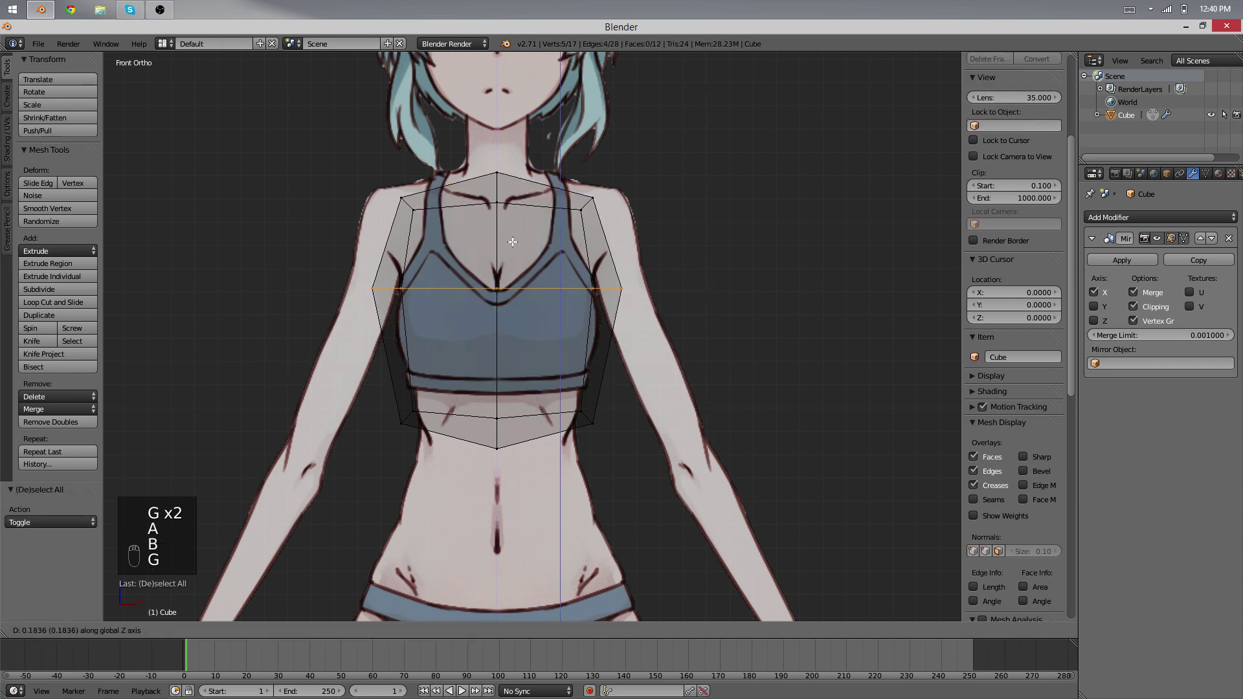
left_click(500, 256)
Select the bottom group of vertices and move it down 0.056 along Z, below the ribcage
key("a")
key("b")
left_click_drag(684, 427, 394, 363)
key("a")
key("a")
key("a")
key("a")
key("a")
key("a")
key("a")
key("a")
key("b")
left_click_drag(690, 509, 302, 357)
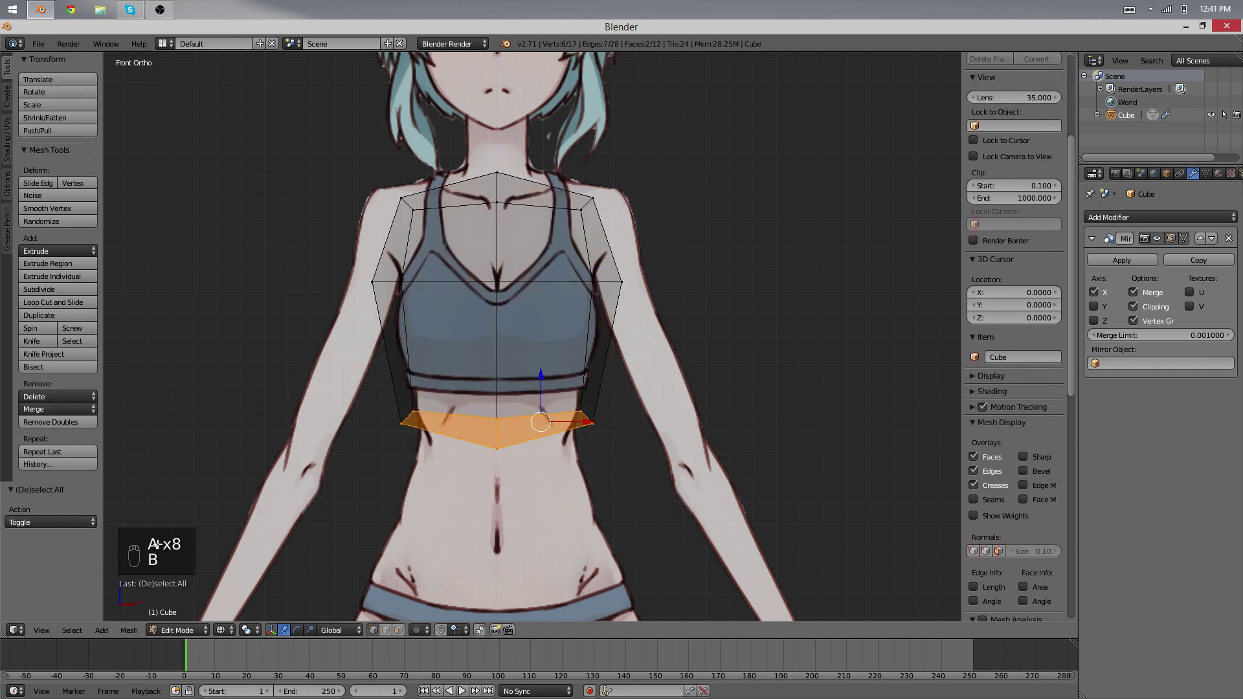
middle_click_drag(354, 457, 332, 449, "shift")
key("g")
key("z")
left_click(683, 417)
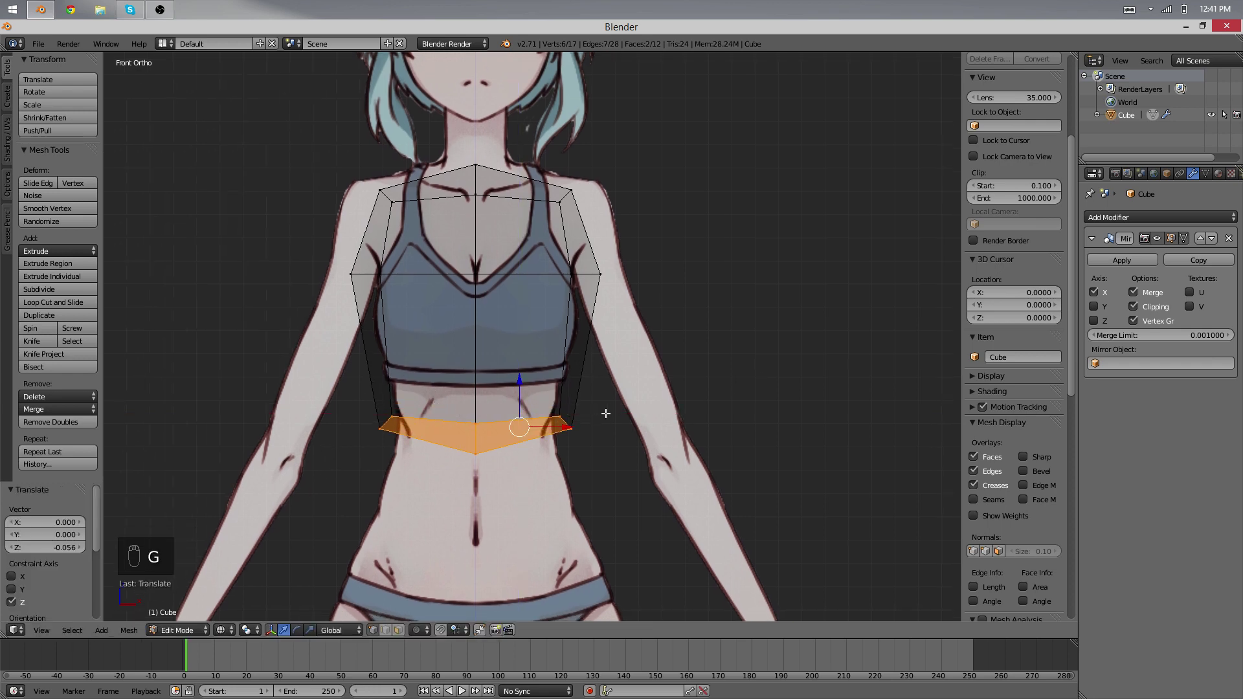
key("a")
key("b")
left_click_drag(608, 484, 297, 351)
key("g")
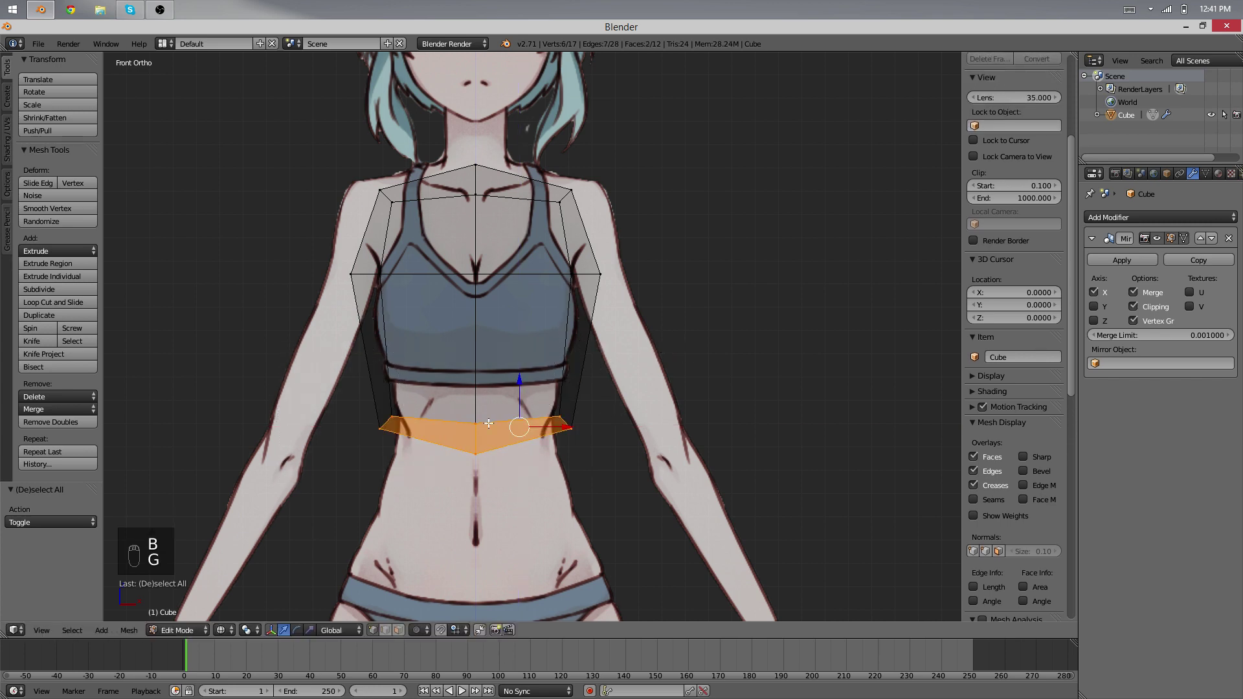
key("s")
key("x")
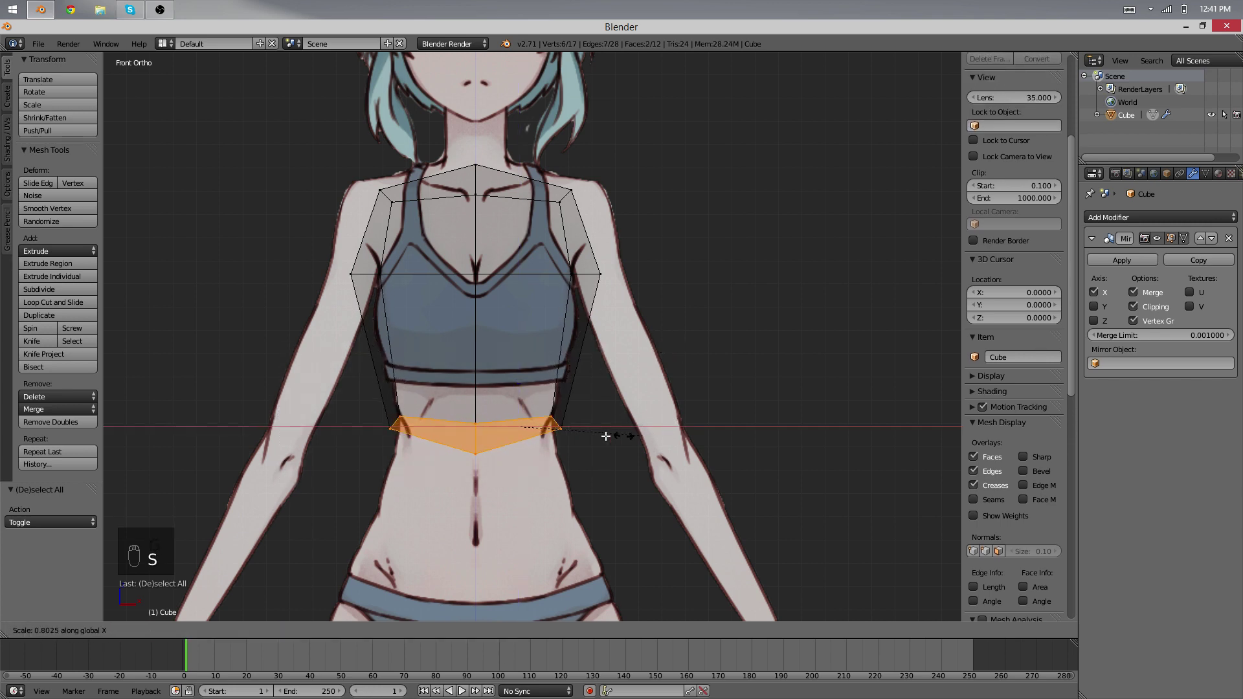
left_click(565, 435)
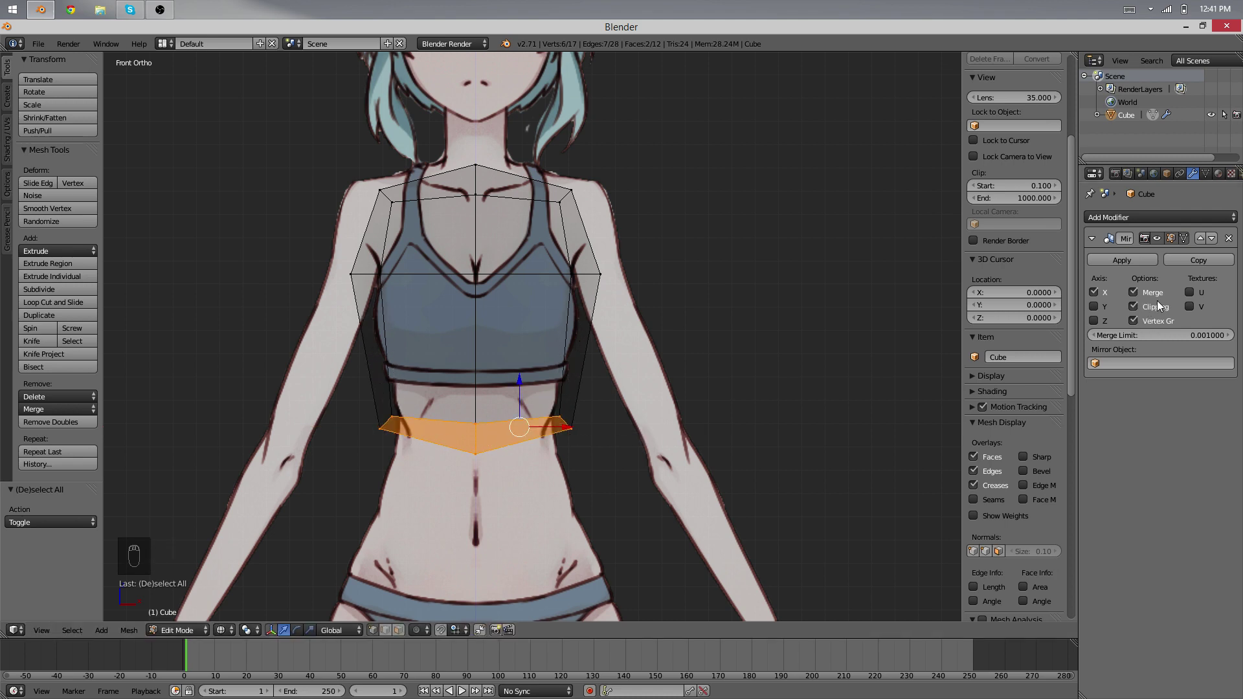
Move the bottom group of vertices inward 0.072 along X to match the waist outline
key("g")
key("x")
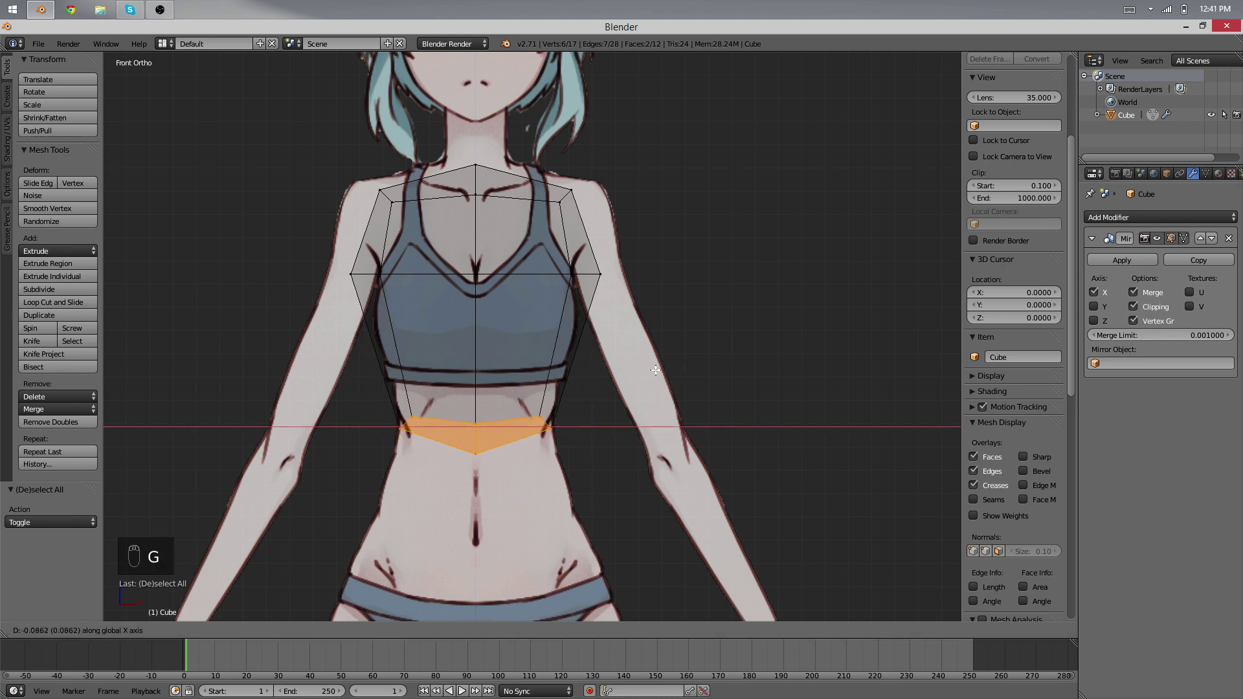
left_click(465, 438)
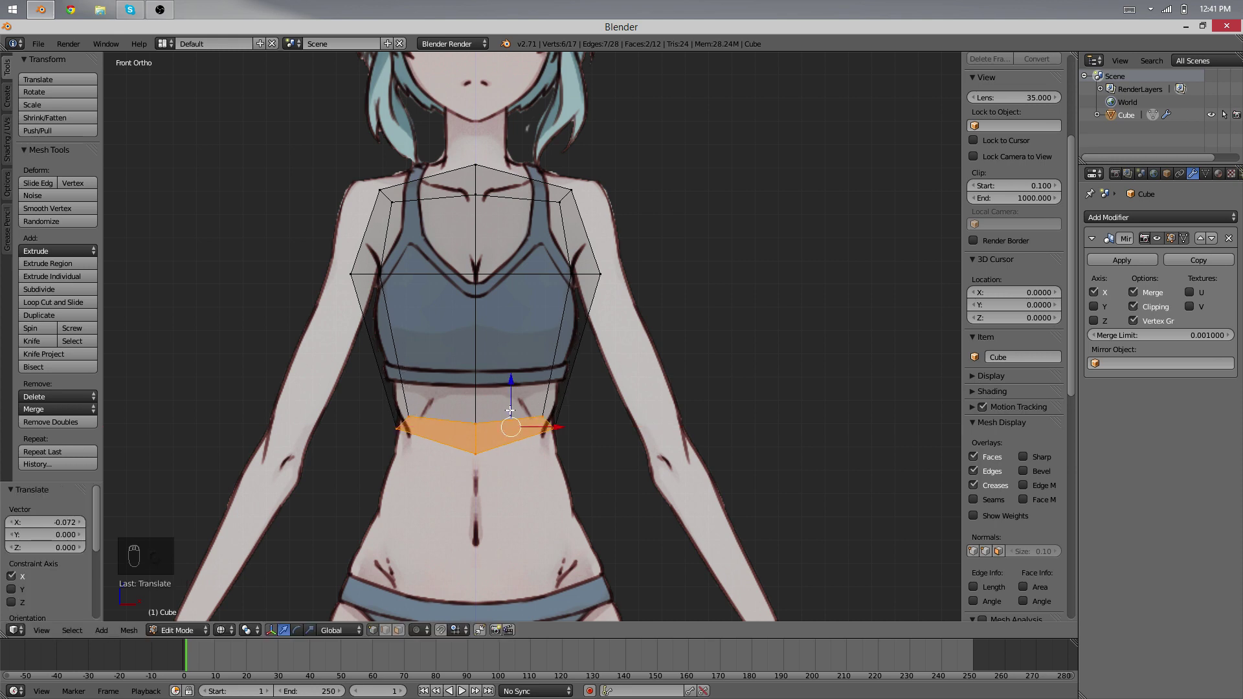
Select the outer vertices of the middle row and move them inward about 0.09 along X to the armpit outline
middle_click_drag(517, 417, 511, 470, "shift")
right_click(592, 326)
right_click(568, 325, "shift")
key("g")
key("x")
right_click(575, 322)
right_click(569, 327, "shift")
key("g")
key("x")
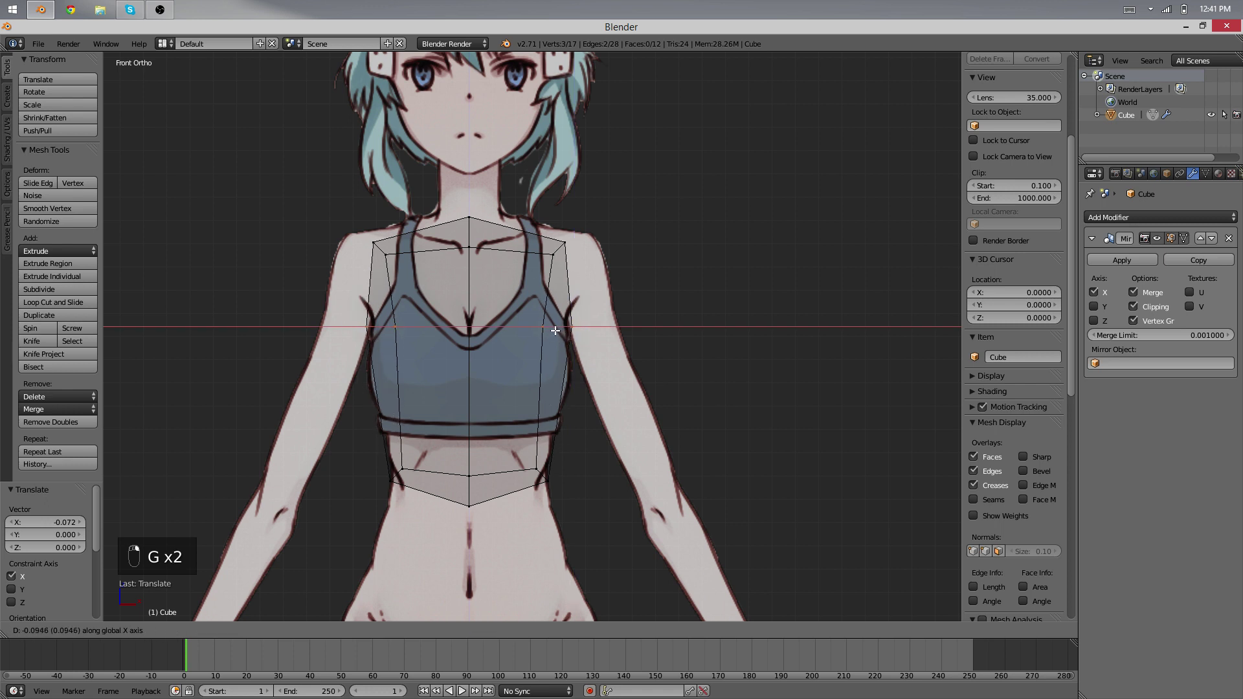
left_click(556, 326)
Select the outer top vertices and move them -0.058 in X and 0.064 in Z onto the shoulder line
middle_click_drag(577, 300, 577, 345, "shift")
key("a")
key("b")
left_click_drag(612, 317, 538, 266)
key("g")
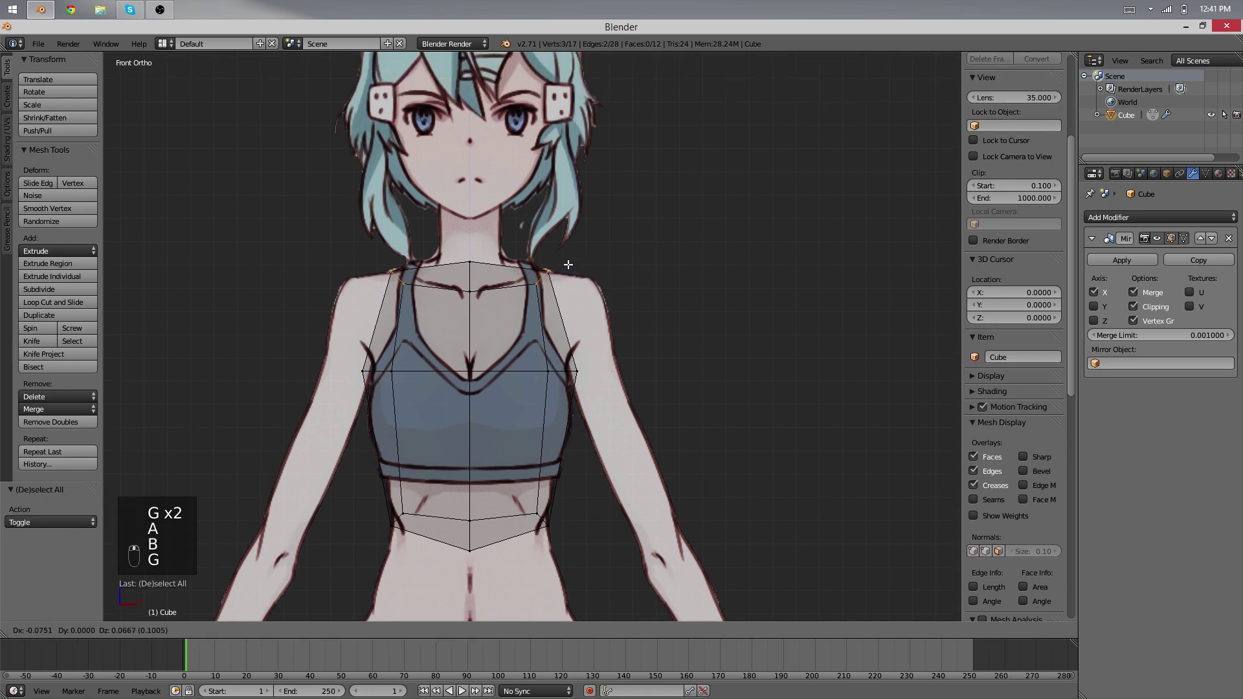
left_click(572, 264)
Select the centre vertex at the collarbone and raise it along Z toward the base of the neck
right_click(478, 299)
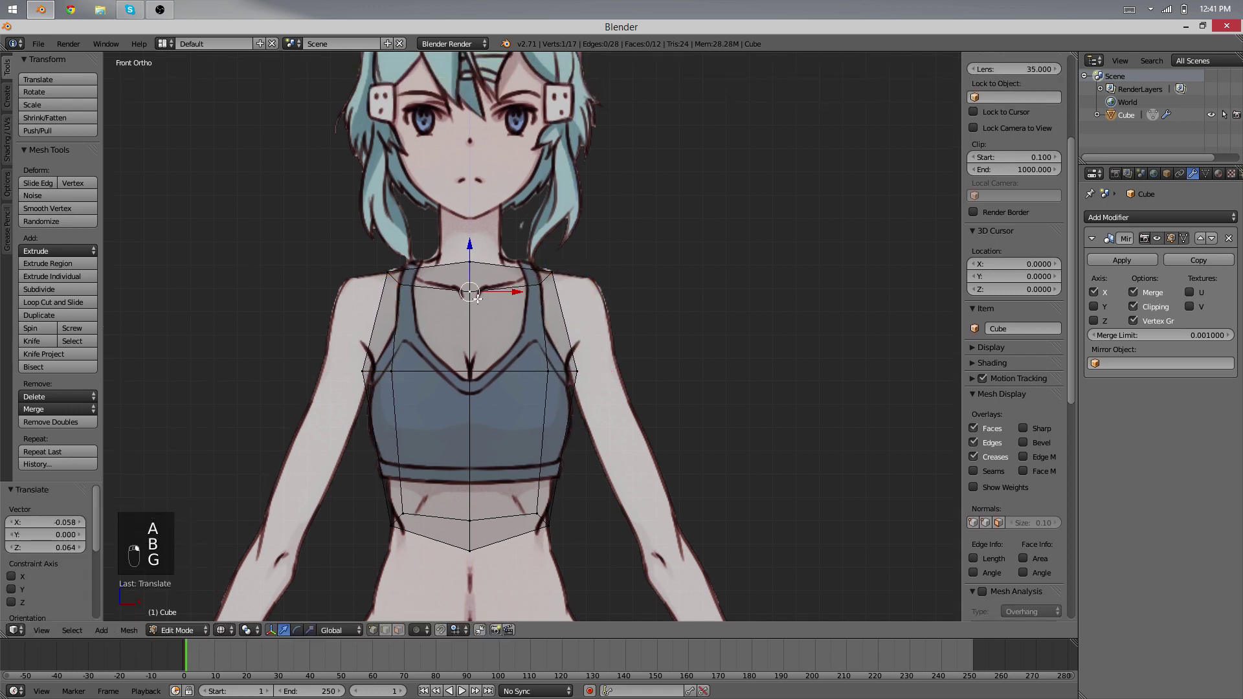
key("g")
right_click(478, 307)
key("a")
key("b")
left_click_drag(490, 307, 453, 280)
key("g")
middle_click(461, 274)
left_click(464, 272)
In the right view, select the back vertices of the chest mesh and move them -0.160 along Y to the back outline
middle_click_drag(644, 332, 611, 369)
key("Tab")
key("KP_3")
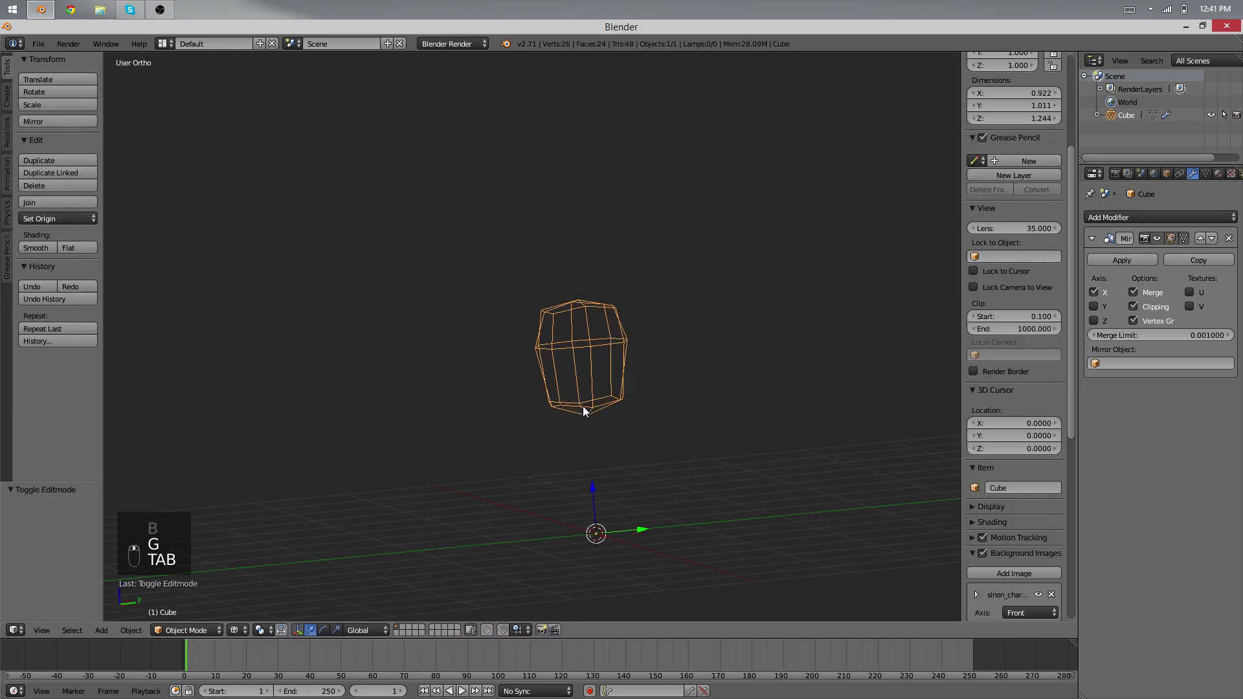
scroll(734, 407, "up", 3)
key("Tab")
key("a")
key("a")
key("a")
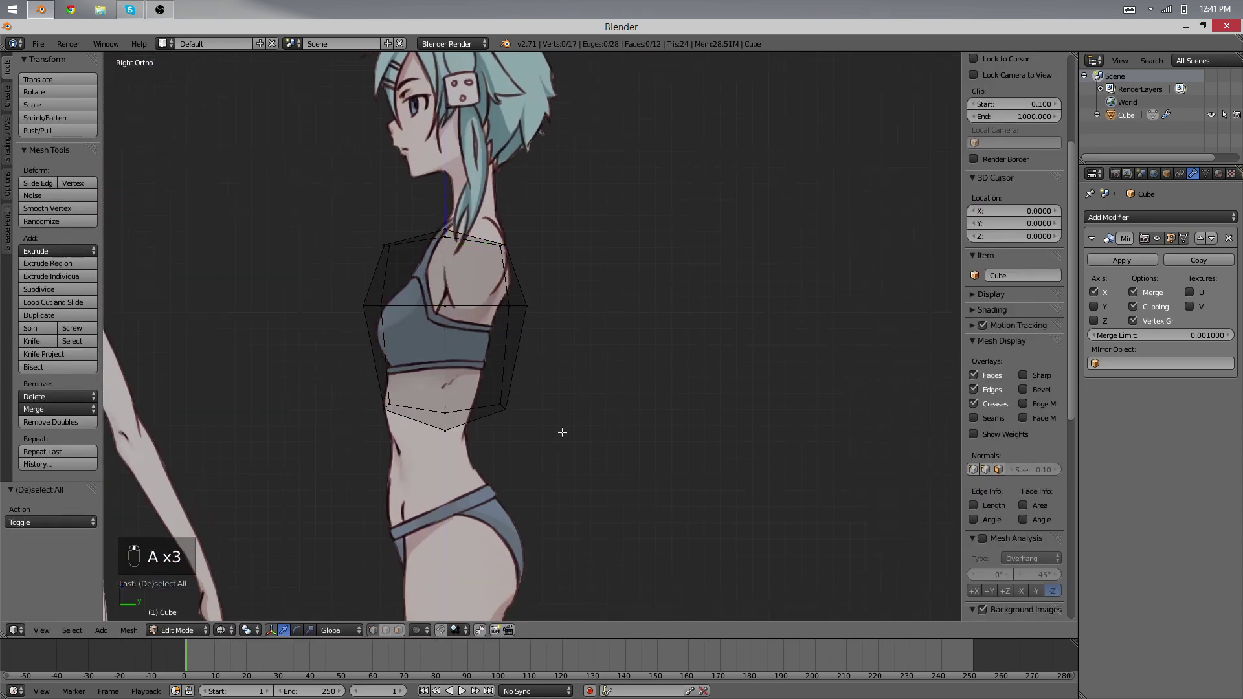
key("b")
left_click_drag(562, 481, 478, 213)
key("g")
middle_click(474, 221)
left_click(452, 234)
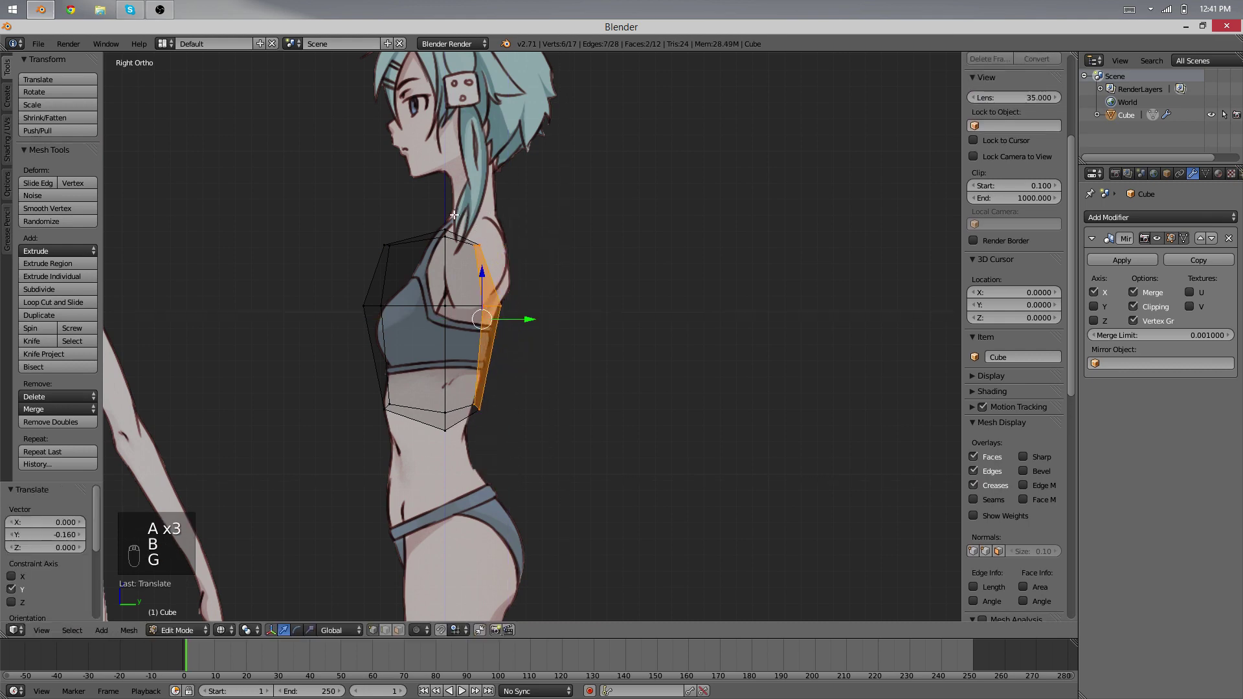
Select the front vertices of the chest mesh and move them inward about 0.15 along Y
key("a")
key("b")
left_click_drag(428, 424, 344, 219)
key("g")
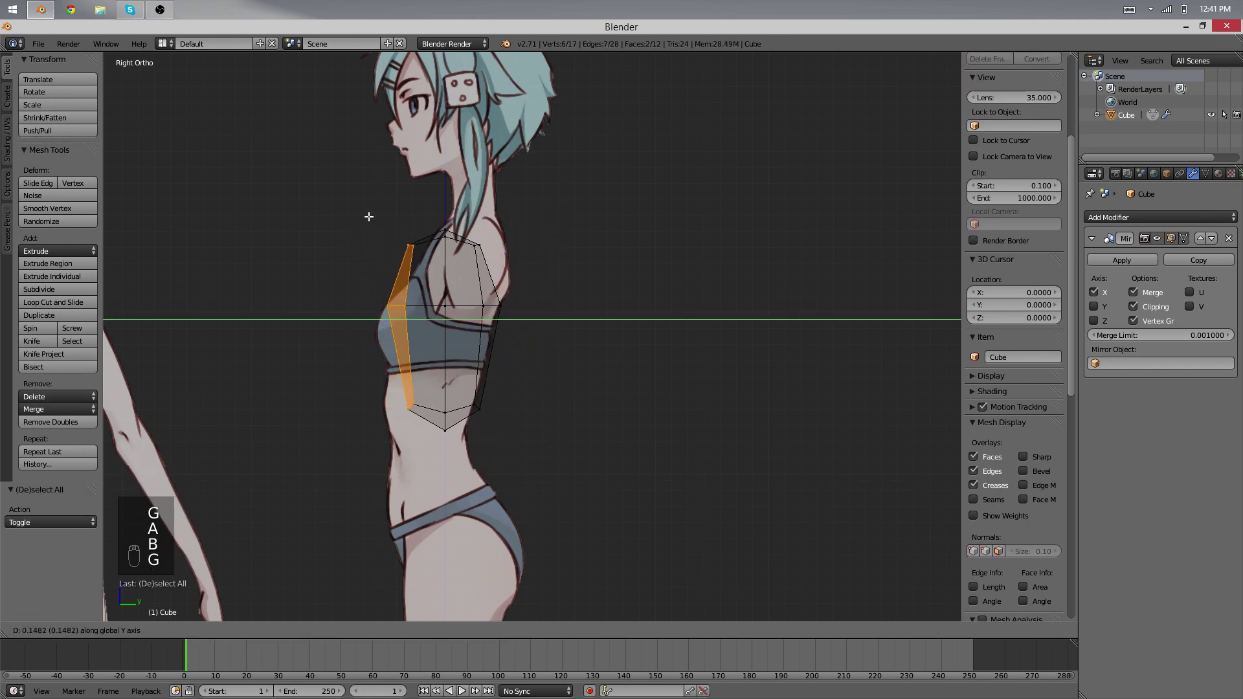
left_click(366, 217)
Select the whole chest mesh and rotate it clockwise in the right view to follow the torso's lean
key("a")
key("a")
key("a")
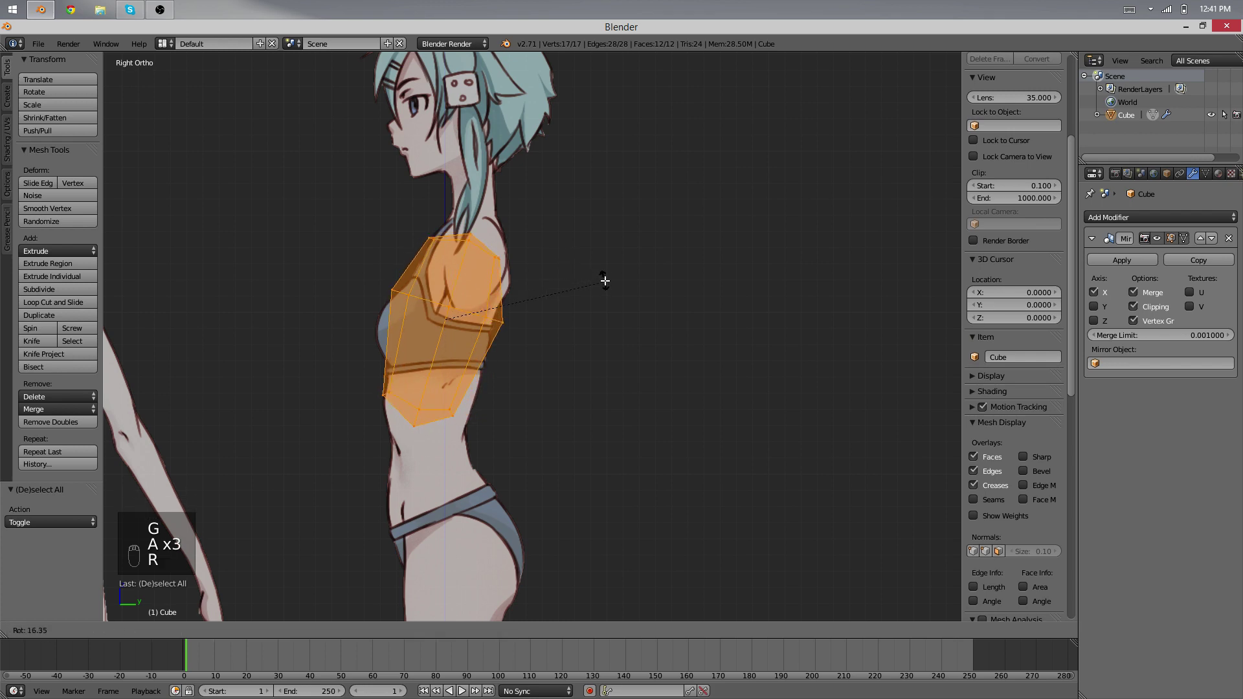
key("r")
left_click(606, 269)
Edge slide the middle row of vertices by a factor of -0.035 and shift it about 0.06 toward the front along Y
key("a")
key("b")
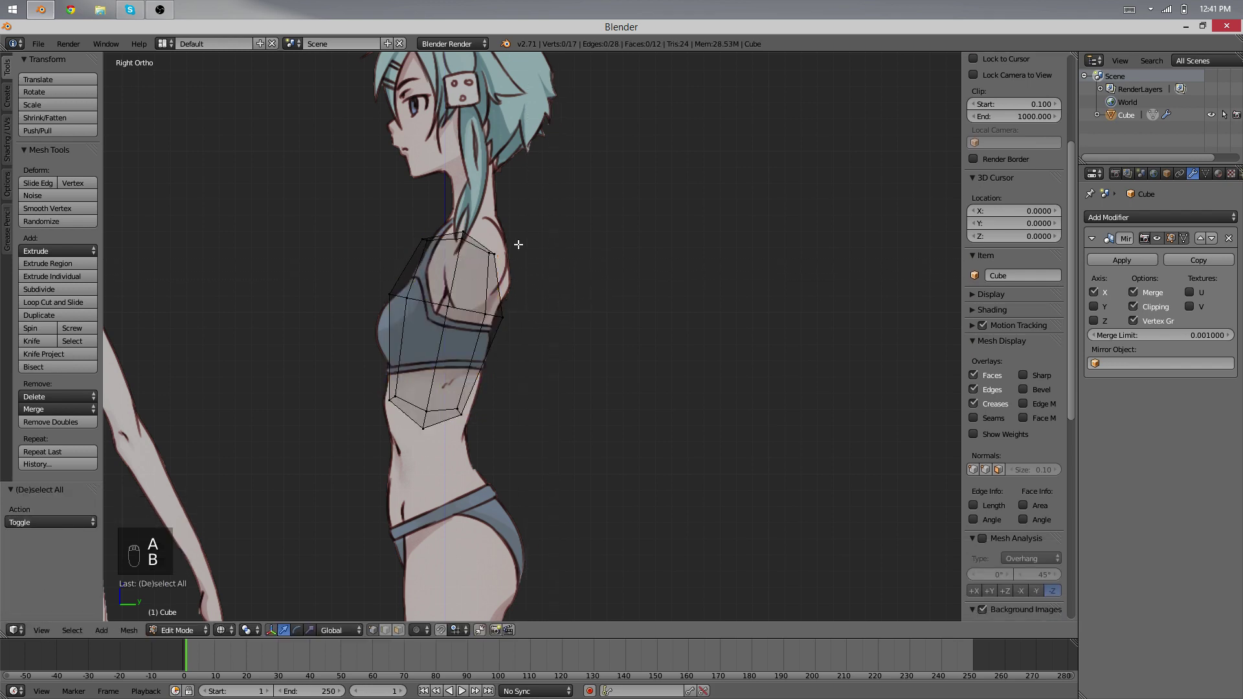
key("a")
key("a")
key("b")
left_click_drag(541, 339, 359, 285)
key("g")
right_click(482, 297)
key("g")
key("g")
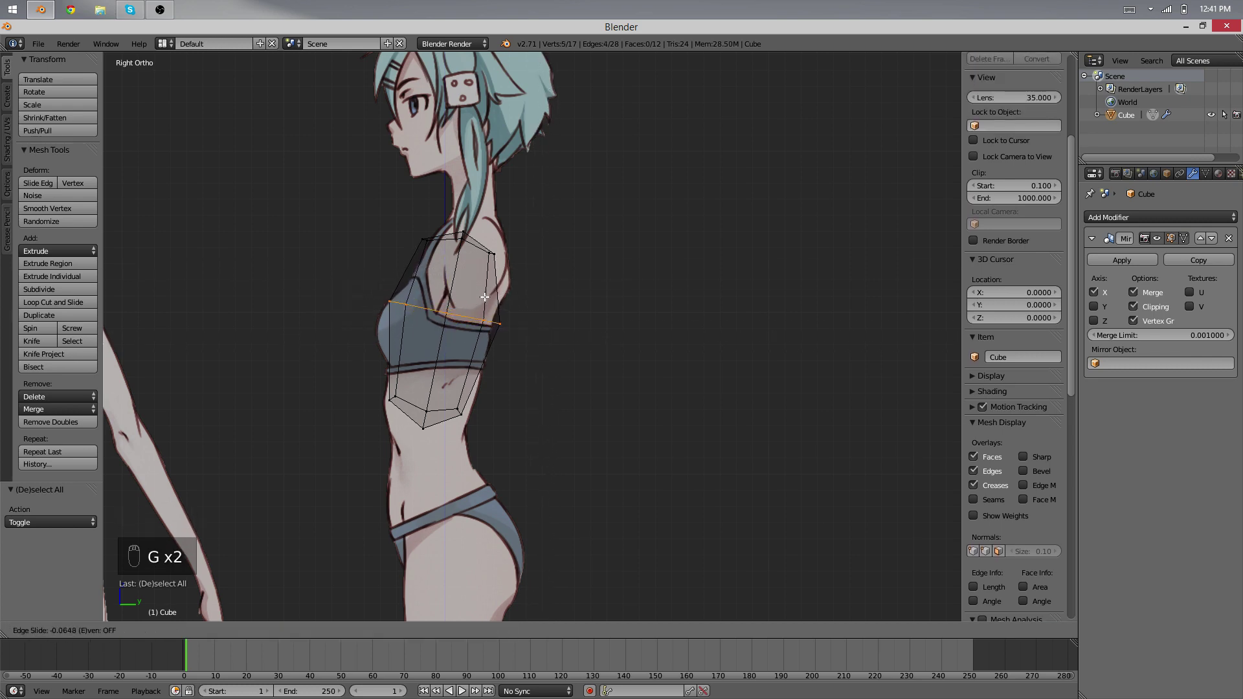
left_click(512, 306)
key("g")
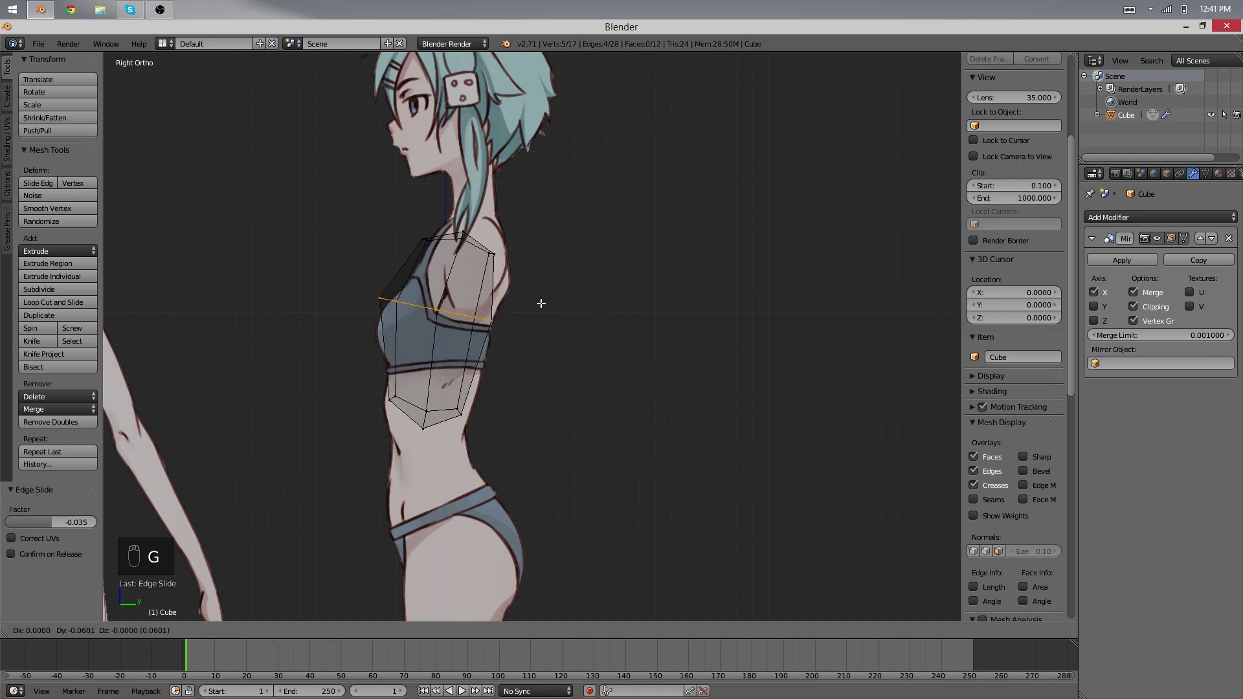
left_click(542, 303)
Select the top group of vertices in the right view and move it toward the back to fit the shoulder
key("a")
key("b")
left_click_drag(515, 278, 386, 196)
key("g")
left_click(420, 192)
Display the chest mesh with solid shading and examine its shape from several angles
key("Tab")
middle_click_drag(286, 270, 502, 322)
key("Tab")
scroll(343, 324, "up", 3)
key("z")
scroll(343, 325, "down", 1)
scroll(588, 297, "up", 1)
scroll(588, 297, "down", 1)
middle_click_drag(588, 297, 413, 328)
scroll(421, 298, "up", 5)
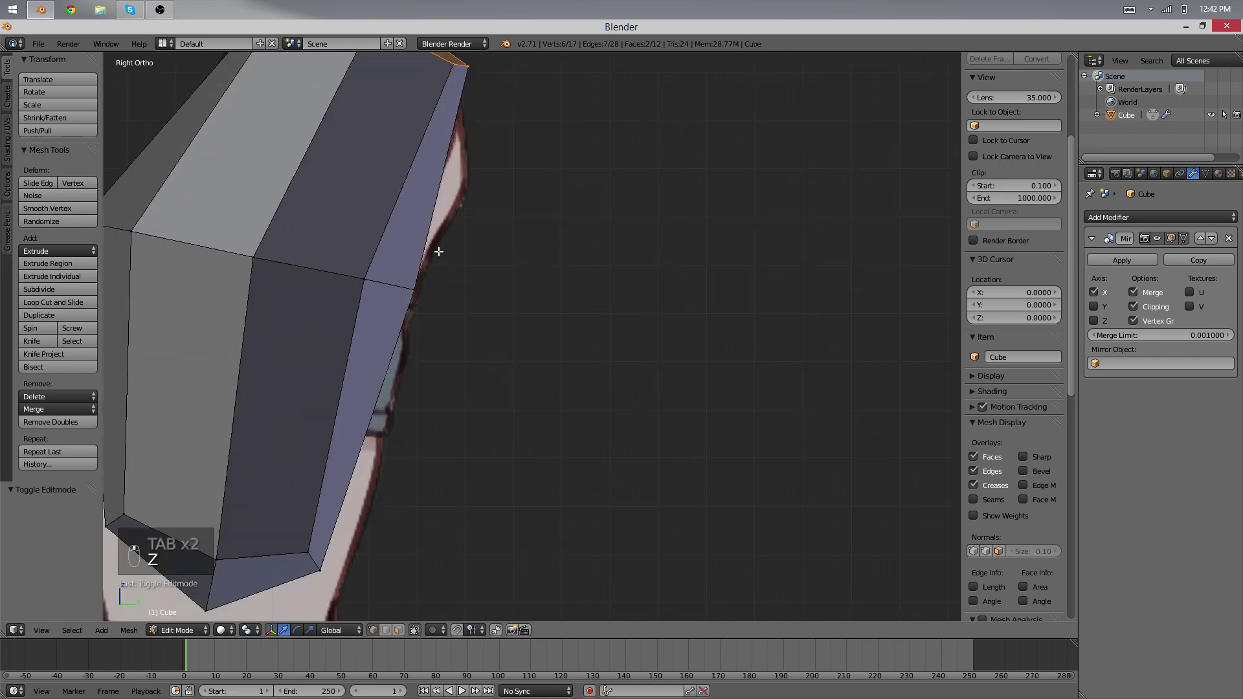
Select the chest's middle edge loop, move it slightly toward the back, and leave Edit Mode
scroll(427, 257, "down", 1)
right_click(319, 275, "alt")
key("g")
left_click(361, 278)
key("Tab")
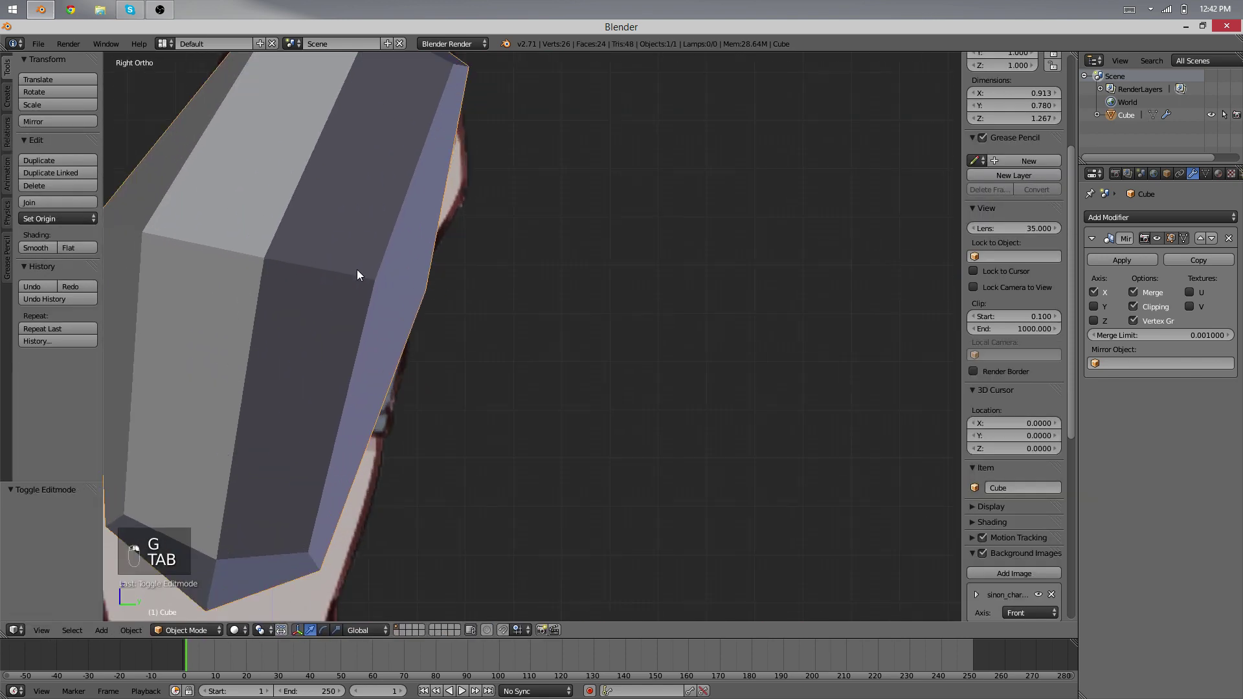
In the front view, select the whole chest mesh and duplicate it -1.453 along Z over the hips
scroll(355, 269, "down", 2)
middle_click_drag(355, 270, 536, 328)
key("KP_1")
scroll(562, 305, "down", 2)
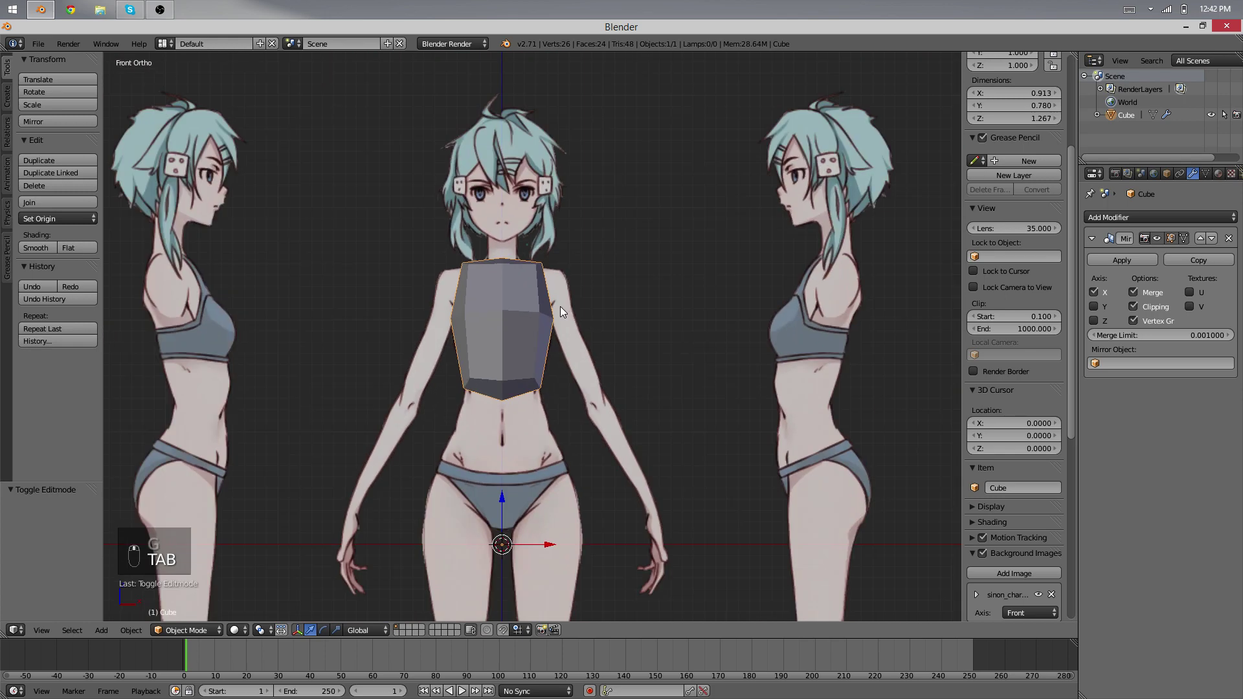
key("Tab")
key("a")
key("a")
key("a")
middle_click_drag(570, 263, 576, 227, "shift")
key("shift+d")
key("z")
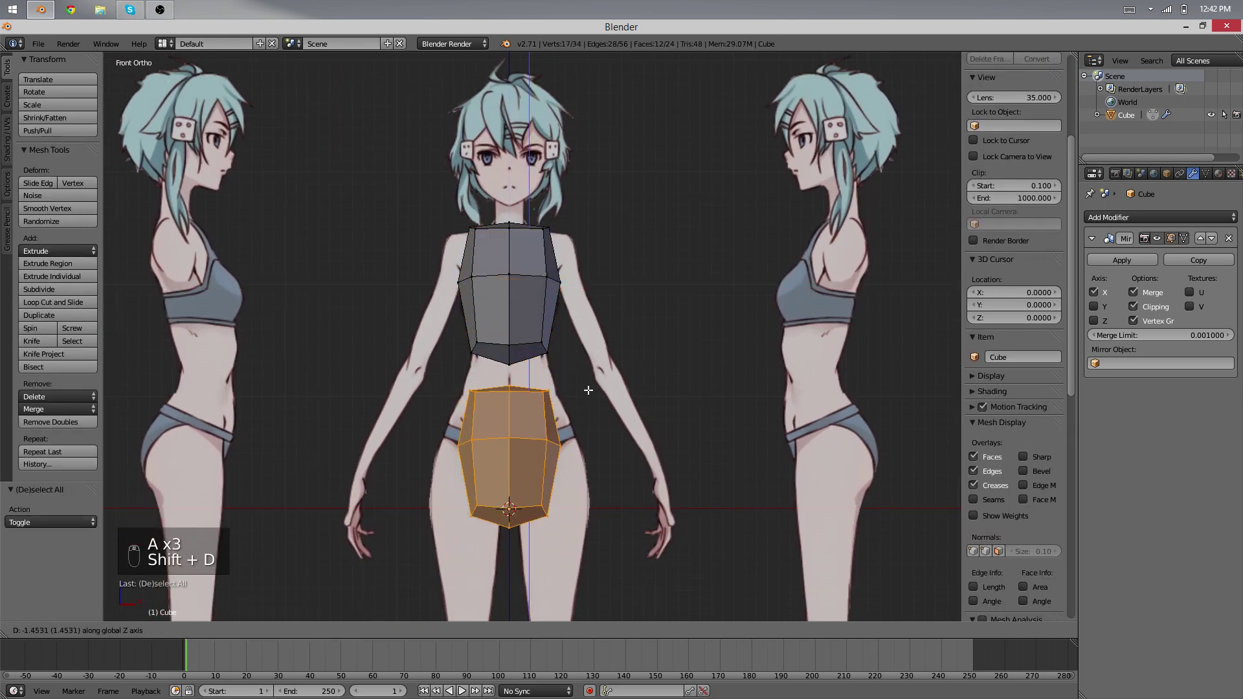
left_click(588, 391)
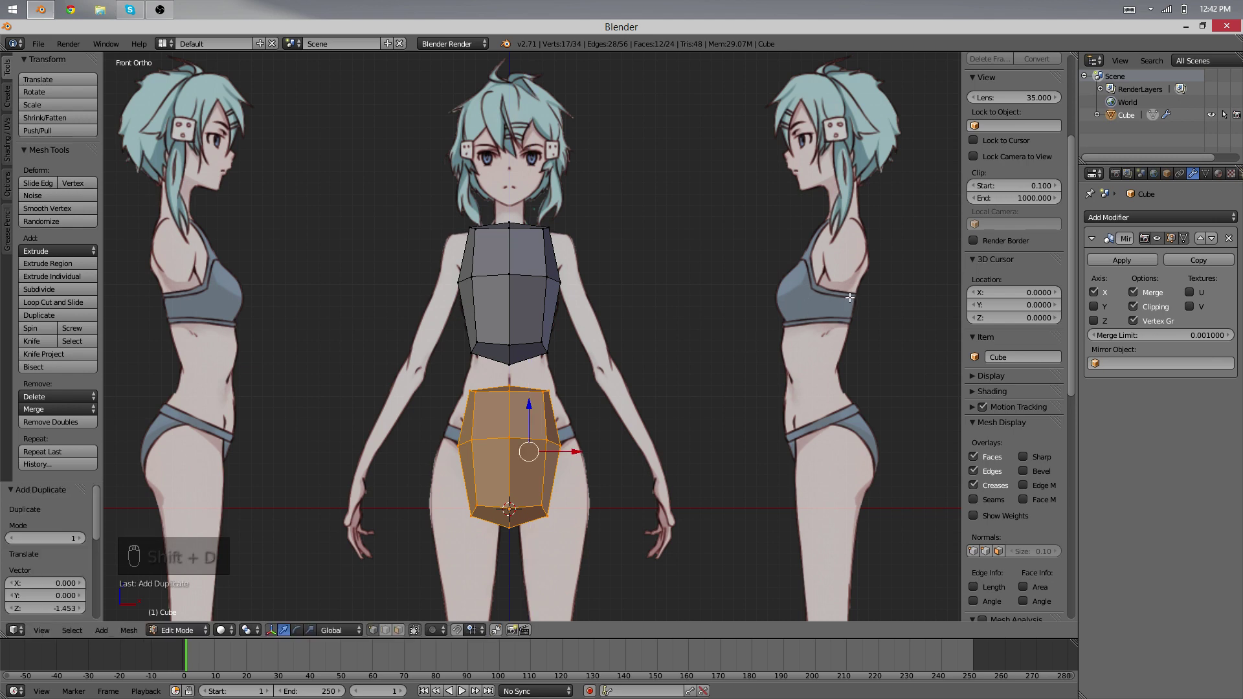
Flip the duplicated mesh vertically by scaling it by -1 along Z
key("s")
key("z")
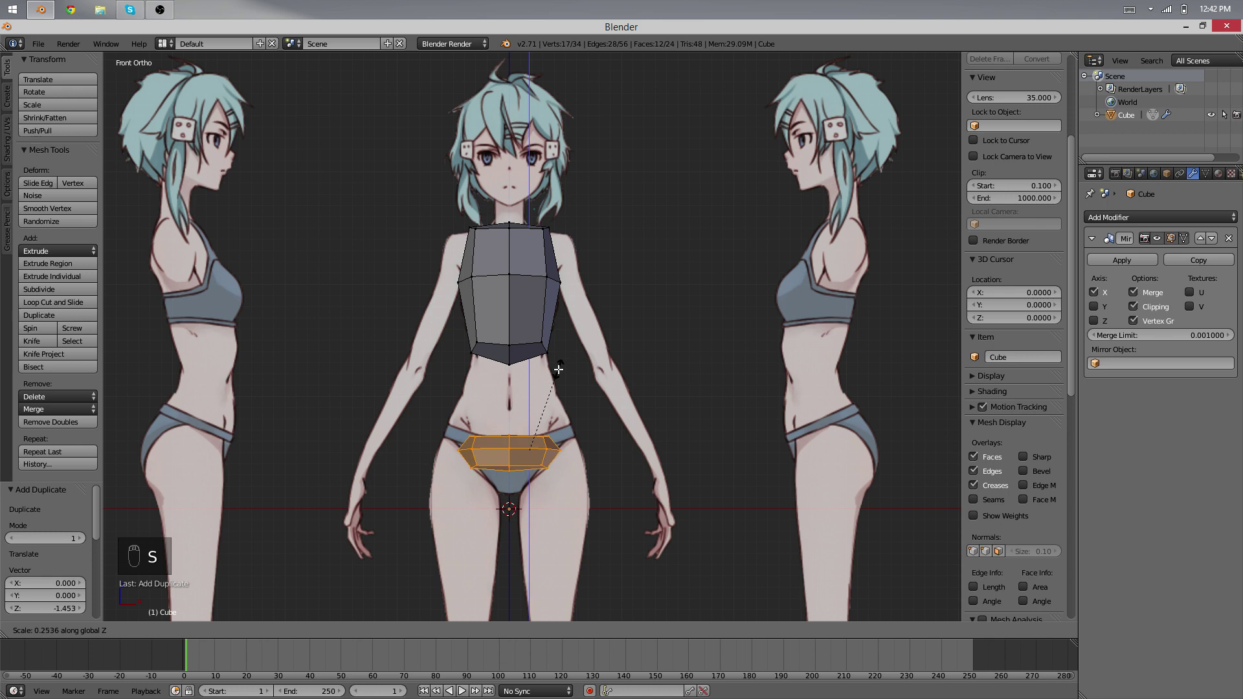
type("-1")
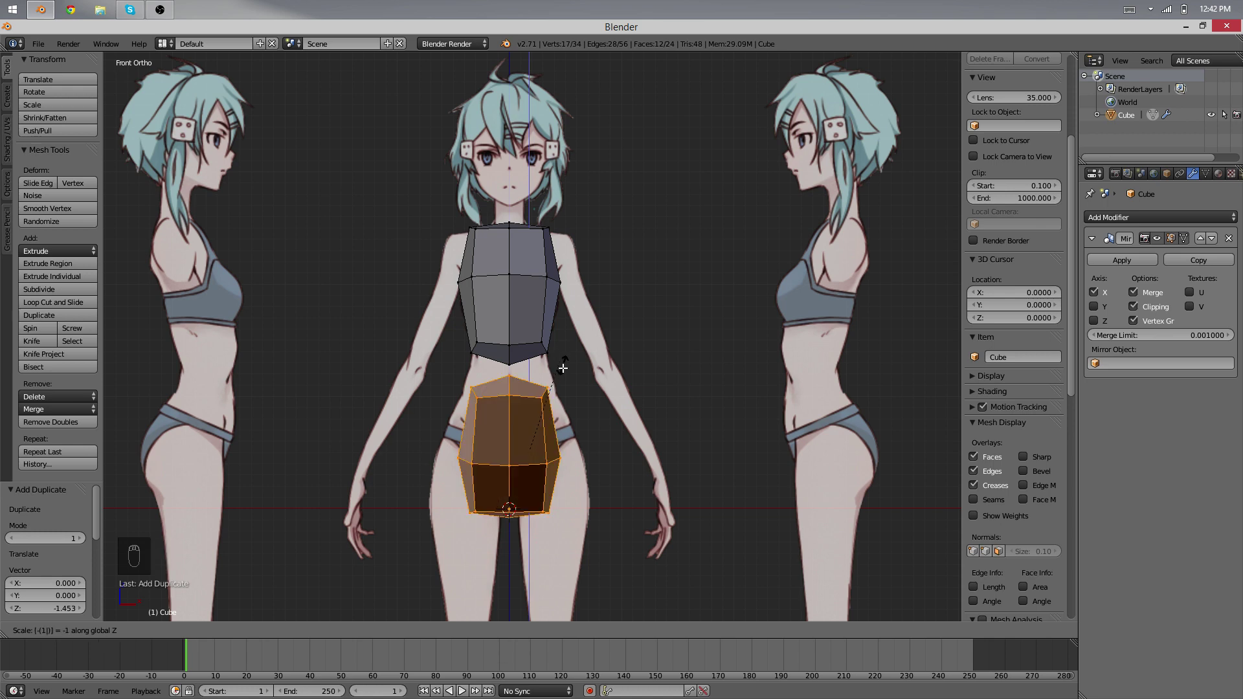
left_click(549, 365)
Recalculate the normals of the flipped hip mesh so its faces point outward
middle_click_drag(683, 342, 602, 323)
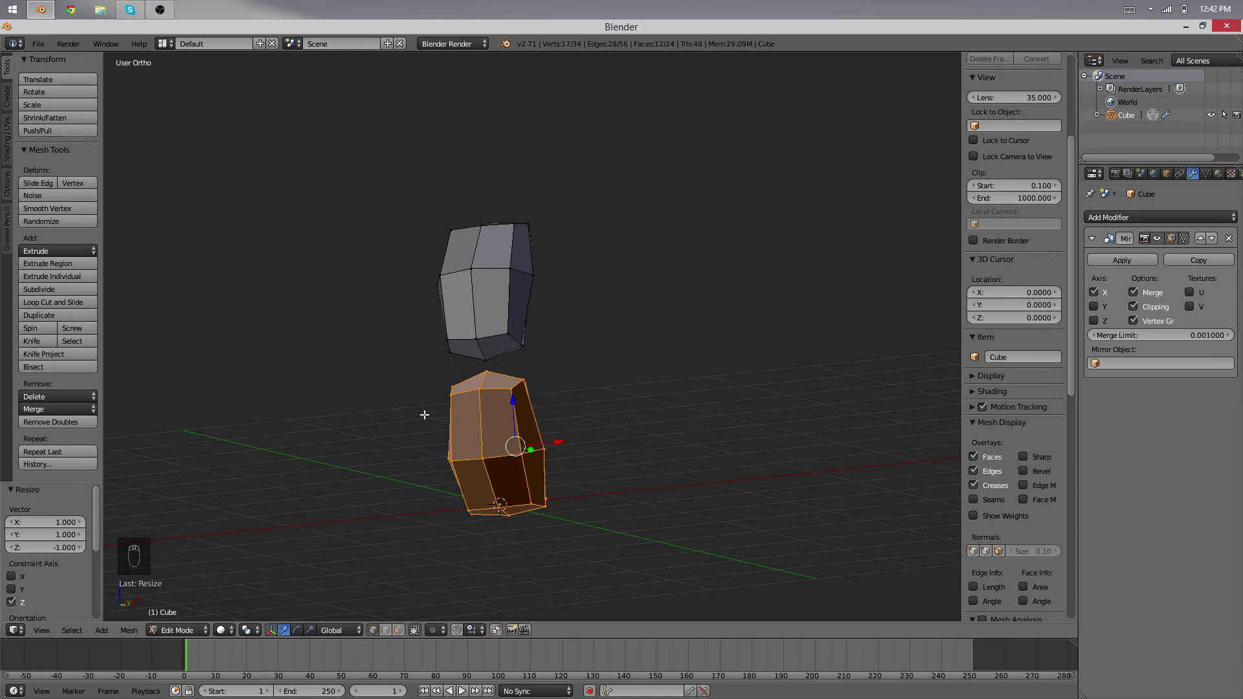
scroll(427, 418, "down", 1)
scroll(433, 446, "up", 3)
middle_click_drag(467, 445, 507, 404, "shift")
middle_click_drag(640, 393, 631, 426)
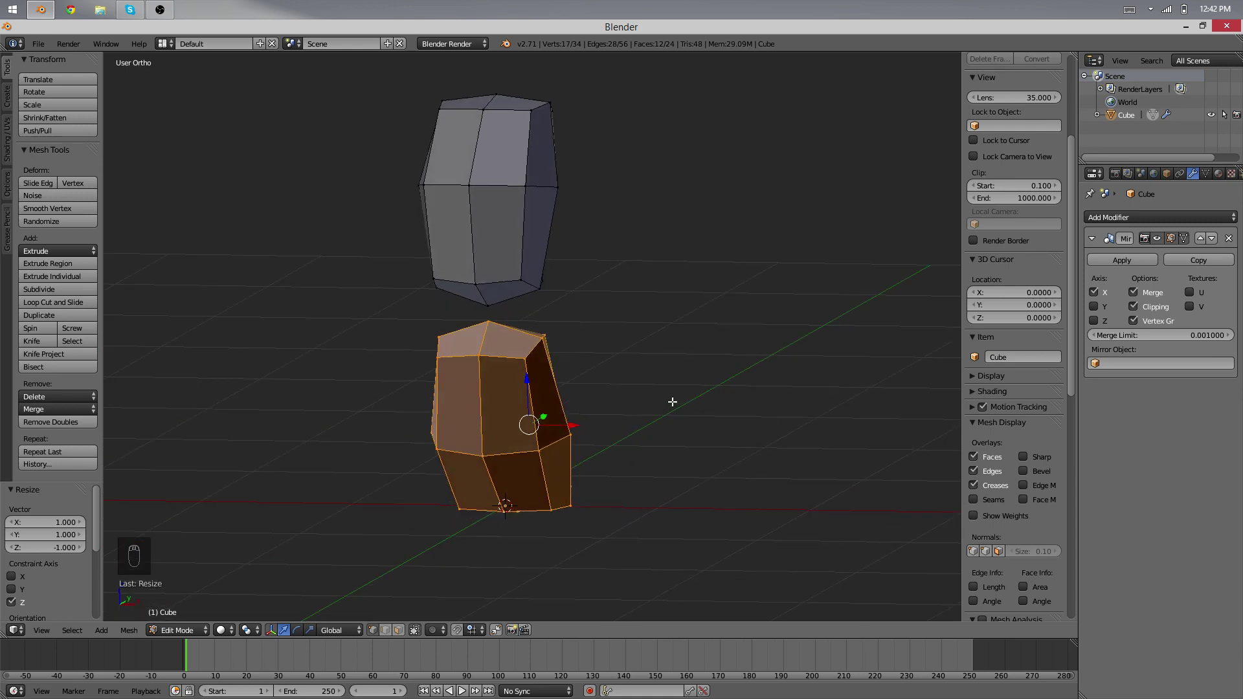
key("ctrl+n")
mouse_move(666, 402)
middle_mouse_down()
mouse_move(635, 389)
mouse_move(616, 272)
mouse_move(553, 241)
mouse_move(720, 388)
middle_mouse_up()
middle_click_drag(350, 368, 594, 376)
Move the hip mesh slightly upward in the front view
key("s")
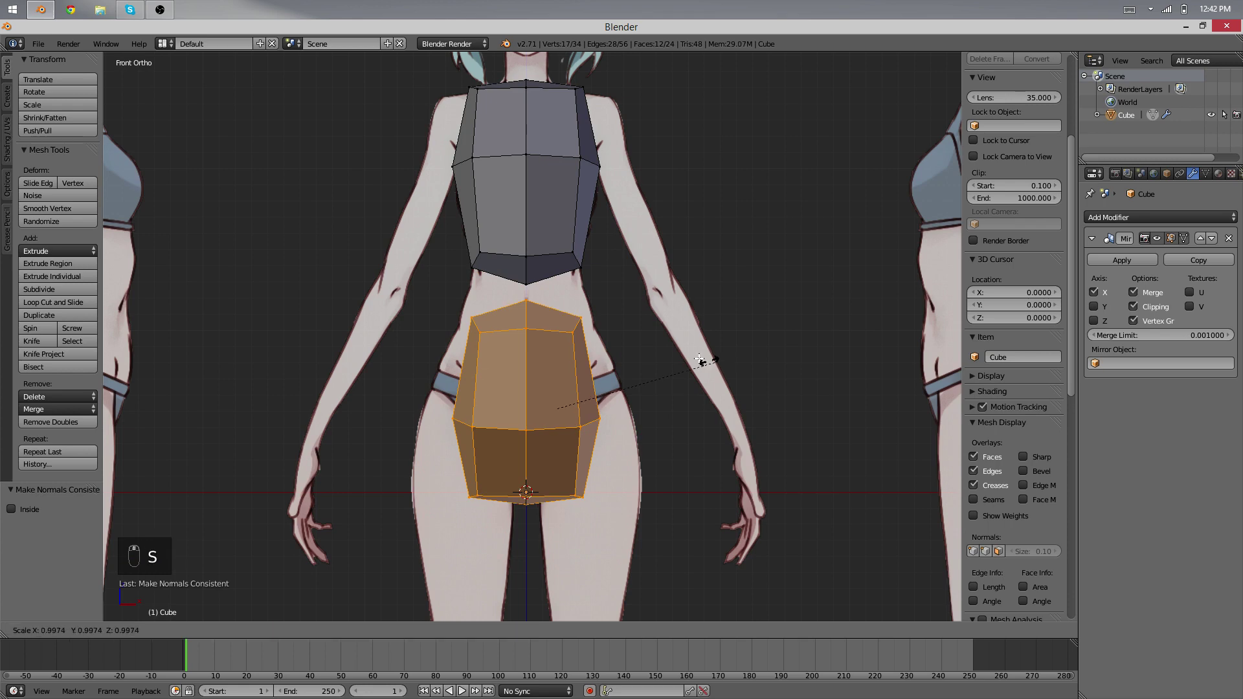
right_click(652, 351)
key("g")
left_click(652, 344)
Show the mesh as wireframe and move the hip mesh's lower two rows of vertices up 0.372 along Z
key("z")
key("a")
key("b")
left_click_drag(686, 510, 341, 393)
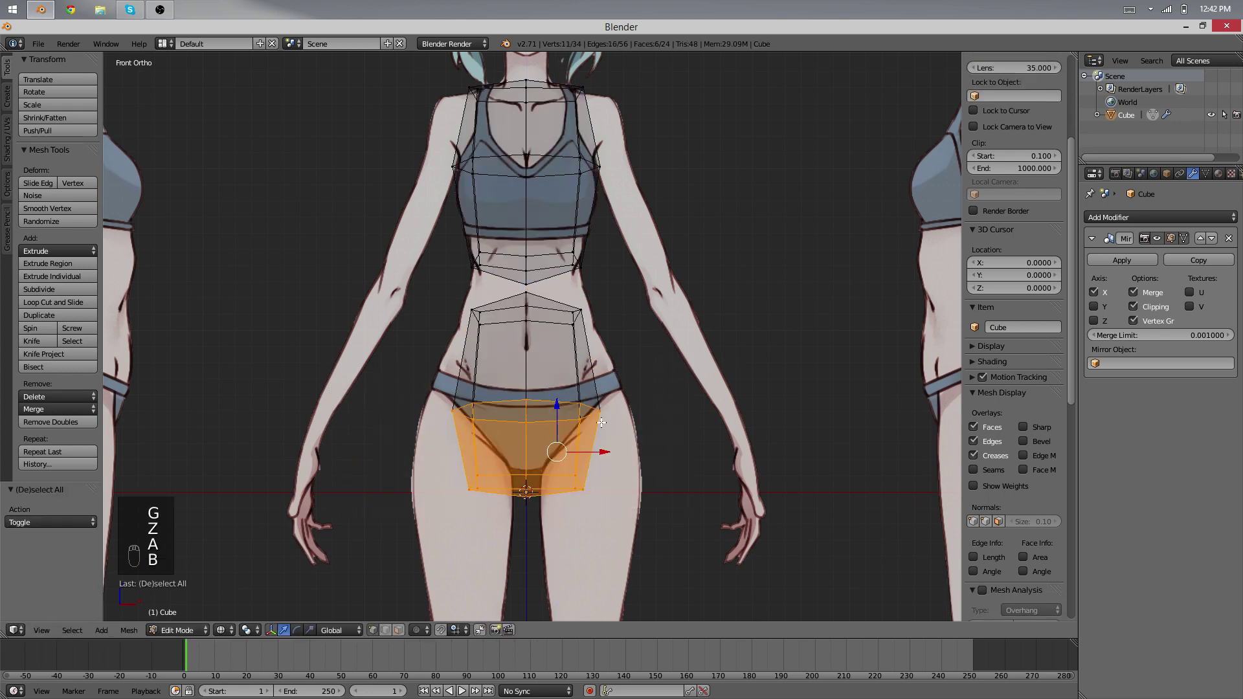
key("g")
left_click(655, 353)
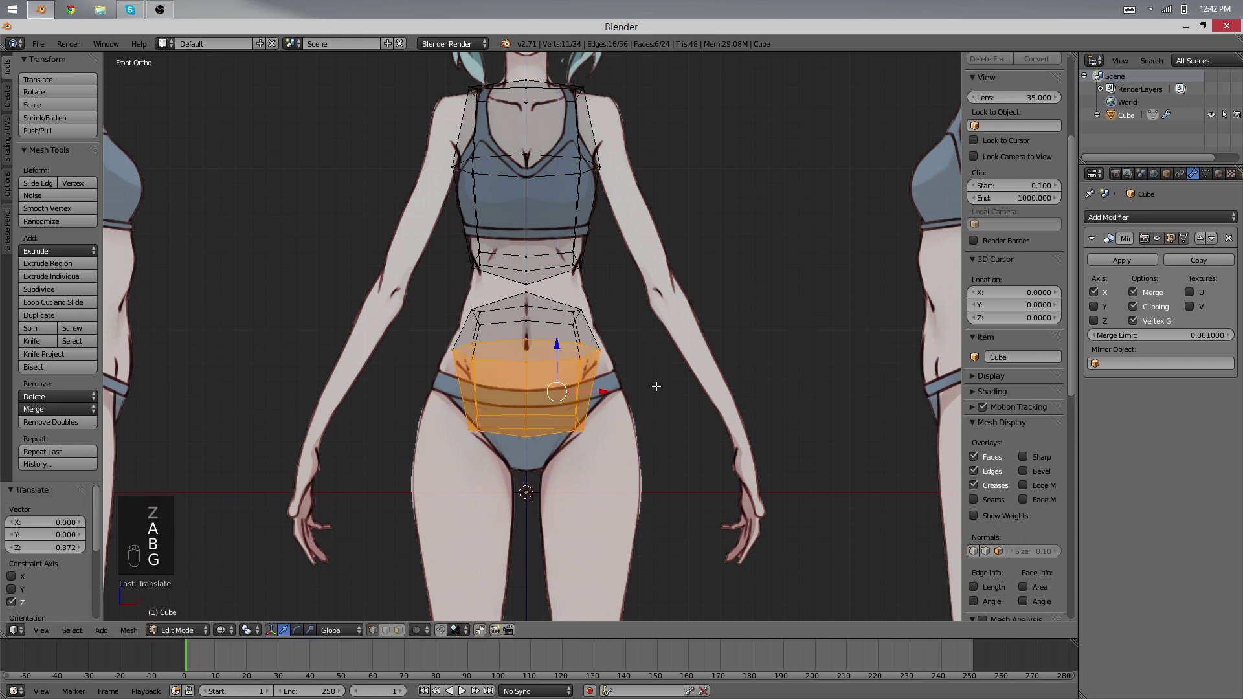
Select the hip mesh's bottom group of vertices and move it outward about 0.28 along X
key("a")
key("b")
left_click_drag(640, 492, 411, 401)
key("g")
middle_click(667, 396)
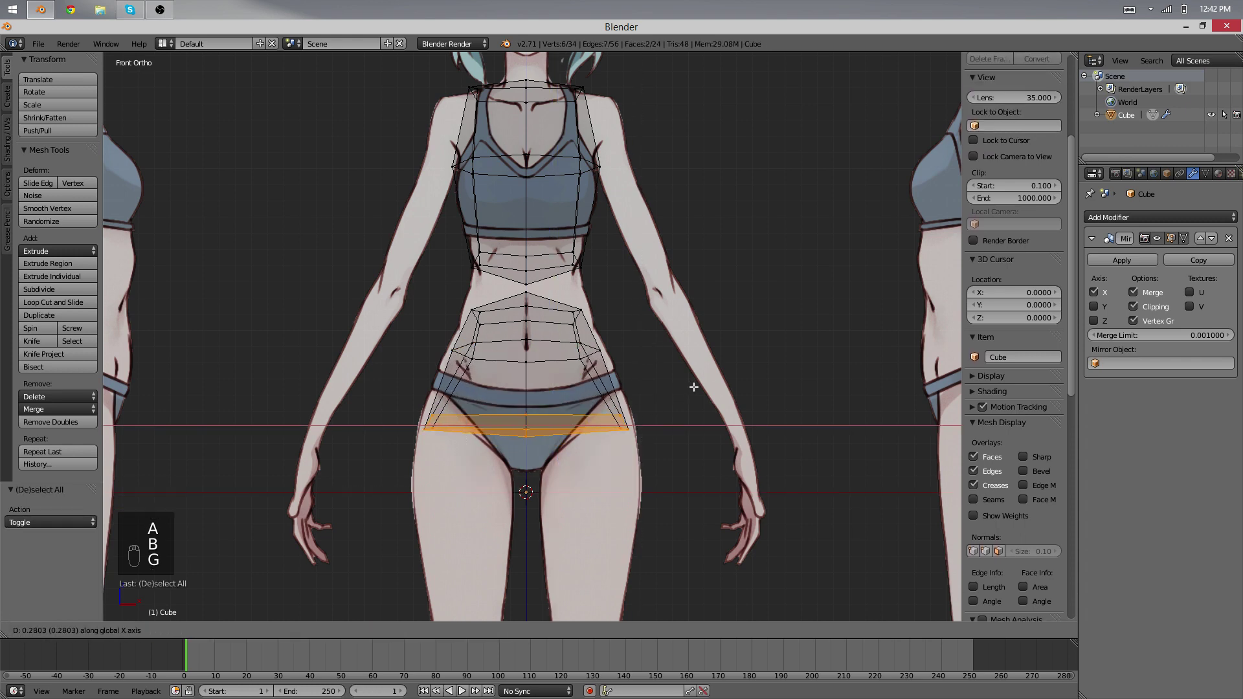
left_click(690, 387)
Raise the hip mesh's bottom group 0.236 along Z and move it inward about 0.08 along X to the hip outline
key("g")
key("z")
left_click(688, 348)
key("g")
middle_click(685, 349)
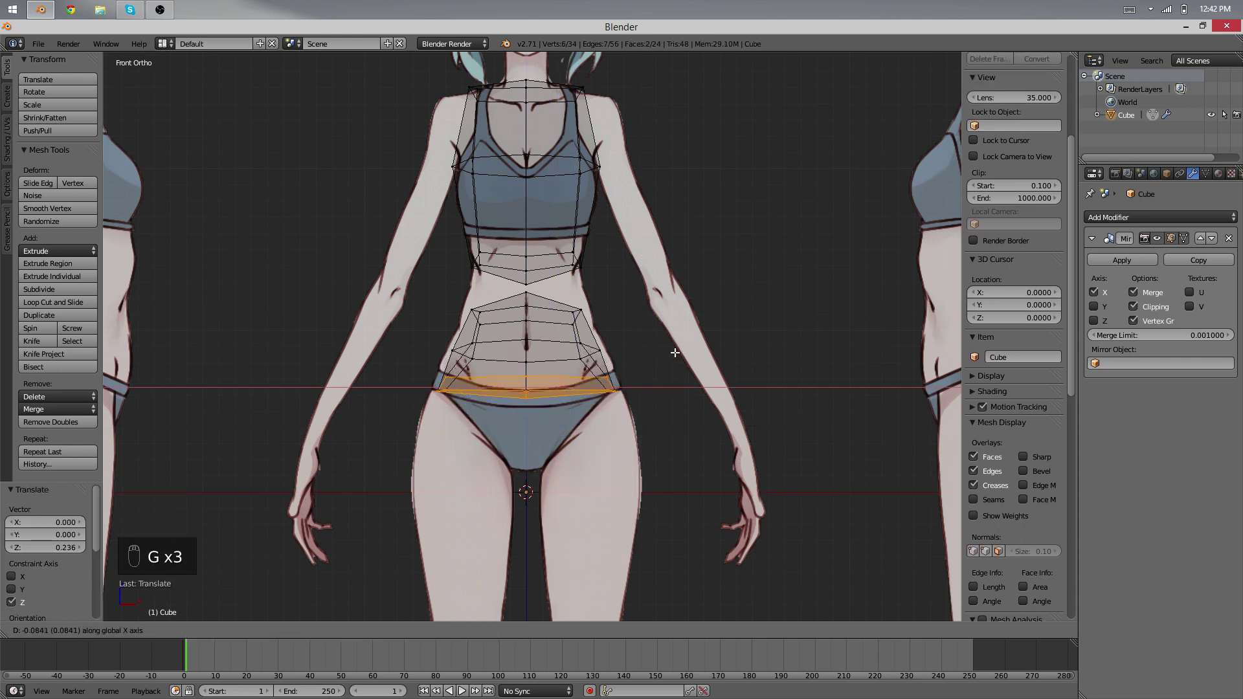
left_click(674, 352)
Select the centre bottom vertices of the hip mesh and lower them along Z to the crotch
key("a")
key("b")
left_click_drag(551, 421, 505, 366)
key("g")
middle_click(504, 405)
left_click(504, 408)
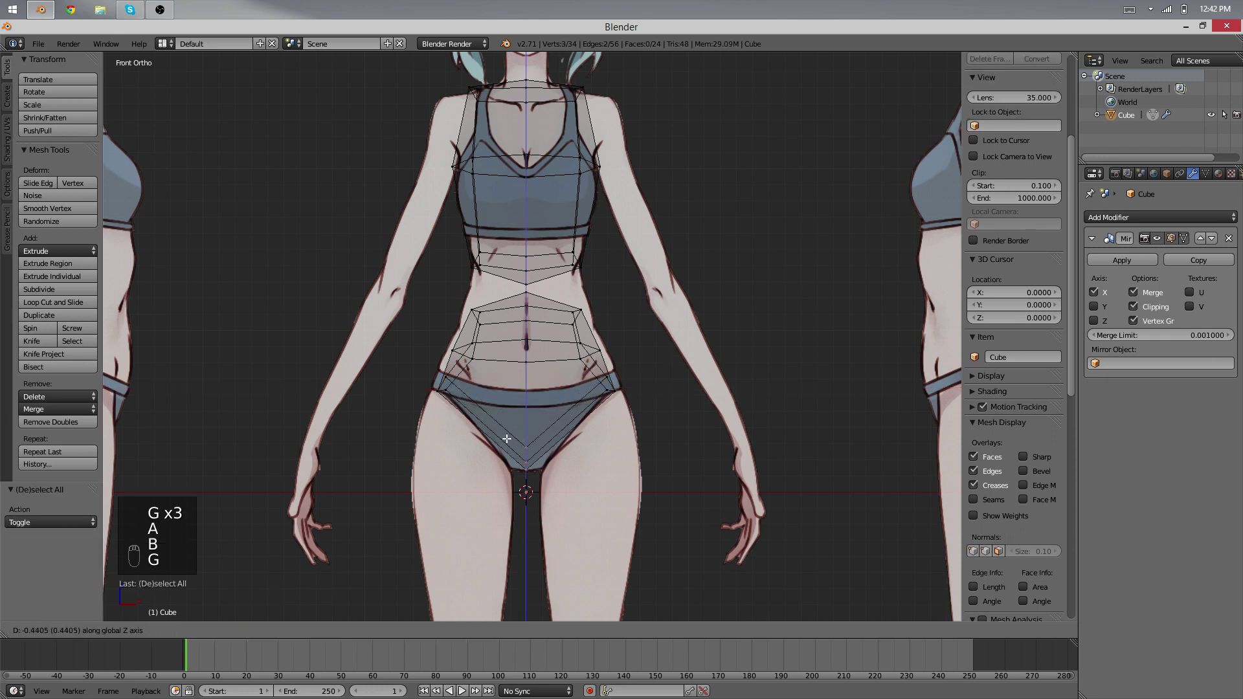
Select the bottom vertices between hip corner and crotch and move them -0.144 in X and -0.136 in Z along the leg line
key("a")
key("b")
left_click_drag(646, 421, 605, 374)
right_click(613, 392)
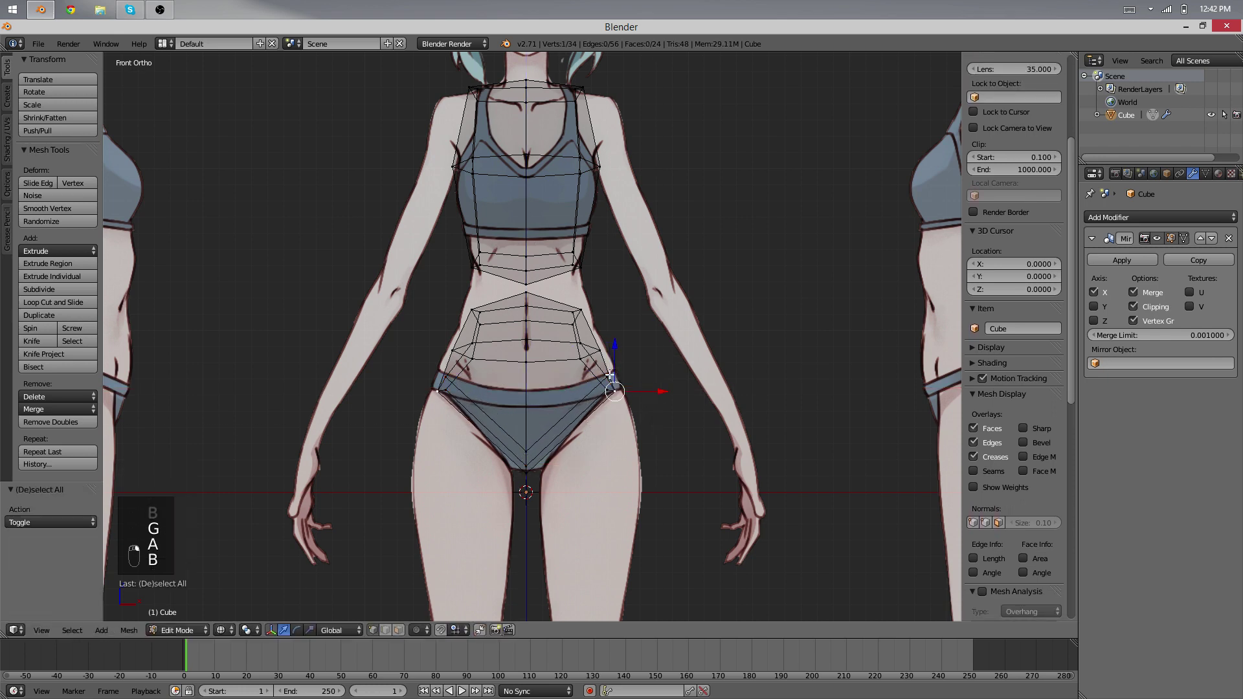
key("g")
left_click(574, 417)
Move the hip mesh's front bottom vertex -0.164 in Y and 0.140 in Z, and its rear bottom vertex 0.056 in Y and 0.156 in Z
key("z")
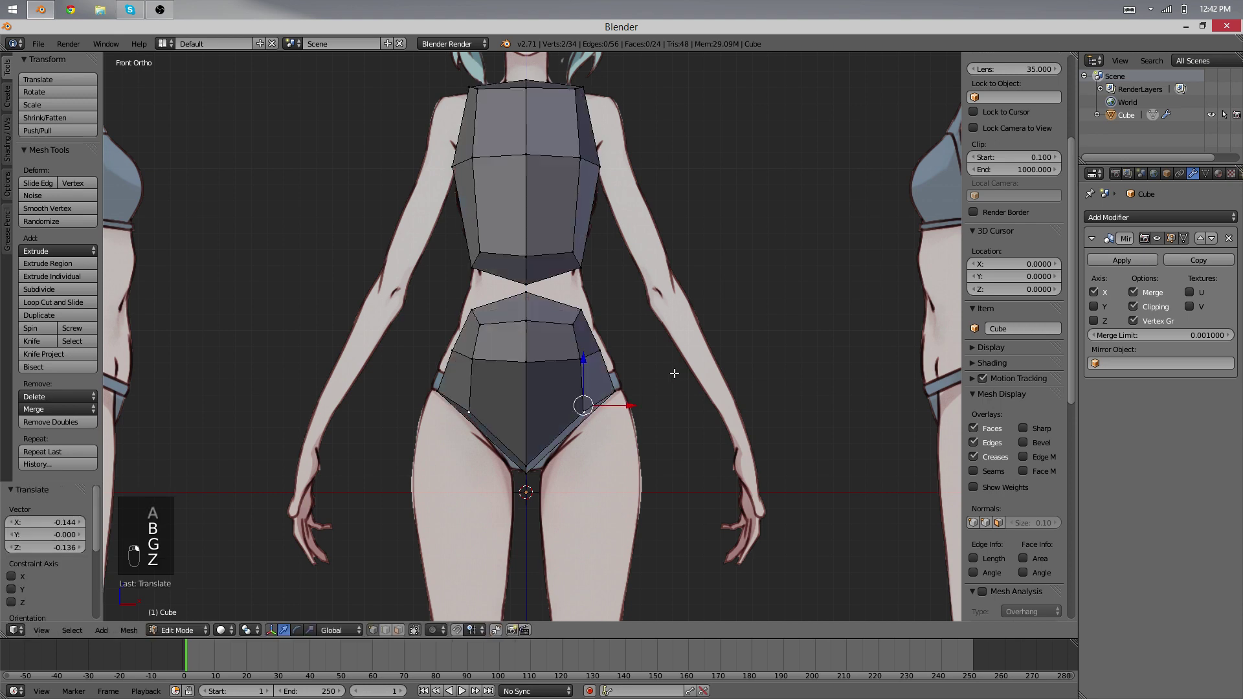
mouse_move(663, 375)
middle_mouse_down()
mouse_move(558, 371)
mouse_move(513, 342)
middle_mouse_up()
key("KP_3")
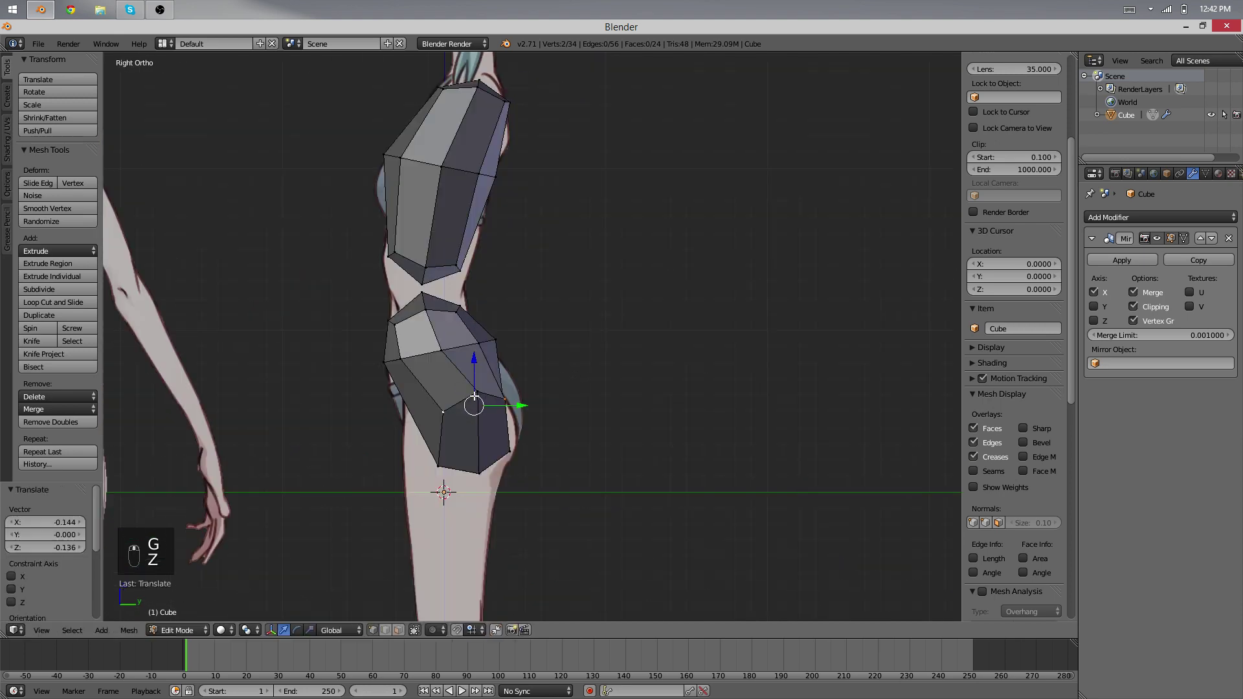
key("g")
middle_click(525, 401)
right_click(525, 401)
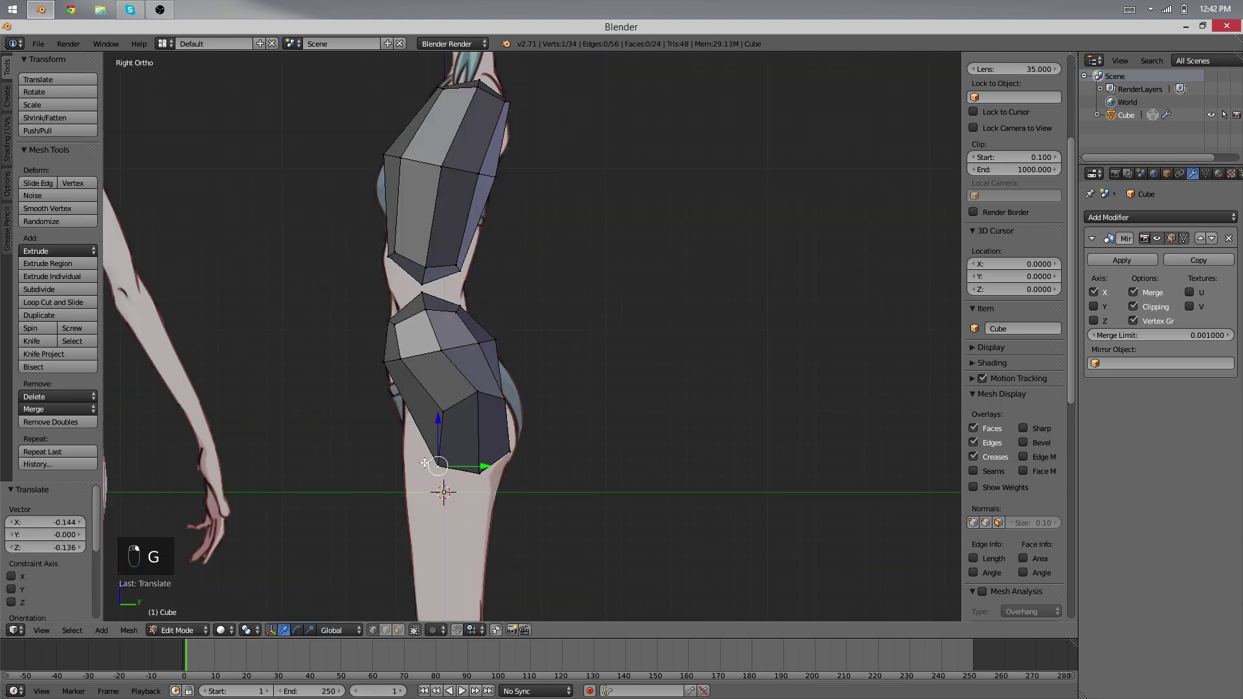
key("g")
left_click(497, 463)
key("g")
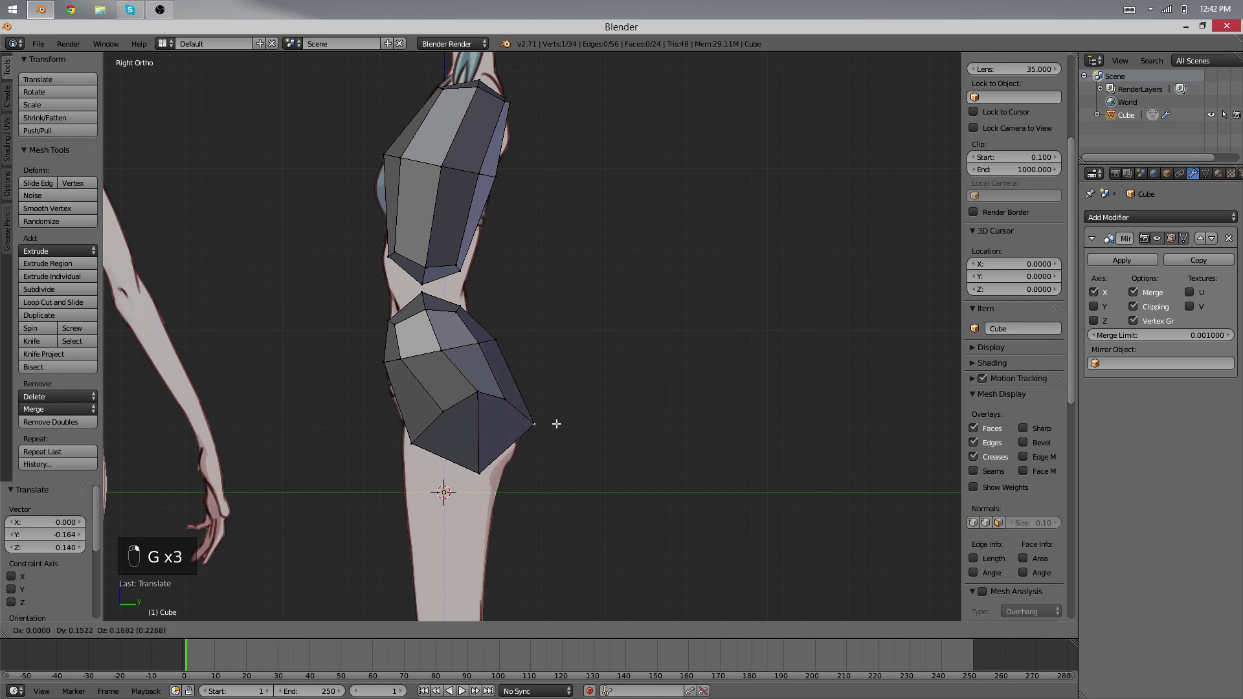
left_click(534, 427)
Select the three lower side vertices of the hip mesh and move them -0.092 in Y and -0.068 in Z
right_click(477, 392)
right_click(444, 410, "shift")
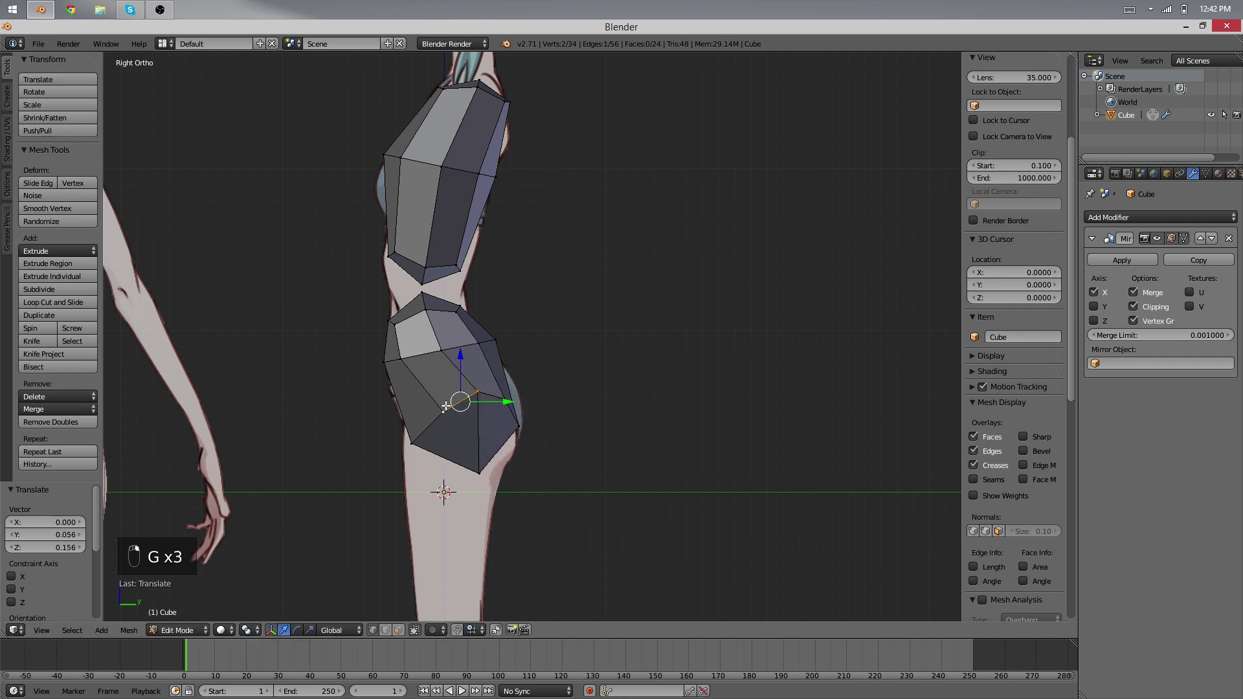
right_click(503, 399, "shift")
key("g")
left_click(491, 408)
Select the rear of the lower side vertices and move it back and up toward the buttock outline
right_click_drag(496, 407, 510, 402)
right_click(511, 402)
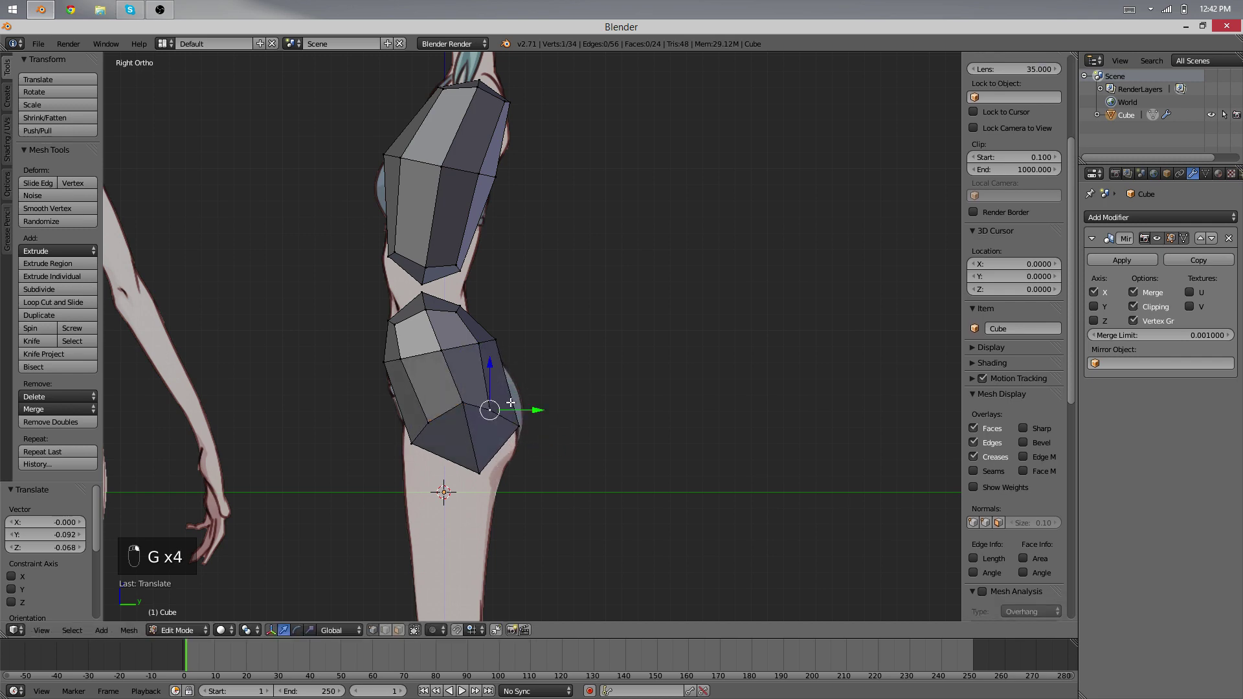
key("g")
left_click(517, 396)
Move the hip mesh's front leg-line vertex 0.064 in X, -0.050 in Y and 0.003 in Z
middle_click_drag(298, 267, 663, 343)
key("Tab")
key("Tab")
key("g")
left_click(666, 402)
Select the two outer side vertices of the hip in front view and try moving them along X with a proportional size of 0.83
key("KP_1")
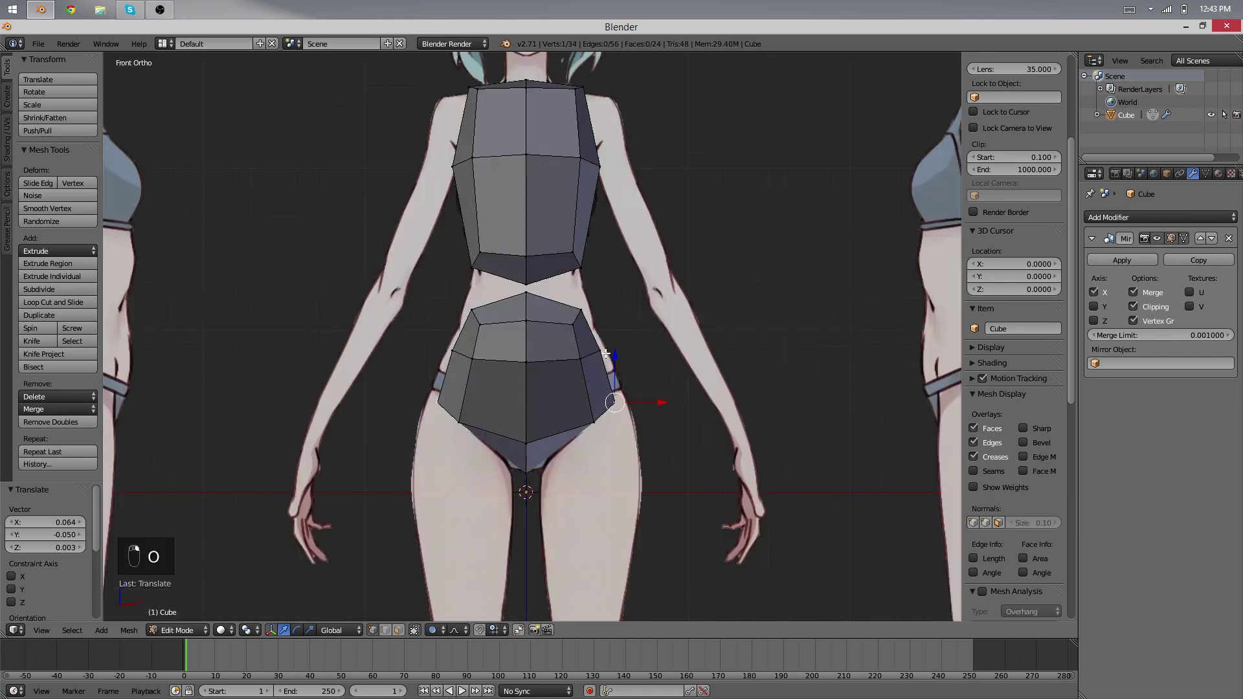
right_click(605, 353, "shift")
key("g")
key("x")
scroll(630, 354, "down", 2)
scroll(630, 355, "up", 3)
scroll(632, 357, "down", 6)
scroll(636, 362, "up", 7)
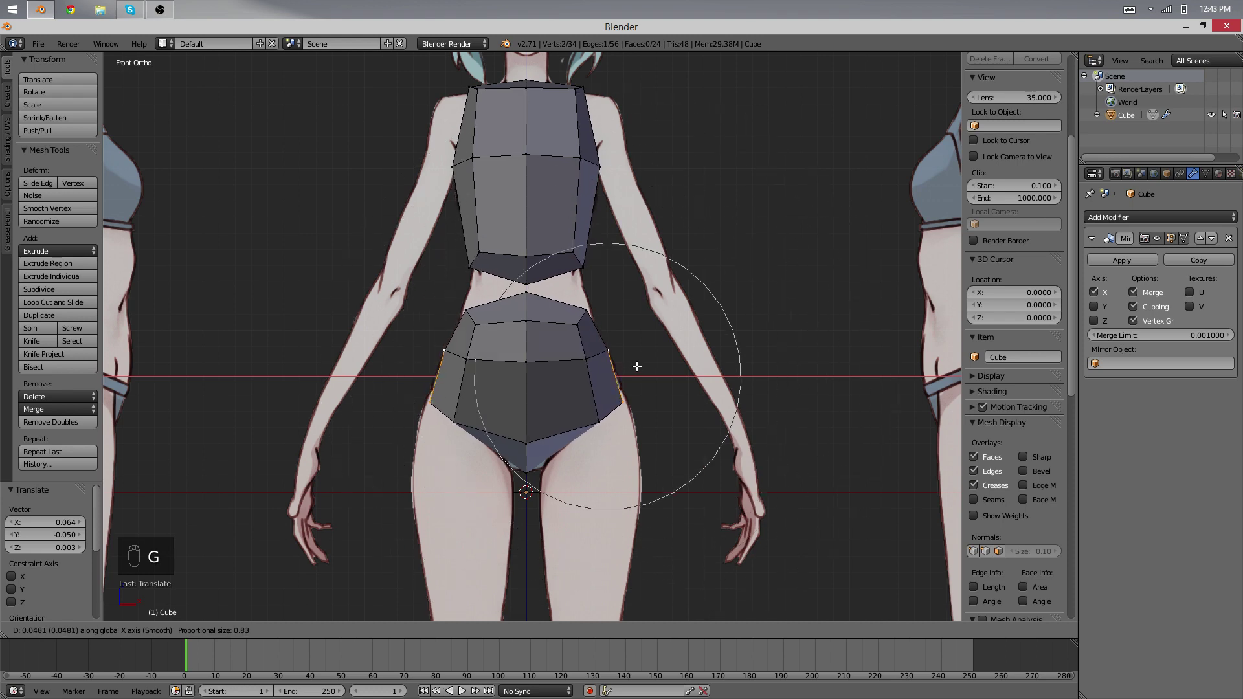
right_click(637, 366)
Change the proportional editing mode and move the two outer hip vertices about 0.044 outward along X
left_click(441, 631)
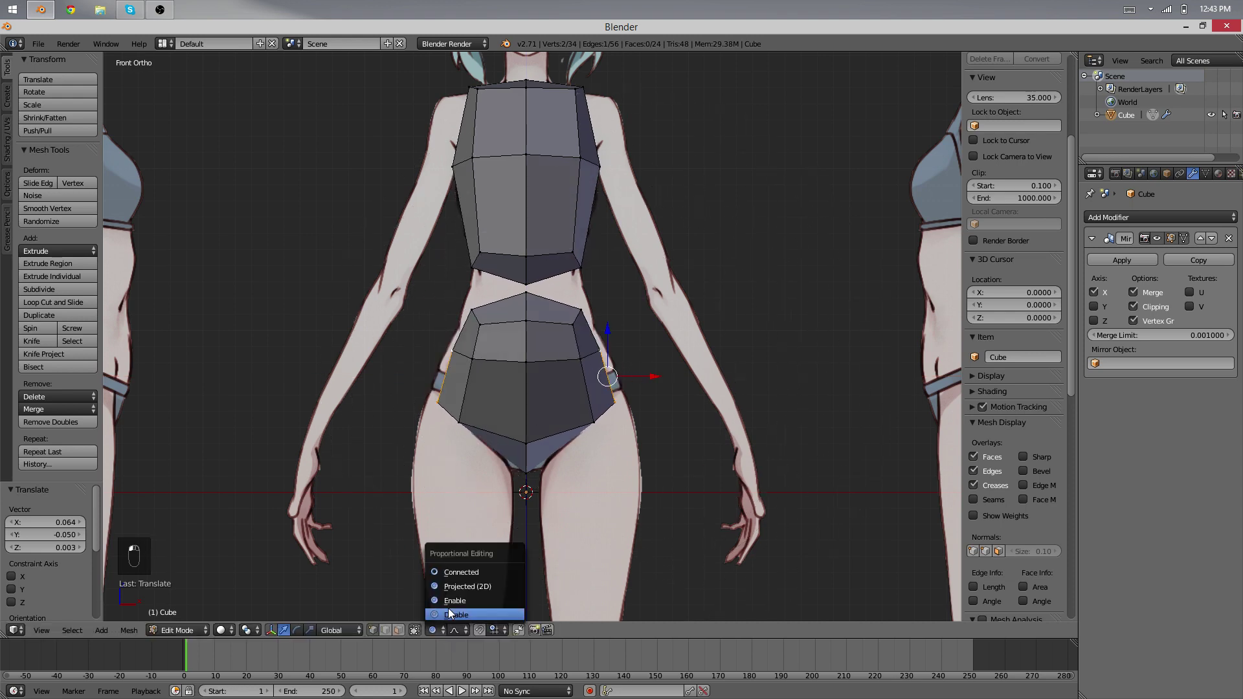
left_click(489, 598)
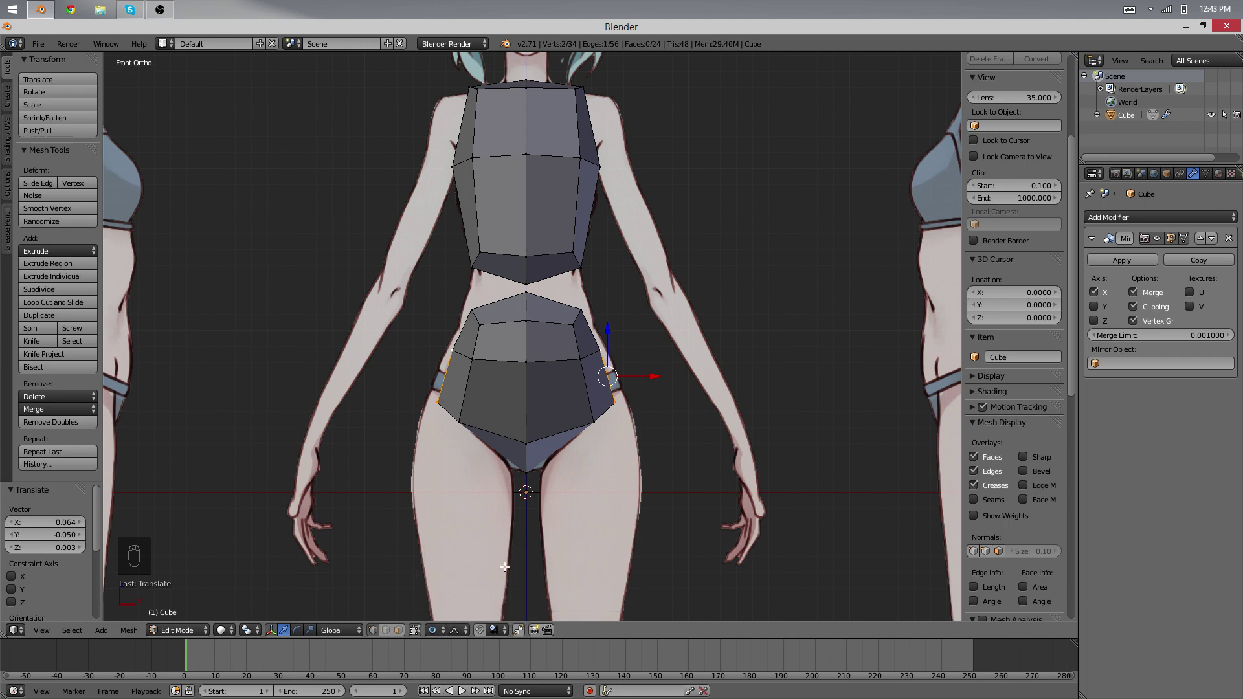
left_click(433, 630)
key("g")
key("x")
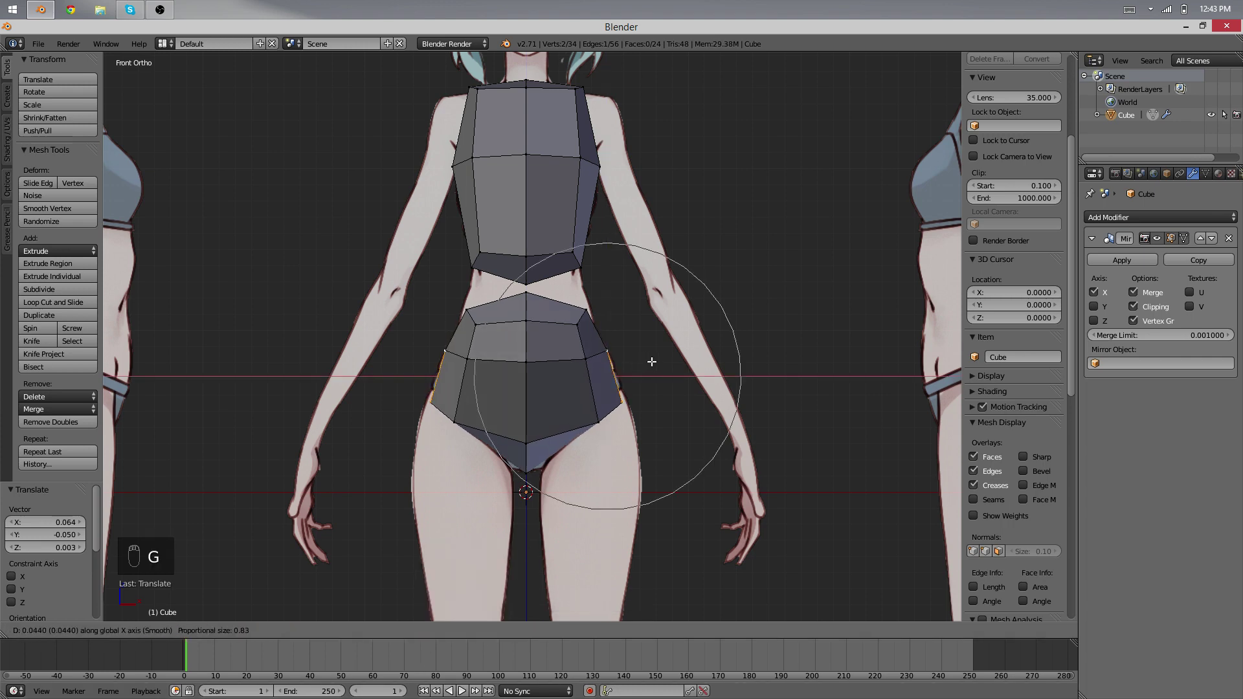
left_click(653, 362)
Select the outer hip corner vertex and move it 0.016 outward along X with proportional editing
right_click(632, 390)
key("g")
key("x")
scroll(634, 390, "down", 3)
scroll(633, 391, "up", 2)
left_click(625, 369)
Move the side vertex above the hip corner -0.016 along X using a proportional size of 0.56
key("g")
key("x")
scroll(619, 346, "up", 5)
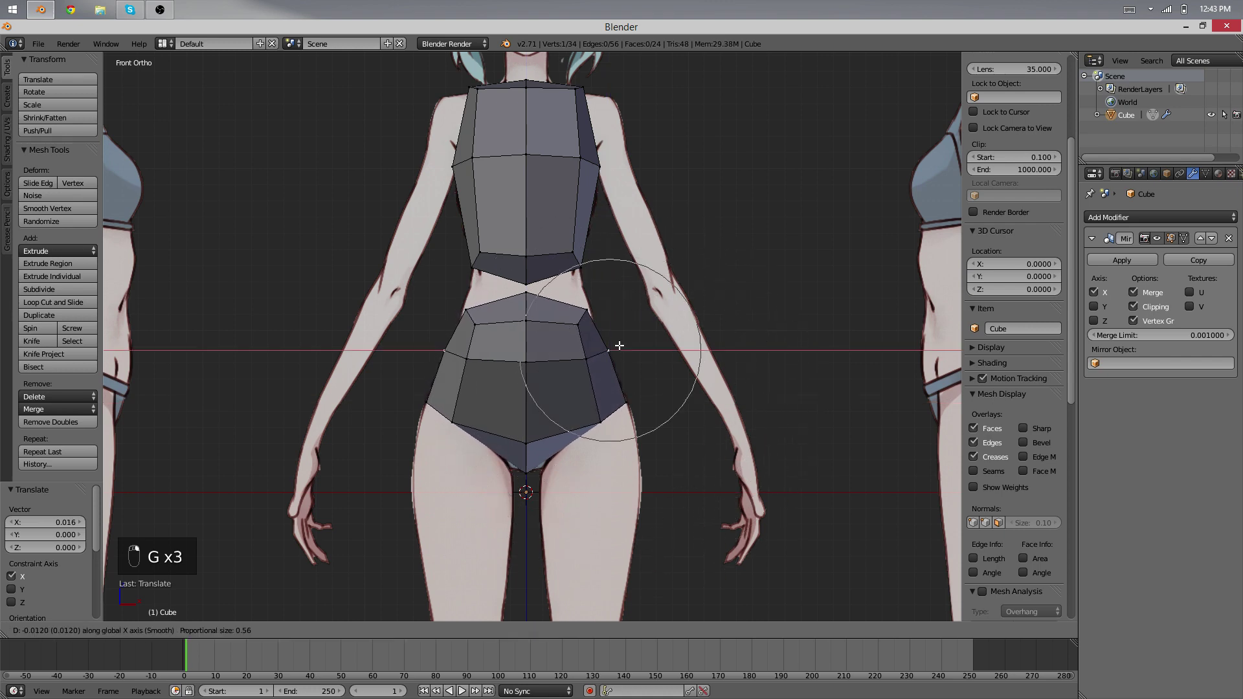
left_click(619, 347)
key("g")
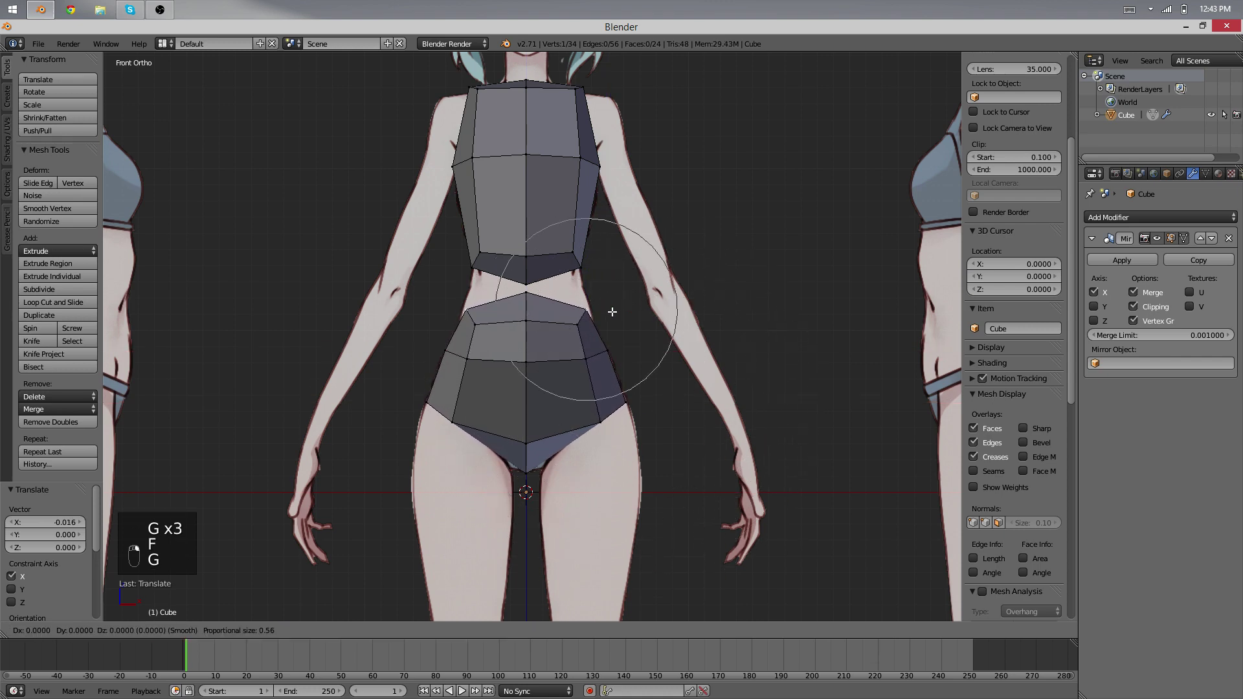
right_click(611, 311)
Delete the centre tip vertices of the chest and hip meshes where they meet at the waist
middle_click_drag(611, 312, 559, 292)
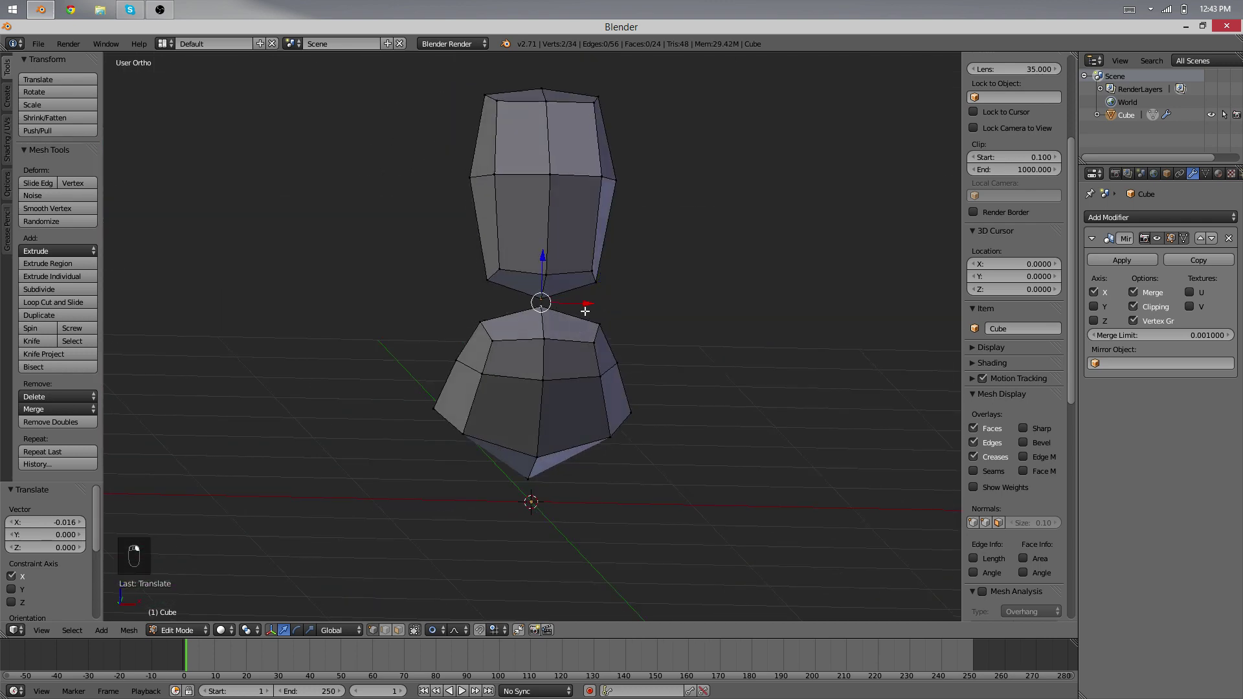
key("x")
left_click(582, 314)
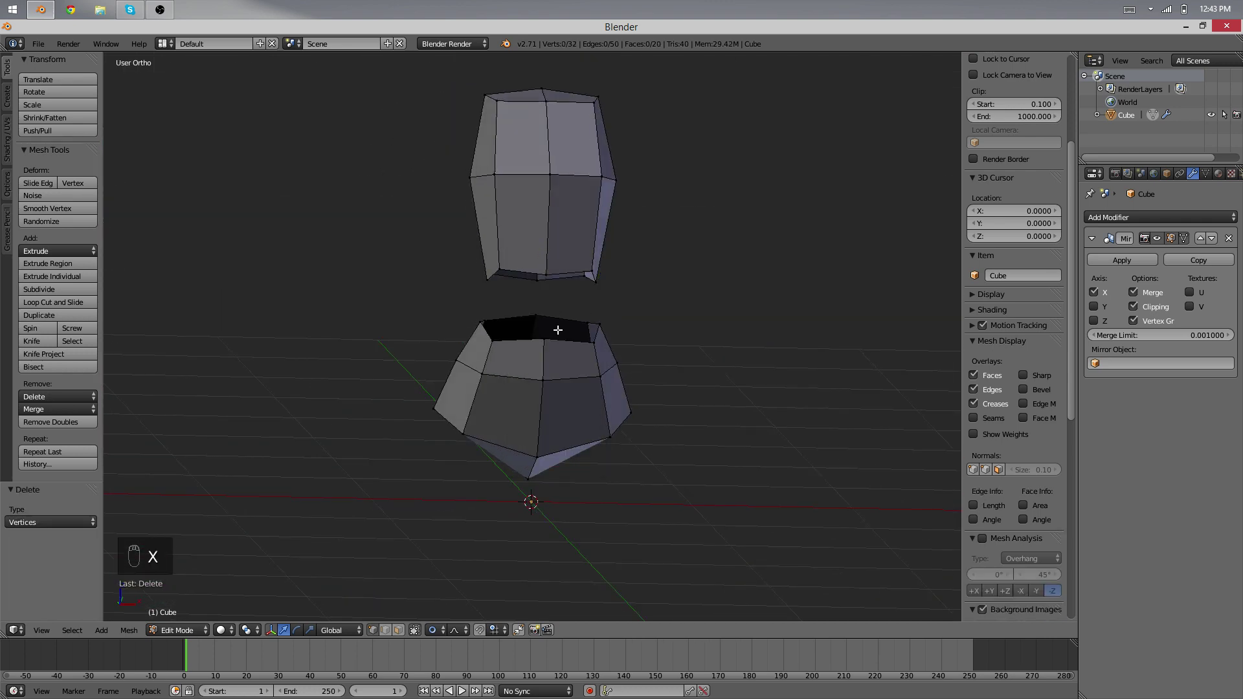
Select the open edge loops at the chest's bottom and the hip's top and join them with Bridge Edge Loops
scroll(557, 336, "up", 1)
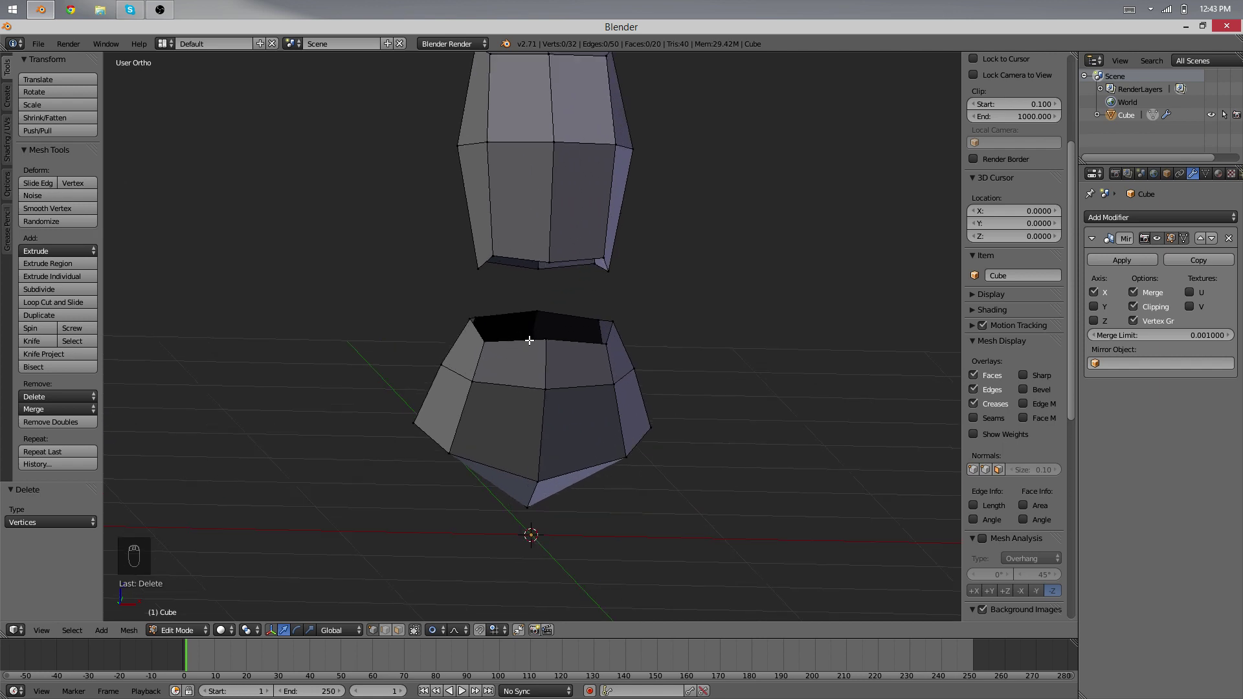
left_click(529, 339, "alt")
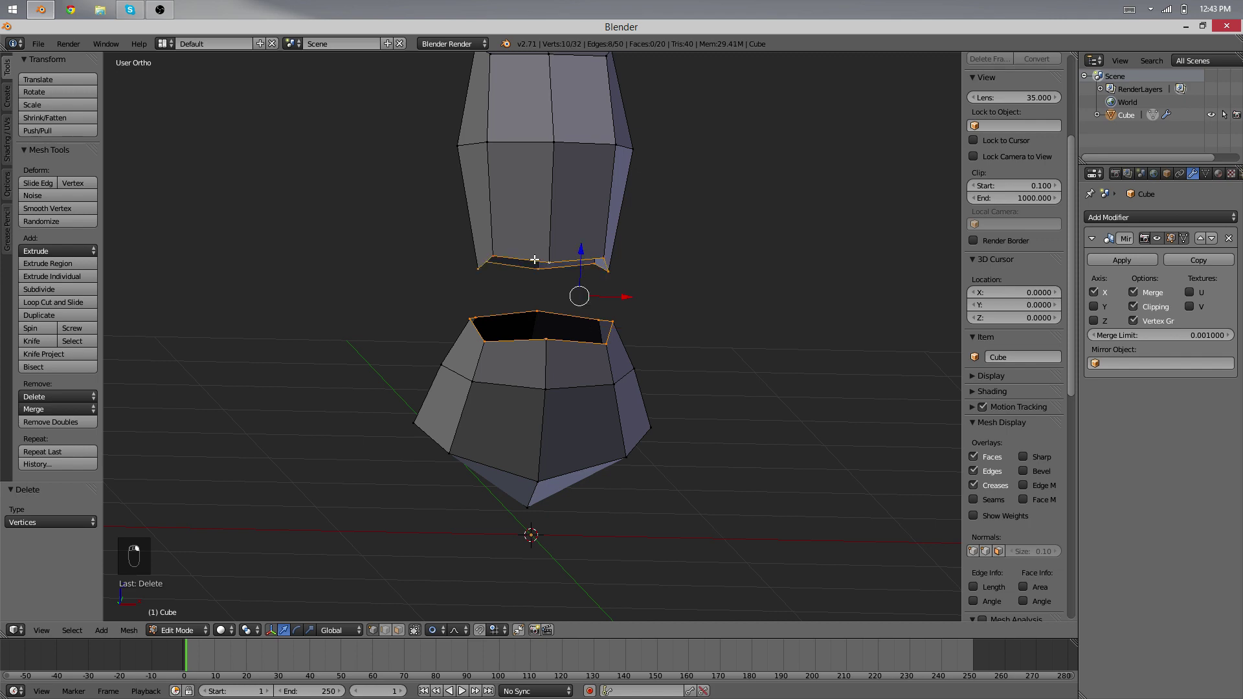
middle_click_drag(534, 260, 627, 351)
key("space")
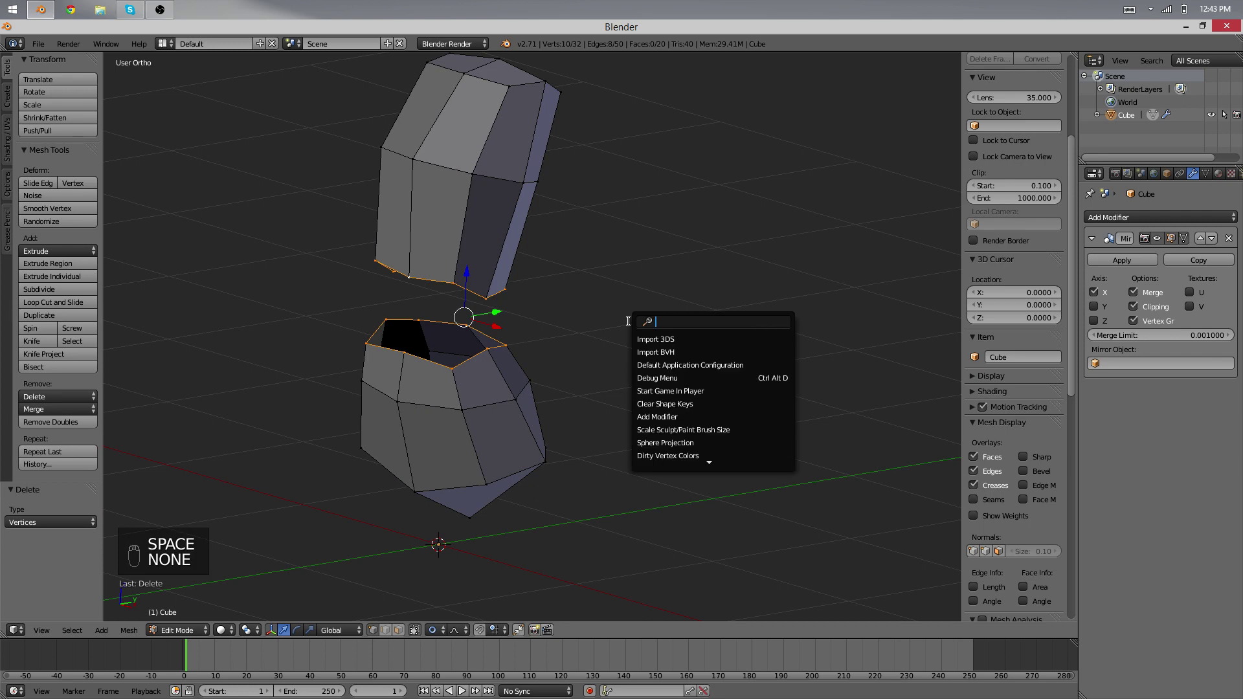
type("bridge")
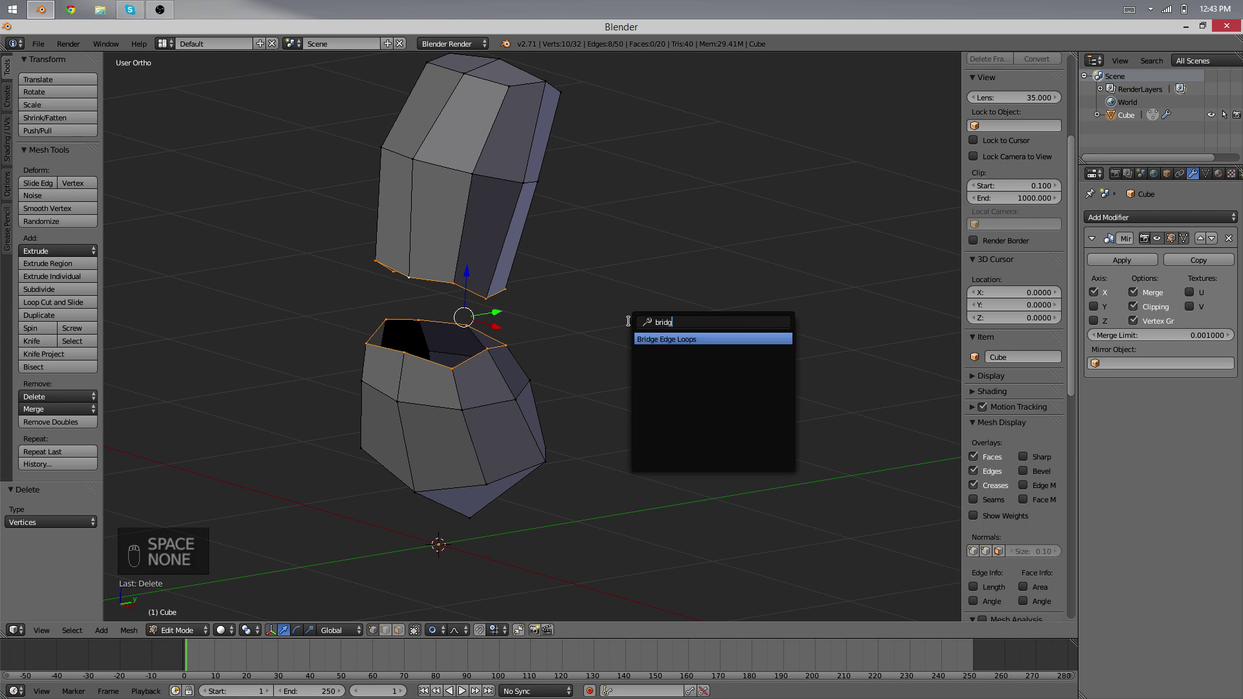
key("Return")
Select the back waist vertex in right view and move it with proportional editing onto the lower back outline
key("Tab")
middle_click_drag(620, 298, 531, 425)
key("KP_3")
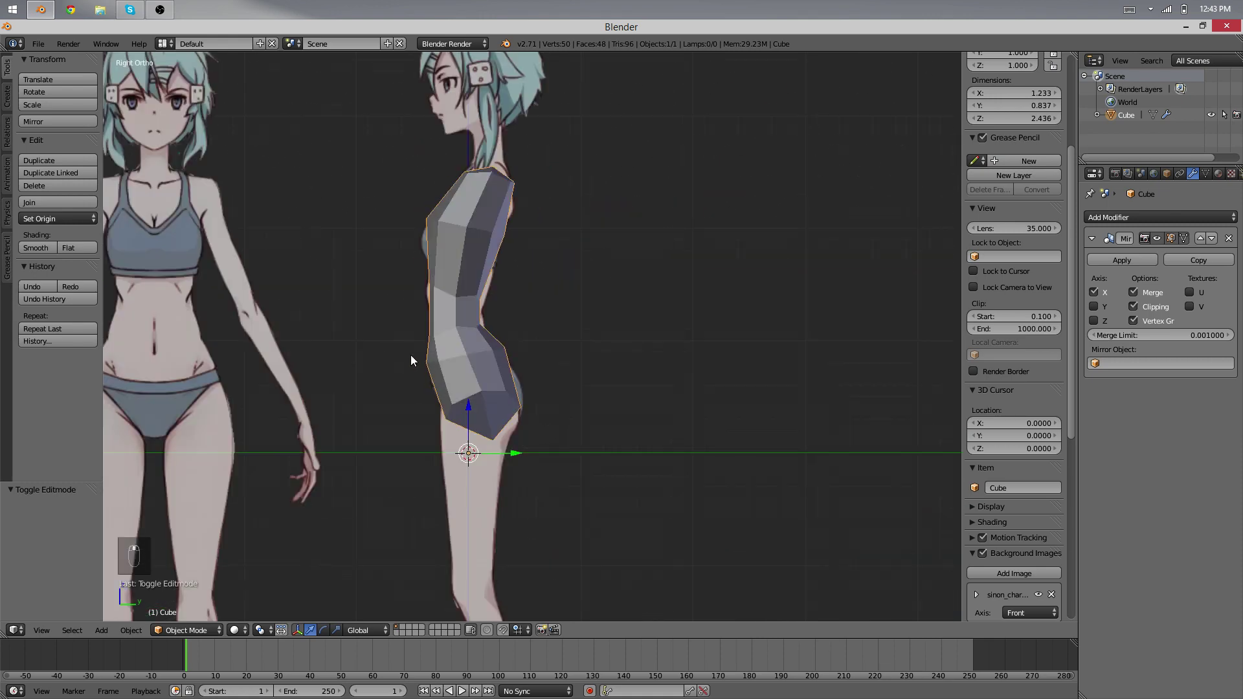
scroll(427, 203, "up", 5)
key("Tab")
right_click(424, 257)
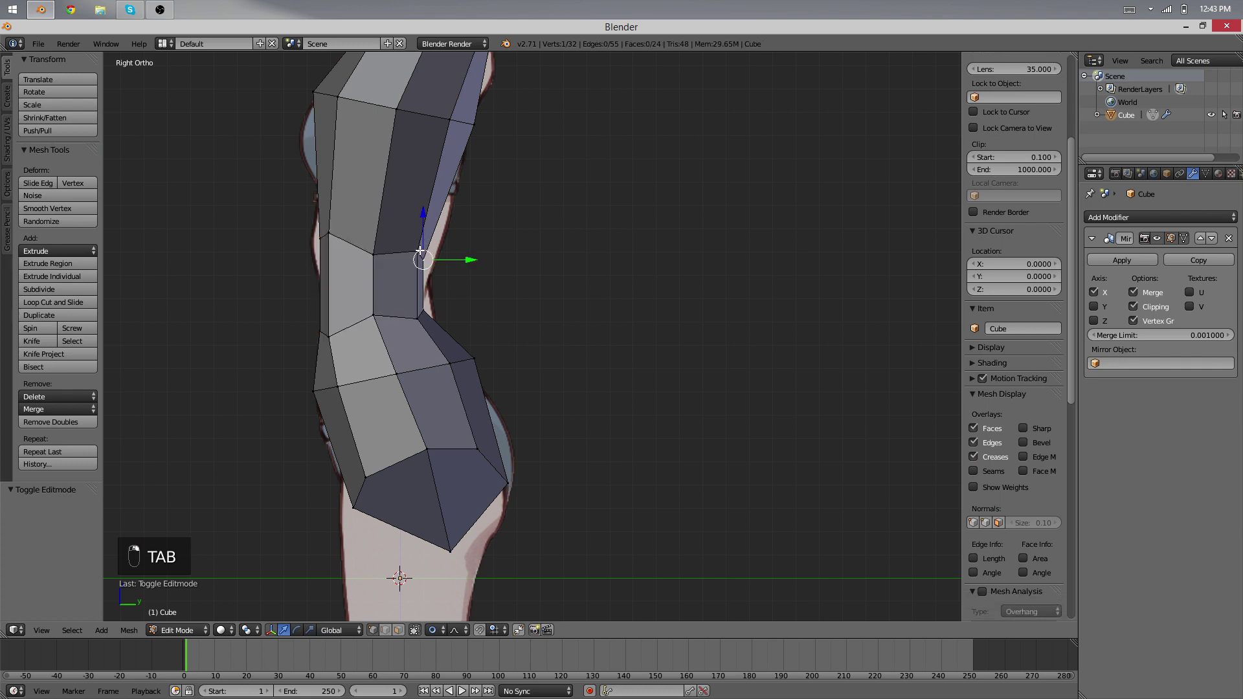
key("g")
scroll(428, 258, "down", 3)
scroll(424, 258, "up", 3)
right_click(427, 262)
key("Tab")
key("Tab")
Move the rear buttock vertex 0.025 in Y and 0.061 in Z, and raise the neighbouring side vertex slightly
right_click(516, 475)
key("g")
left_click(480, 445)
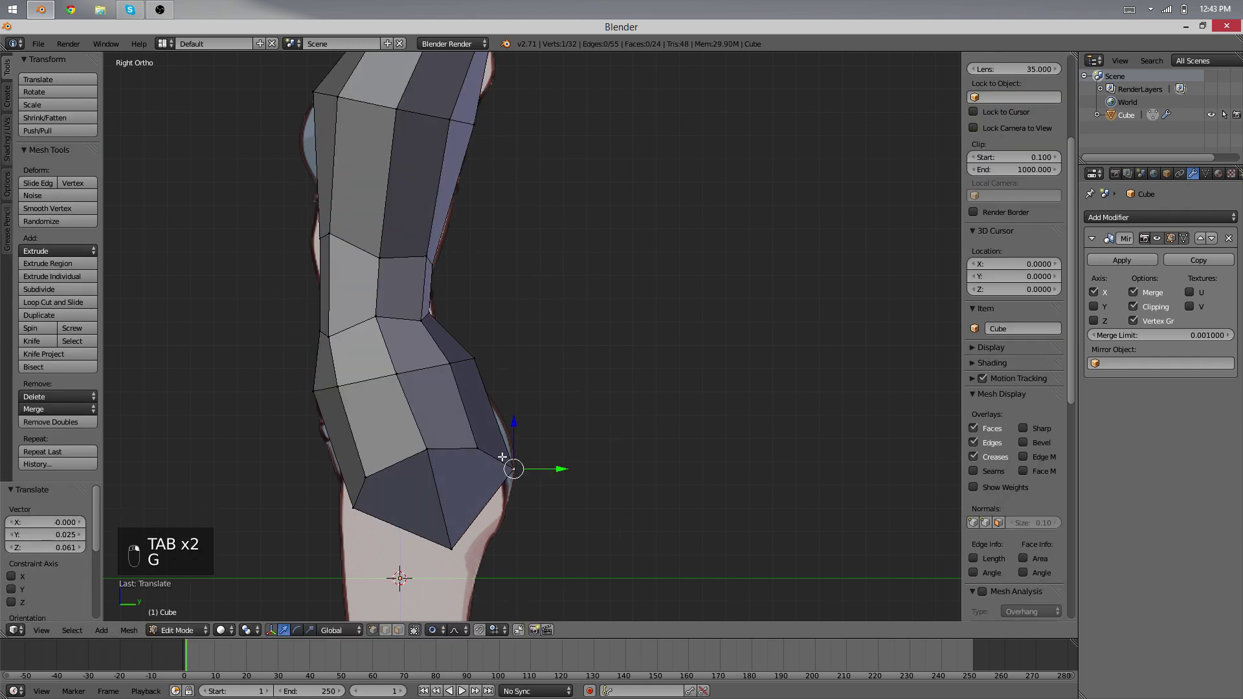
key("g")
scroll(476, 446, "down", 3)
scroll(477, 447, "up", 1)
left_click(478, 447)
key("Tab")
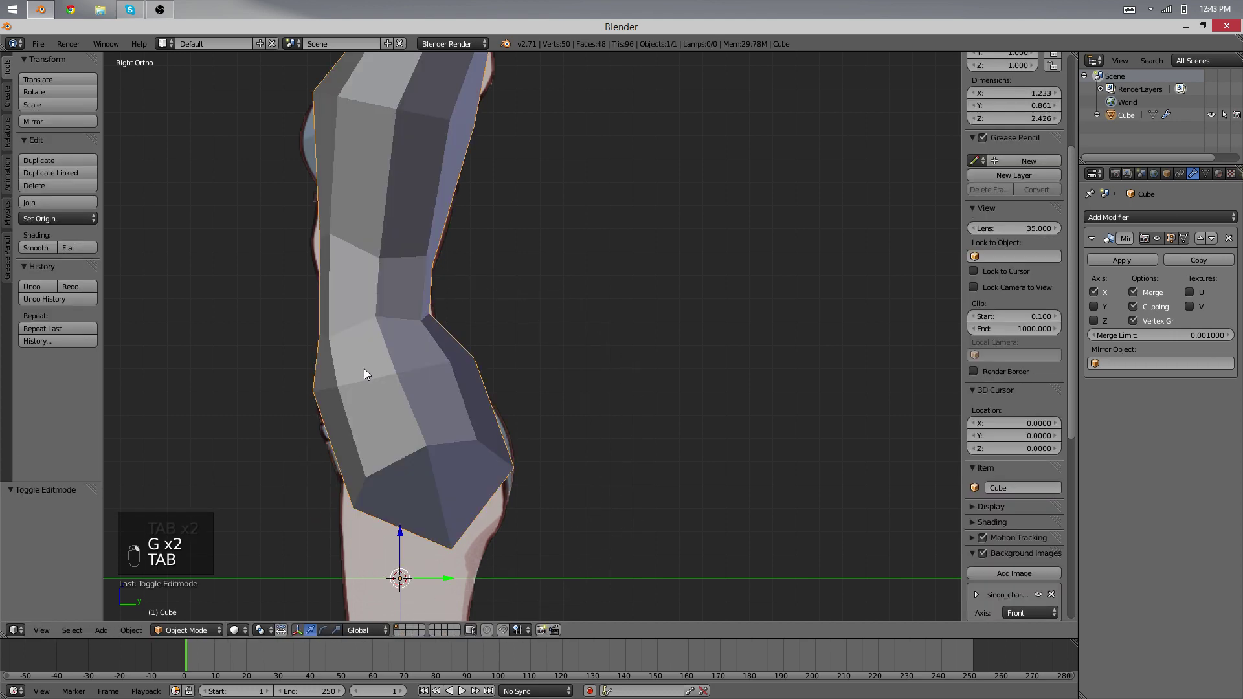
Examine the joined torso mesh from several angles with nothing selected
middle_click_drag(266, 301, 561, 251)
key("Tab")
right_click(556, 251)
key("q")
middle_click_drag(677, 353, 415, 376)
middle_click_drag(747, 308, 531, 364, "shift")
key("Tab")
key("a")
key("a")
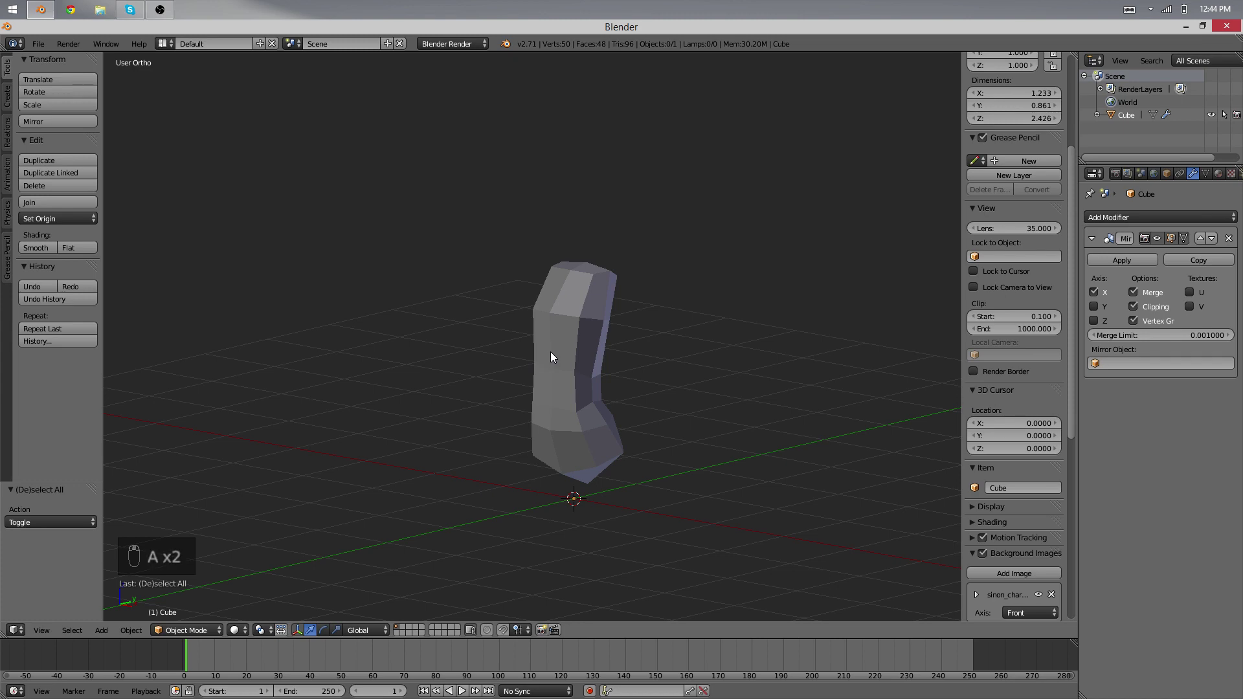
middle_click_drag(584, 196, 538, 431)
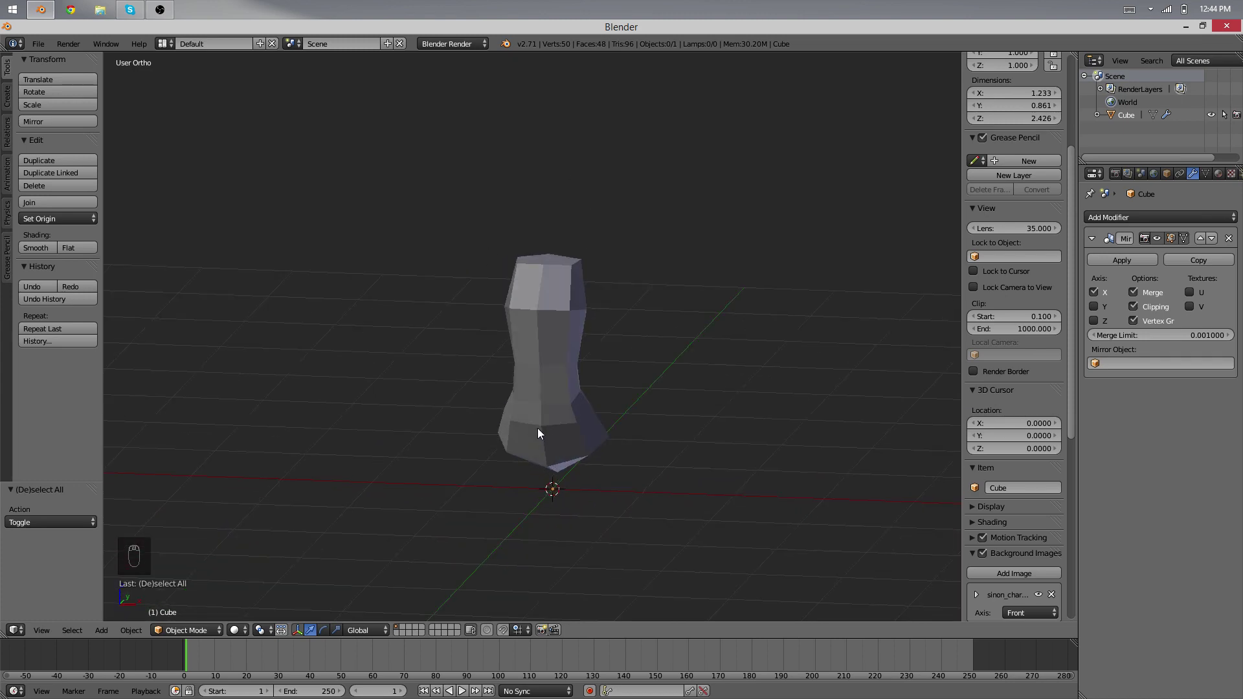